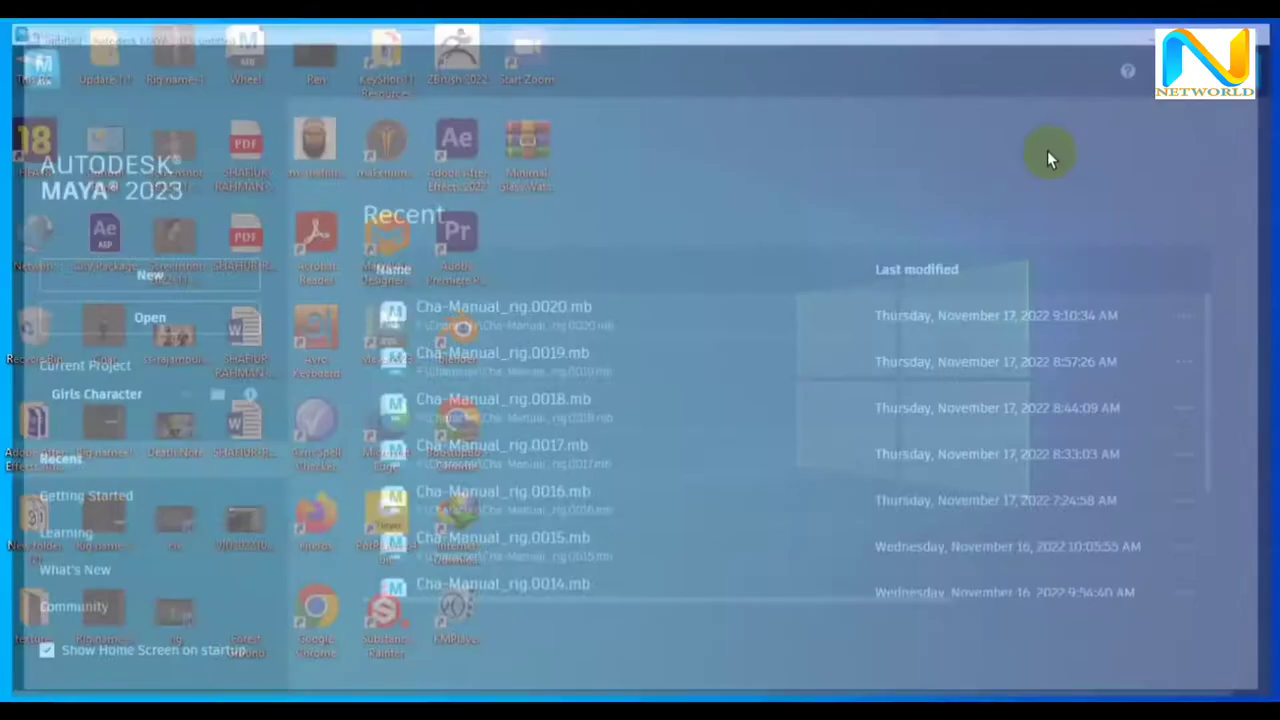
Maximize the front view in the new, empty untitled scene
{"action": "key", "text": "space"}
{"action": "key", "text": "space"}
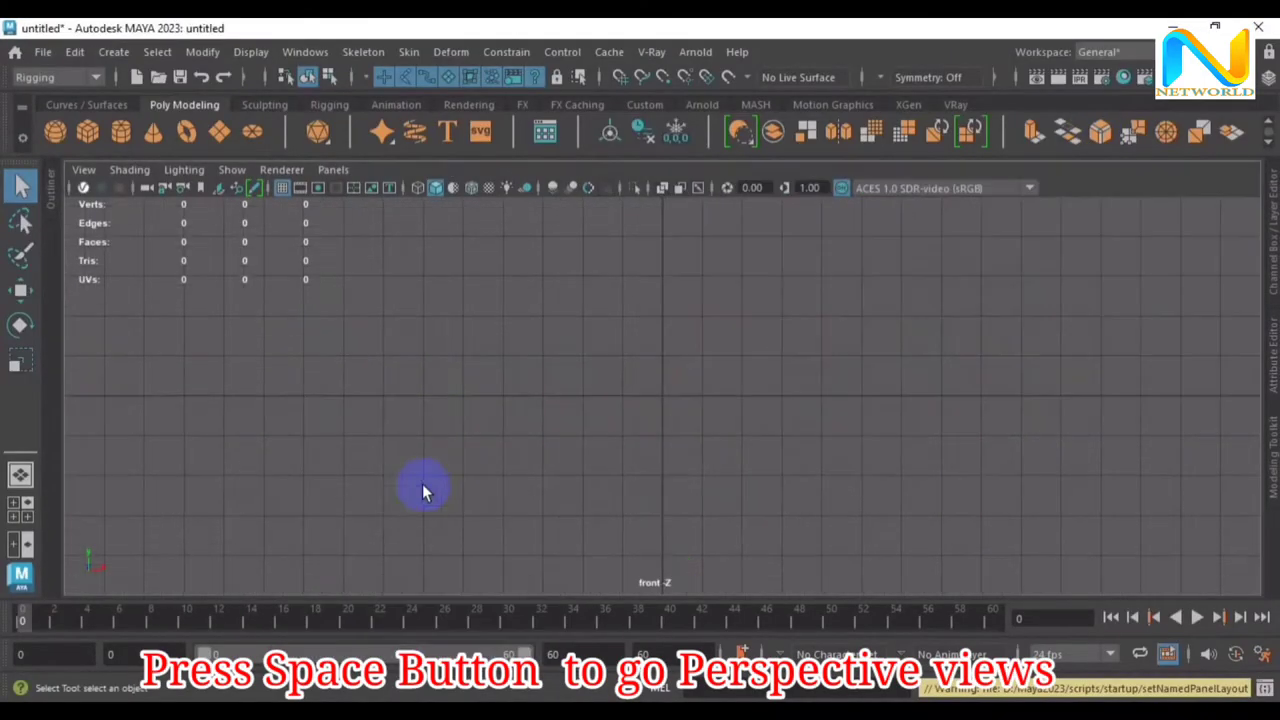
Create a polygon cube, stretch it lengthwise along X and raise it slightly
{"action": "left_click", "coordinate": [88, 131]}
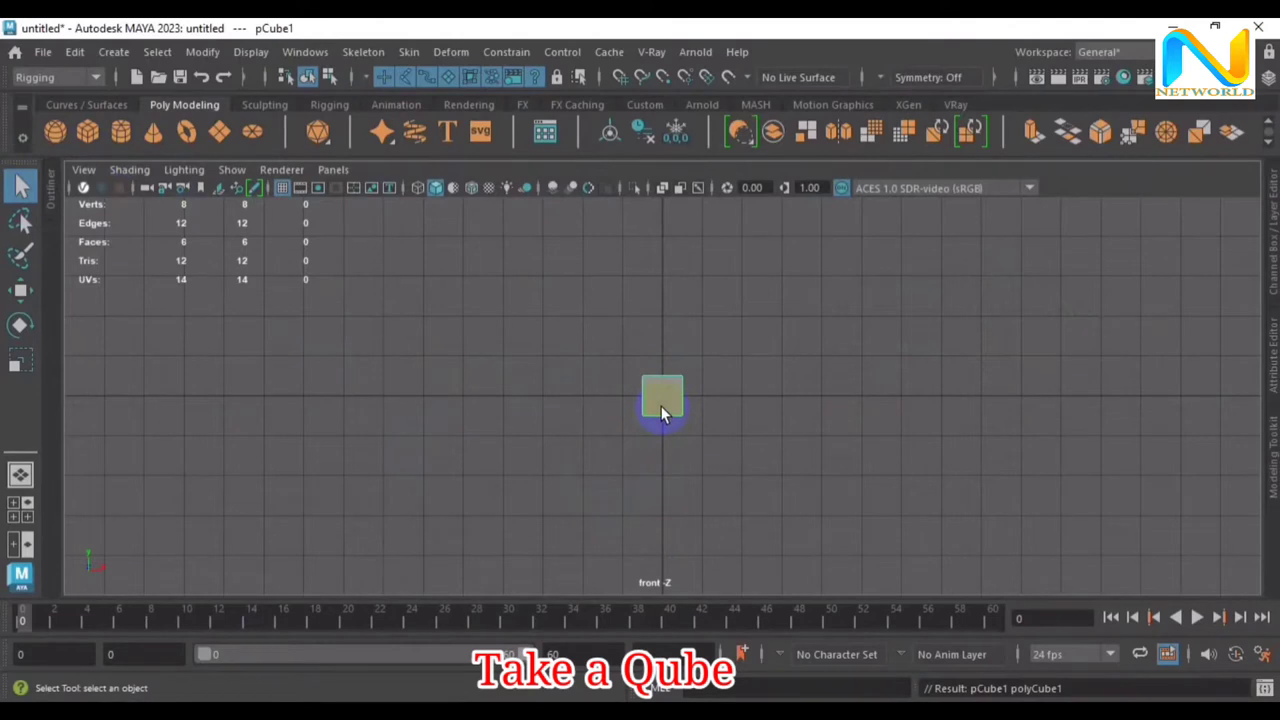
{"action": "key", "text": "r"}
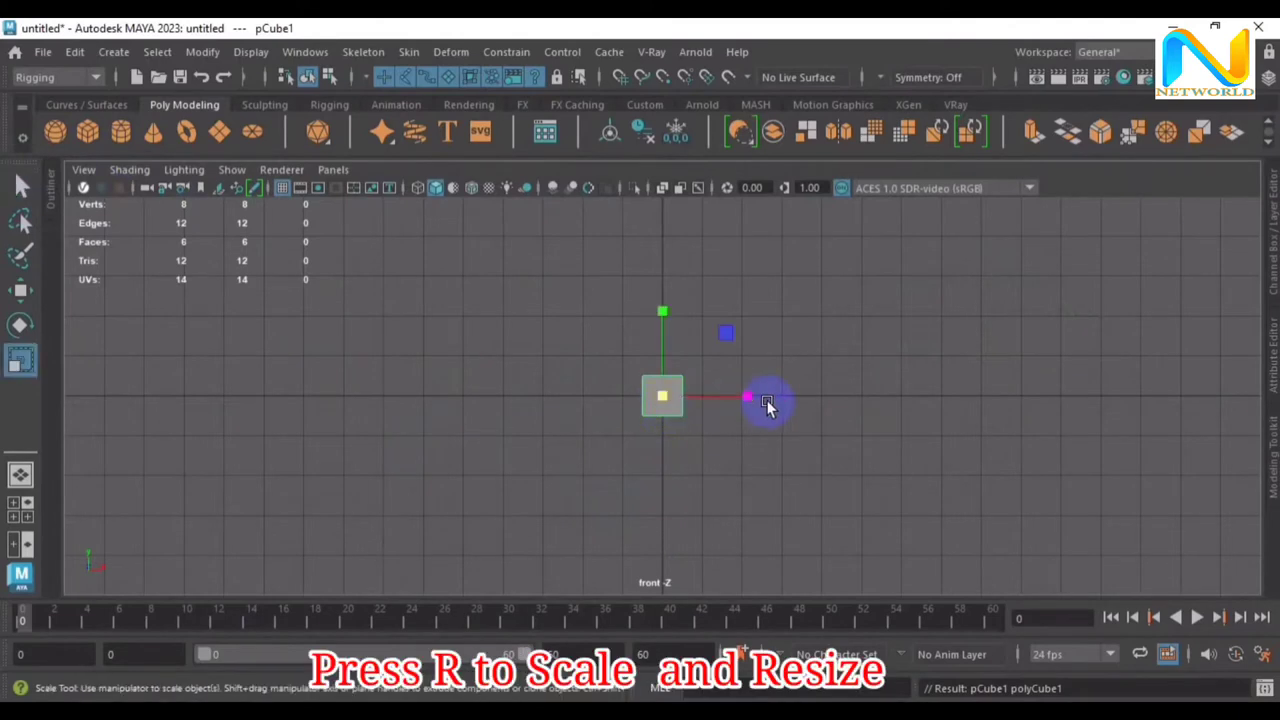
{"action": "left_click_drag", "start_coordinate": [744, 393], "coordinate": [1195, 420]}
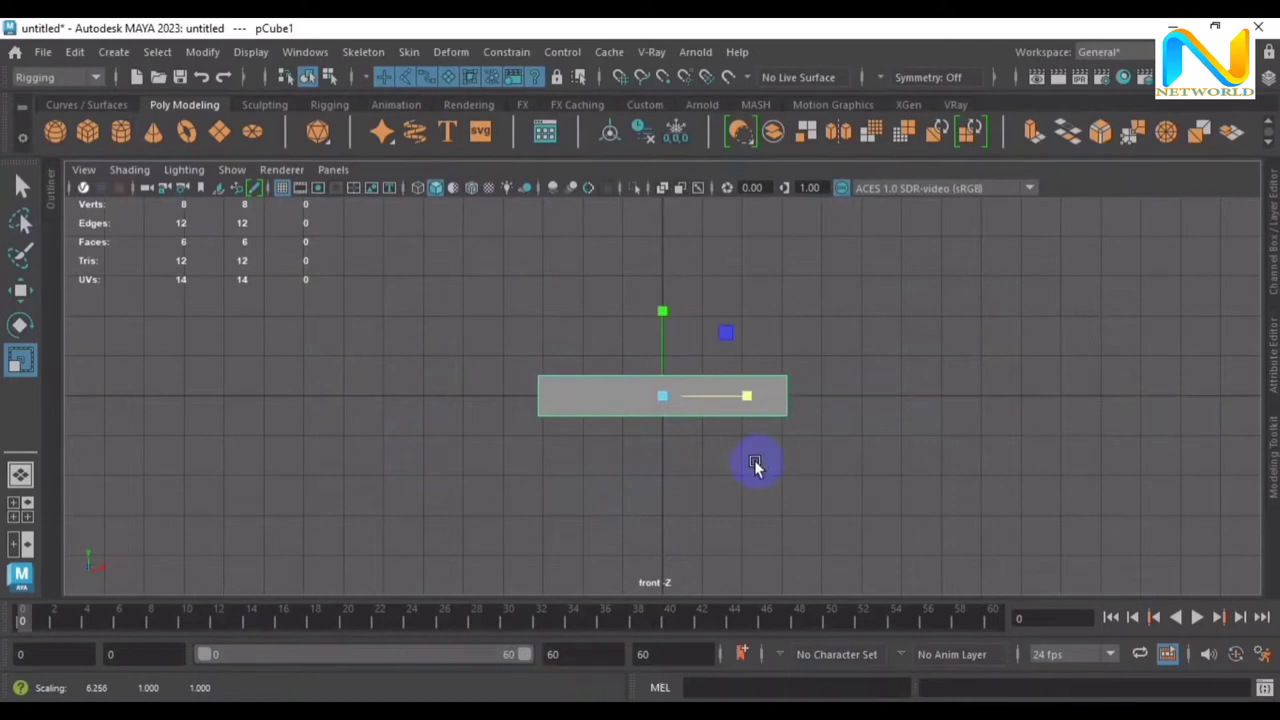
{"action": "key", "text": "w"}
{"action": "left_click_drag", "start_coordinate": [657, 343], "coordinate": [660, 323]}
Scale the box's depth in the side view, then view it at an angle in perspective
{"action": "key", "text": "space"}
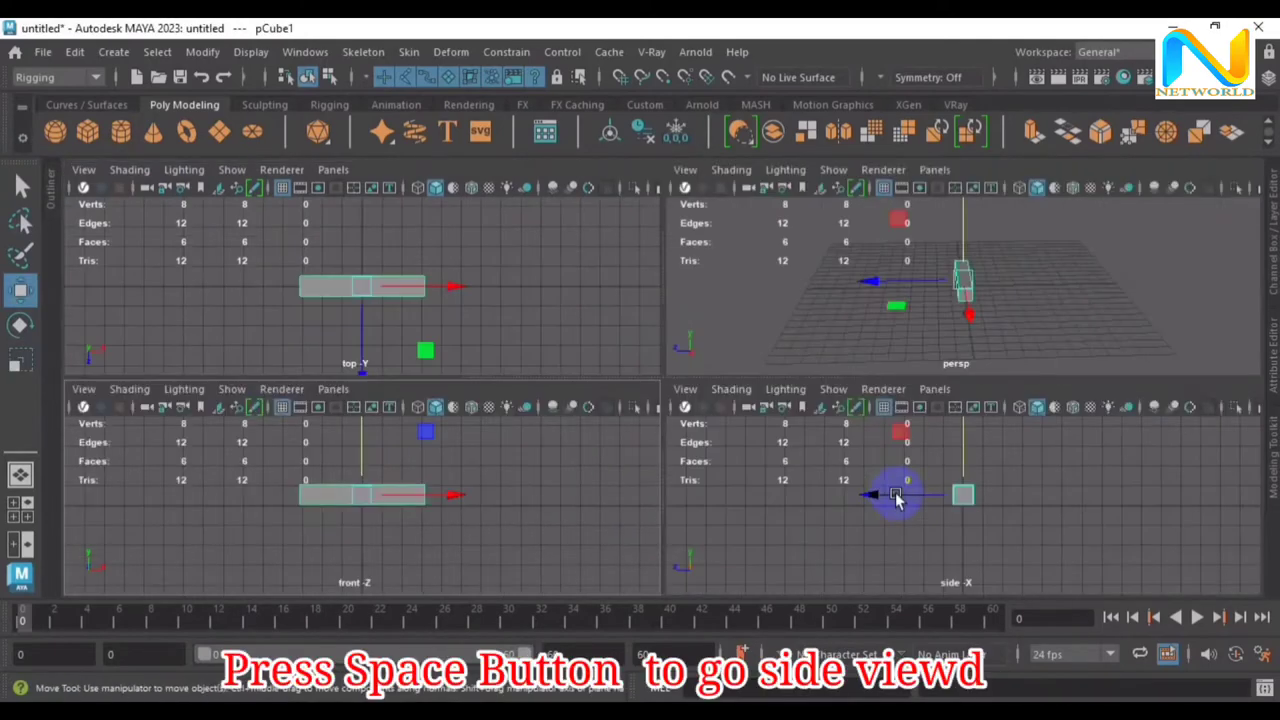
{"action": "key", "text": "space"}
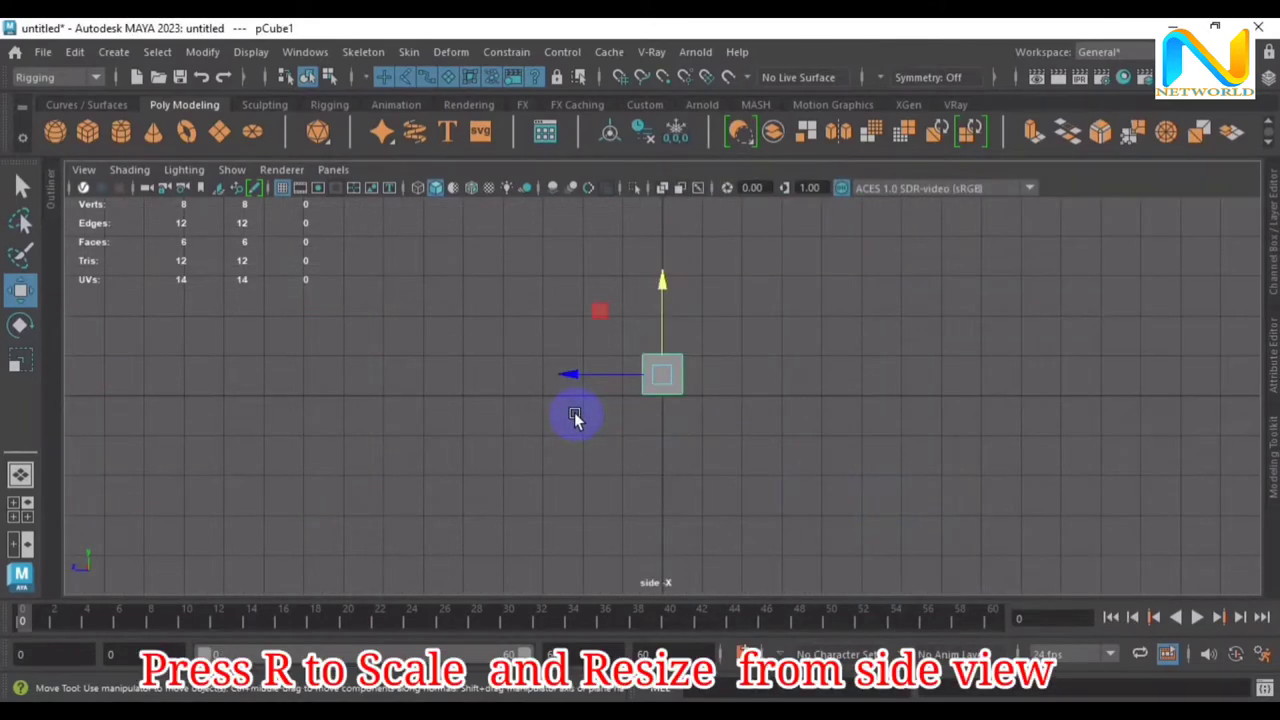
{"action": "key", "text": "r"}
{"action": "left_click_drag", "start_coordinate": [577, 374], "coordinate": [515, 371]}
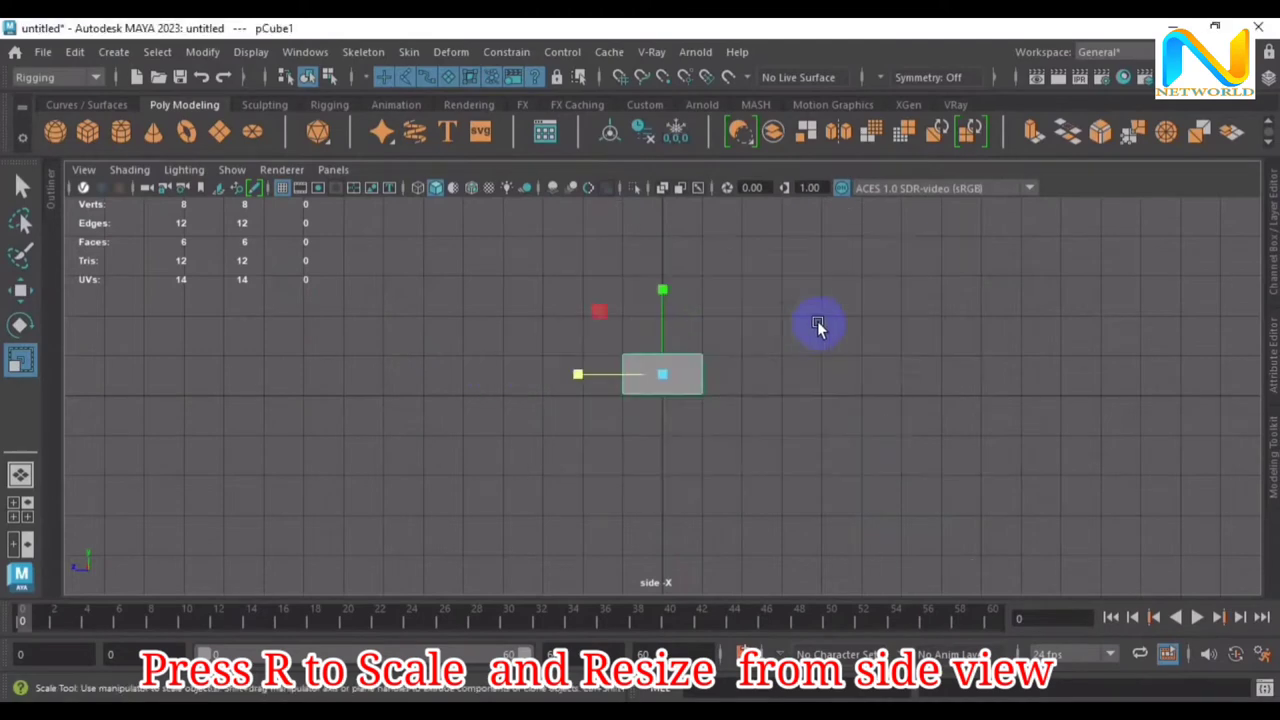
{"action": "key", "text": "space"}
{"action": "key", "text": "space"}
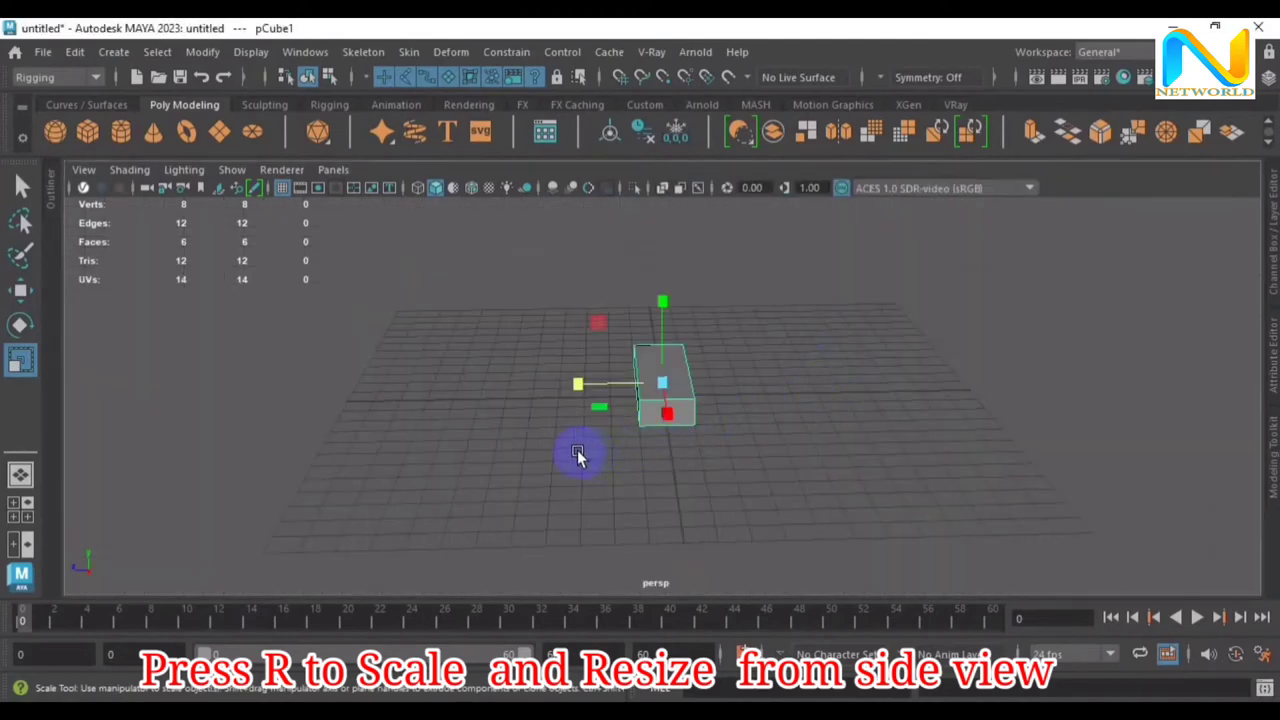
{"action": "mouse_move", "coordinate": [578, 455]}
{"action": "left_mouse_down", "text": "alt"}
{"action": "mouse_move", "coordinate": [771, 434]}
{"action": "mouse_move", "coordinate": [854, 443]}
{"action": "mouse_move", "coordinate": [794, 437]}
{"action": "left_mouse_up", "text": "alt"}
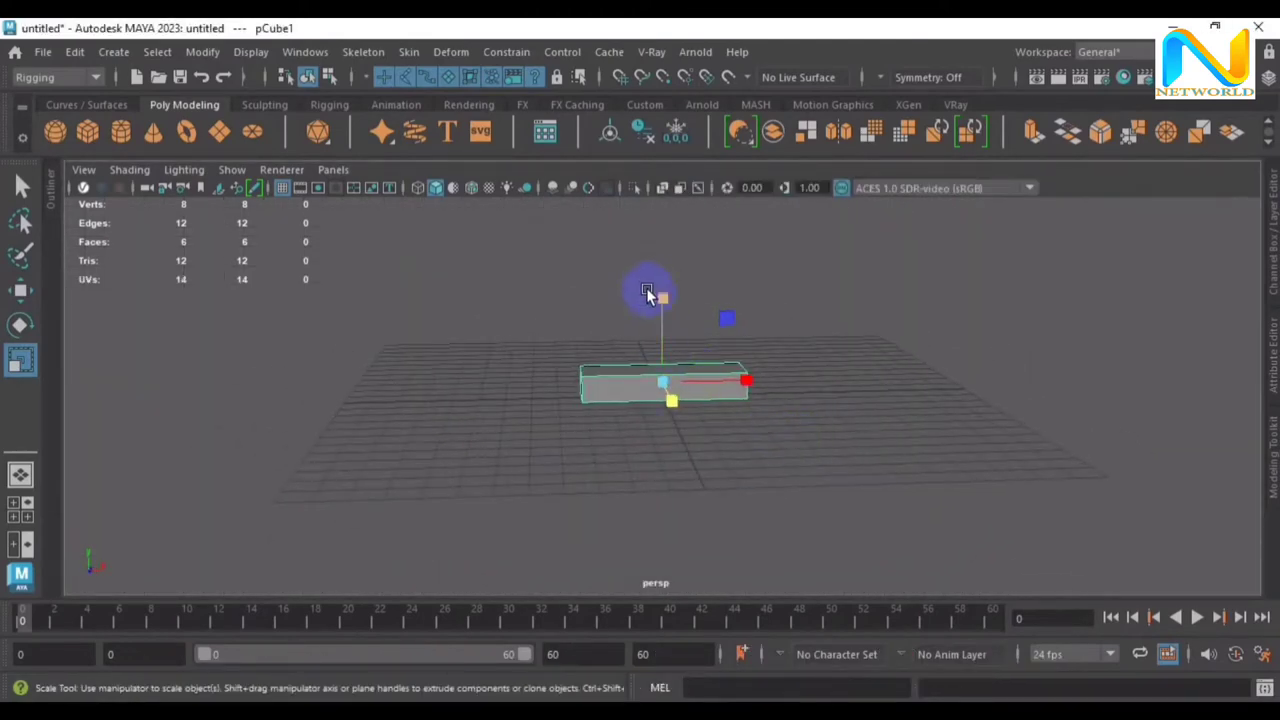
{"action": "key", "text": "F10"}
In edge mode, pick all 12 edges of pCube1 together, orbiting around the box
{"action": "key", "text": "q"}
{"action": "left_click_drag", "start_coordinate": [663, 290], "coordinate": [858, 427], "text": "alt"}
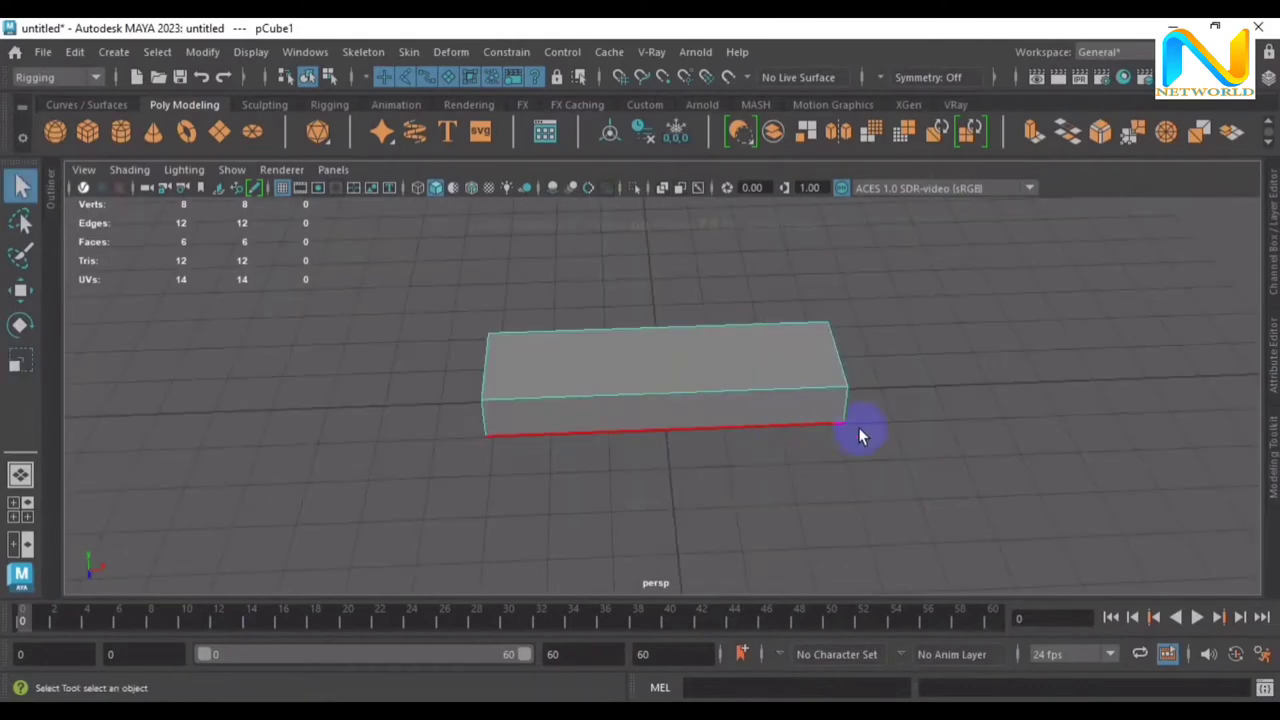
{"action": "left_click", "coordinate": [706, 391]}
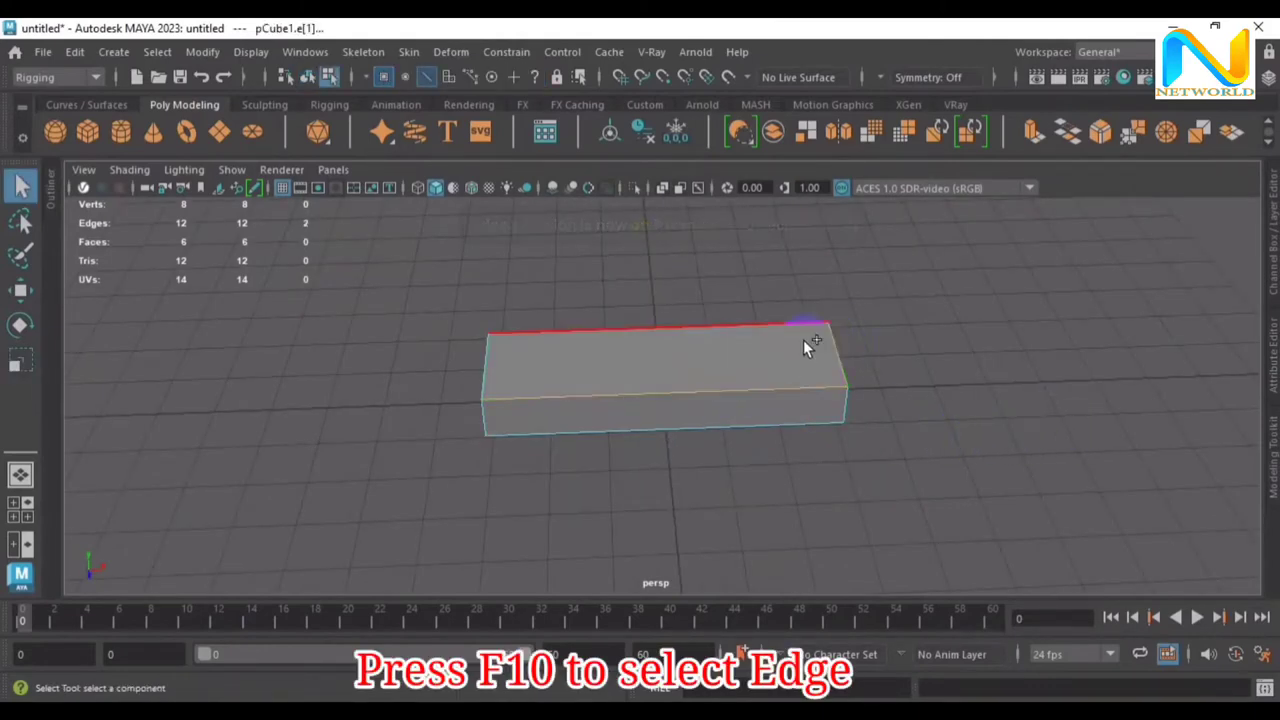
{"action": "left_click", "coordinate": [728, 325], "text": "shift"}
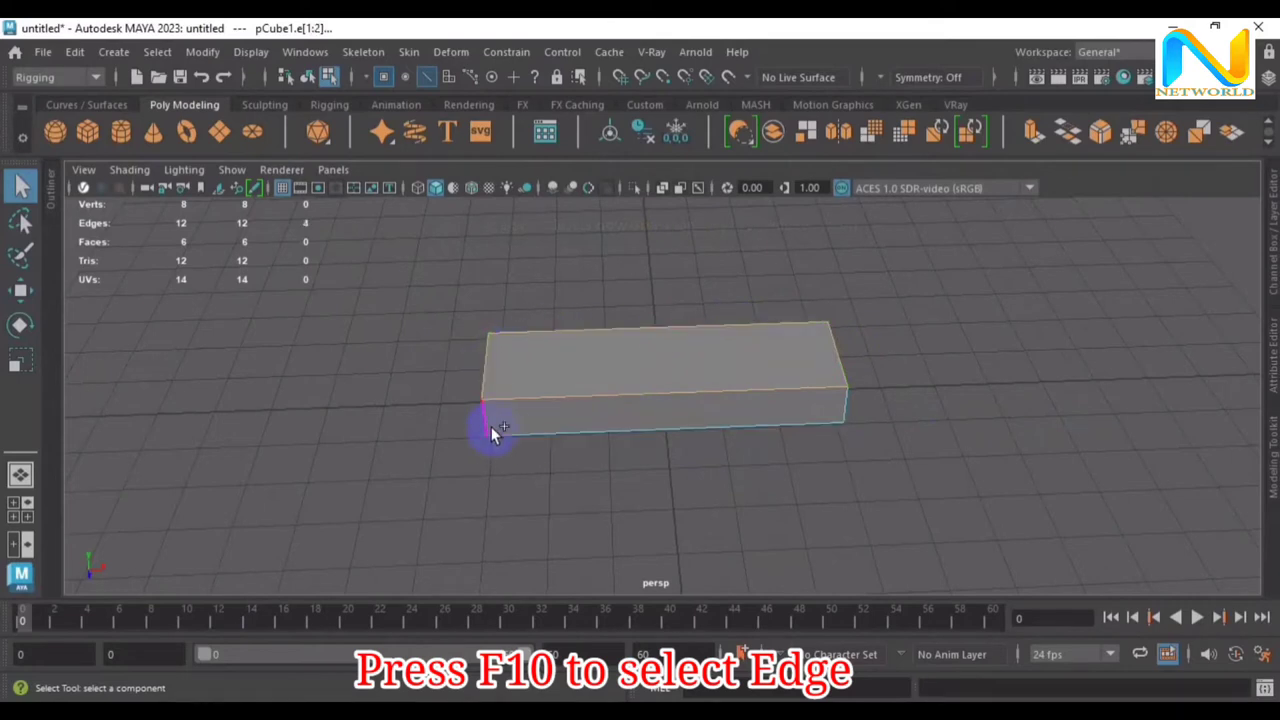
{"action": "left_click", "coordinate": [556, 436], "text": "shift"}
{"action": "mouse_move", "coordinate": [928, 422]}
{"action": "left_mouse_down", "text": "alt"}
{"action": "mouse_move", "coordinate": [894, 417]}
{"action": "mouse_move", "coordinate": [757, 449]}
{"action": "mouse_move", "coordinate": [757, 409]}
{"action": "mouse_move", "coordinate": [719, 437]}
{"action": "left_mouse_up", "text": "alt"}
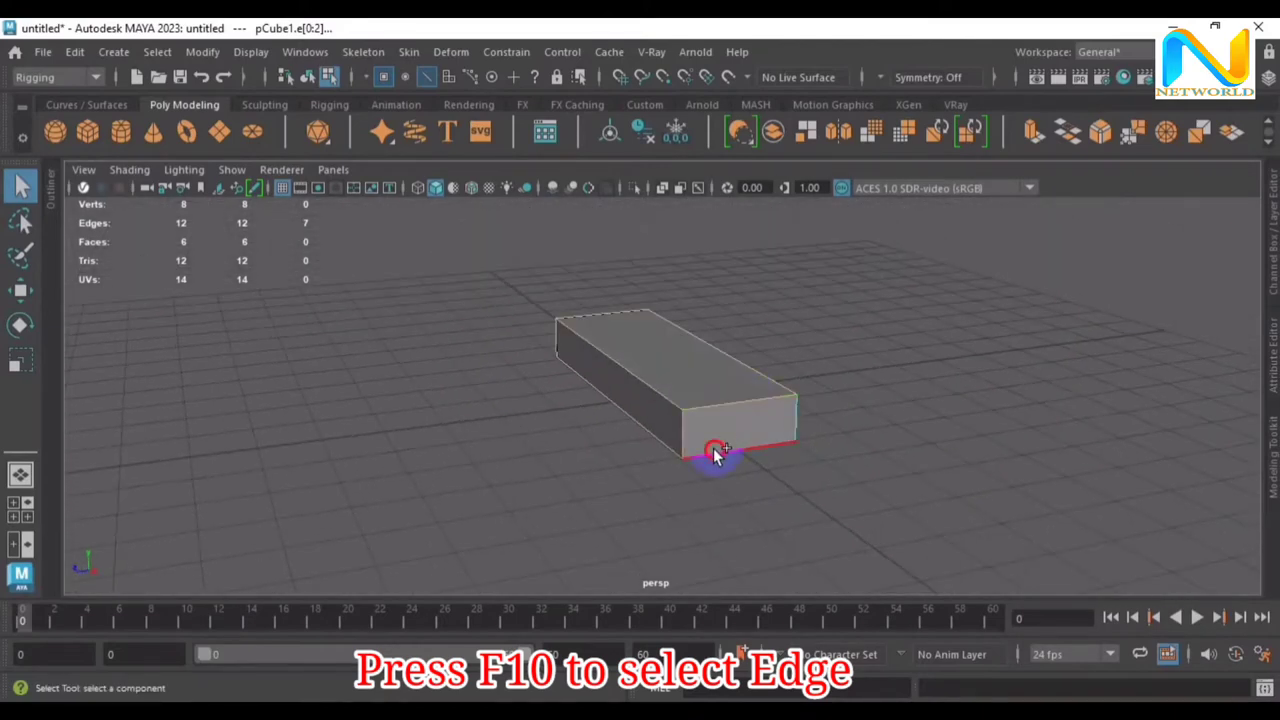
{"action": "mouse_move", "coordinate": [862, 430]}
{"action": "left_mouse_down", "text": "alt"}
{"action": "mouse_move", "coordinate": [737, 394]}
{"action": "mouse_move", "coordinate": [699, 404]}
{"action": "left_mouse_up", "text": "alt"}
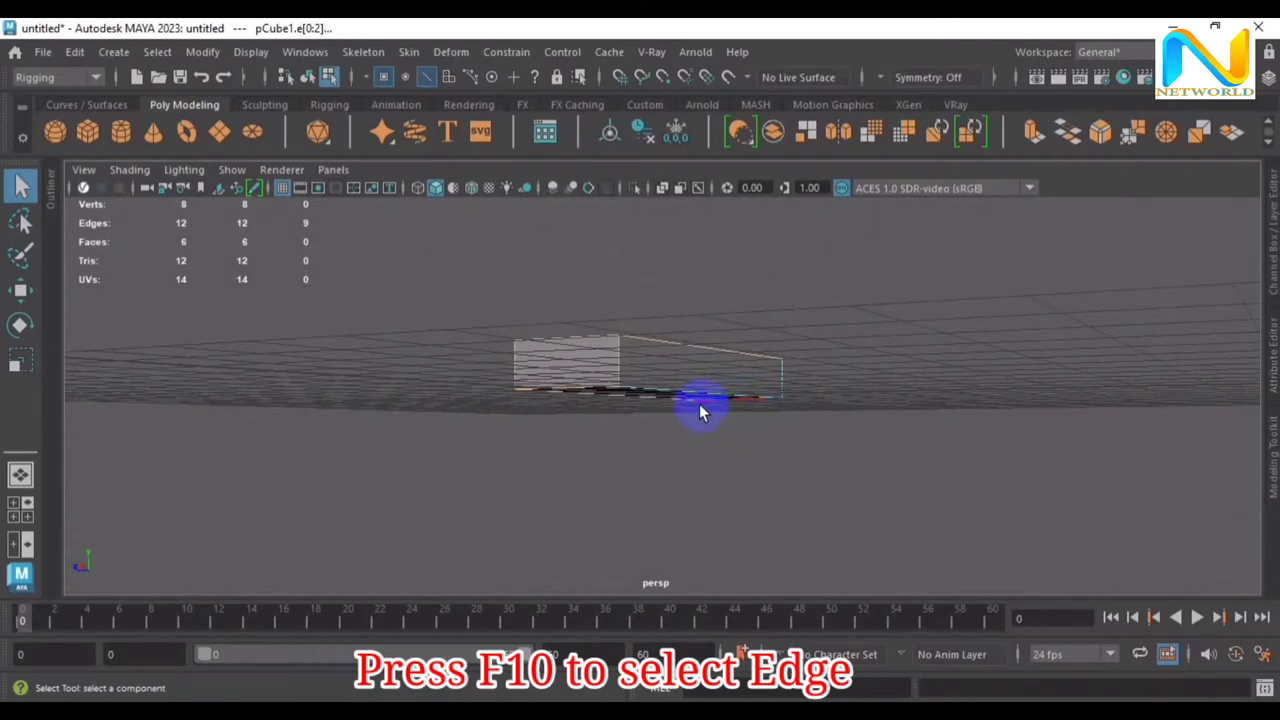
{"action": "left_click", "coordinate": [783, 375], "text": "shift"}
{"action": "mouse_move", "coordinate": [851, 449]}
{"action": "left_mouse_down", "text": "alt"}
{"action": "mouse_move", "coordinate": [846, 426]}
{"action": "mouse_move", "coordinate": [723, 386]}
{"action": "mouse_move", "coordinate": [597, 406]}
{"action": "mouse_move", "coordinate": [563, 429]}
{"action": "mouse_move", "coordinate": [683, 430]}
{"action": "mouse_move", "coordinate": [697, 457]}
{"action": "mouse_move", "coordinate": [1054, 462]}
{"action": "left_mouse_up", "text": "alt"}
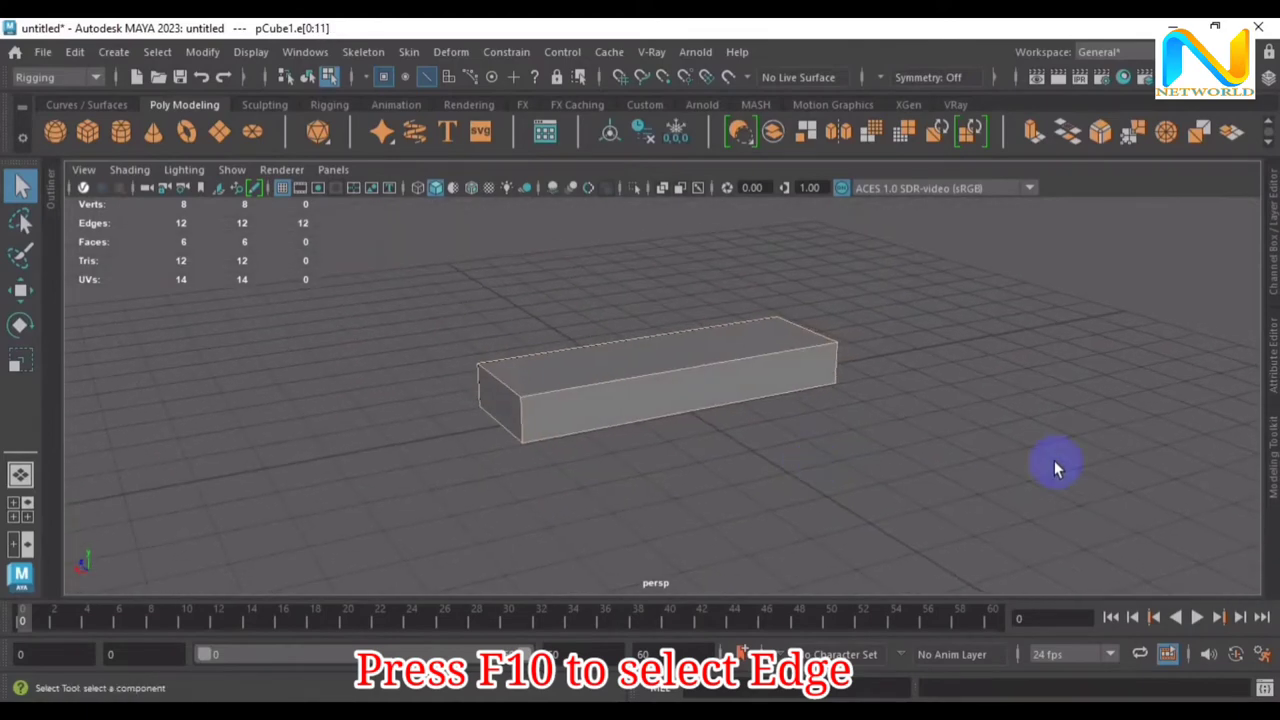
Bevel the selected edges with 4 segments and fraction 0.291, then return to object mode
{"action": "left_click", "coordinate": [1272, 430]}
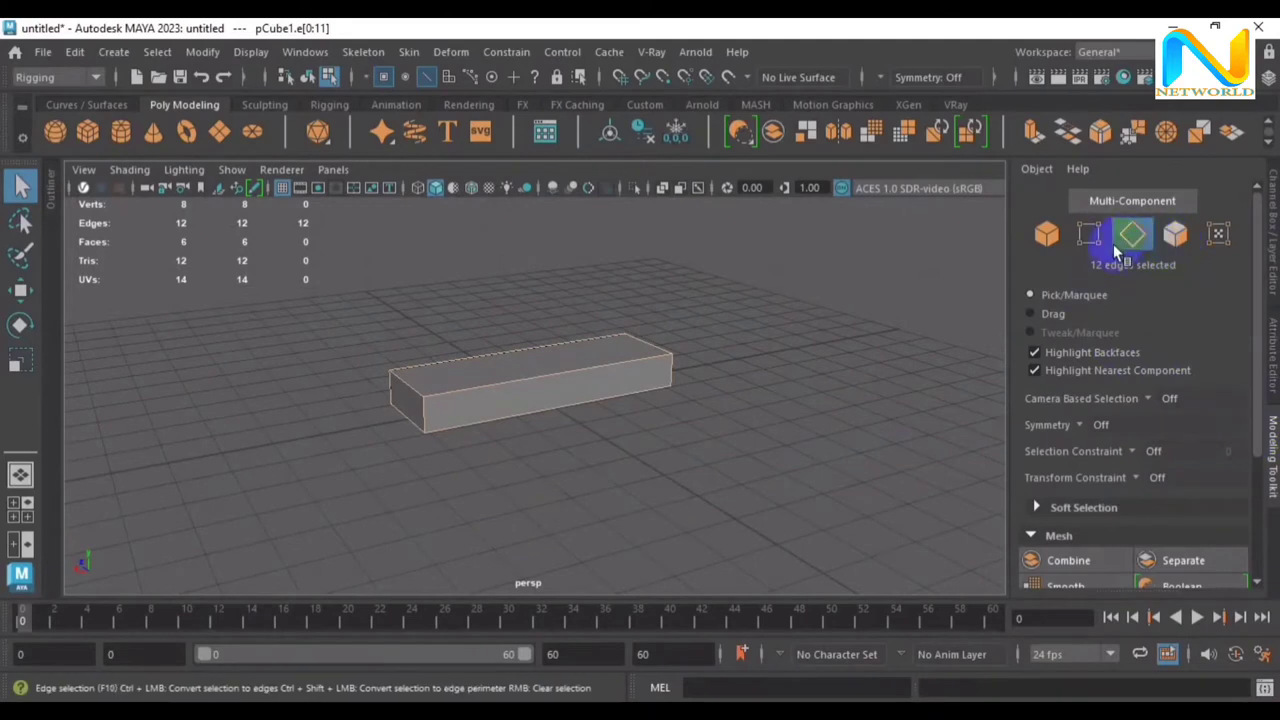
{"action": "scroll", "coordinate": [1072, 487], "scroll_direction": "down", "scroll_amount": 2}
{"action": "scroll", "coordinate": [1072, 490], "scroll_direction": "down", "scroll_amount": 1}
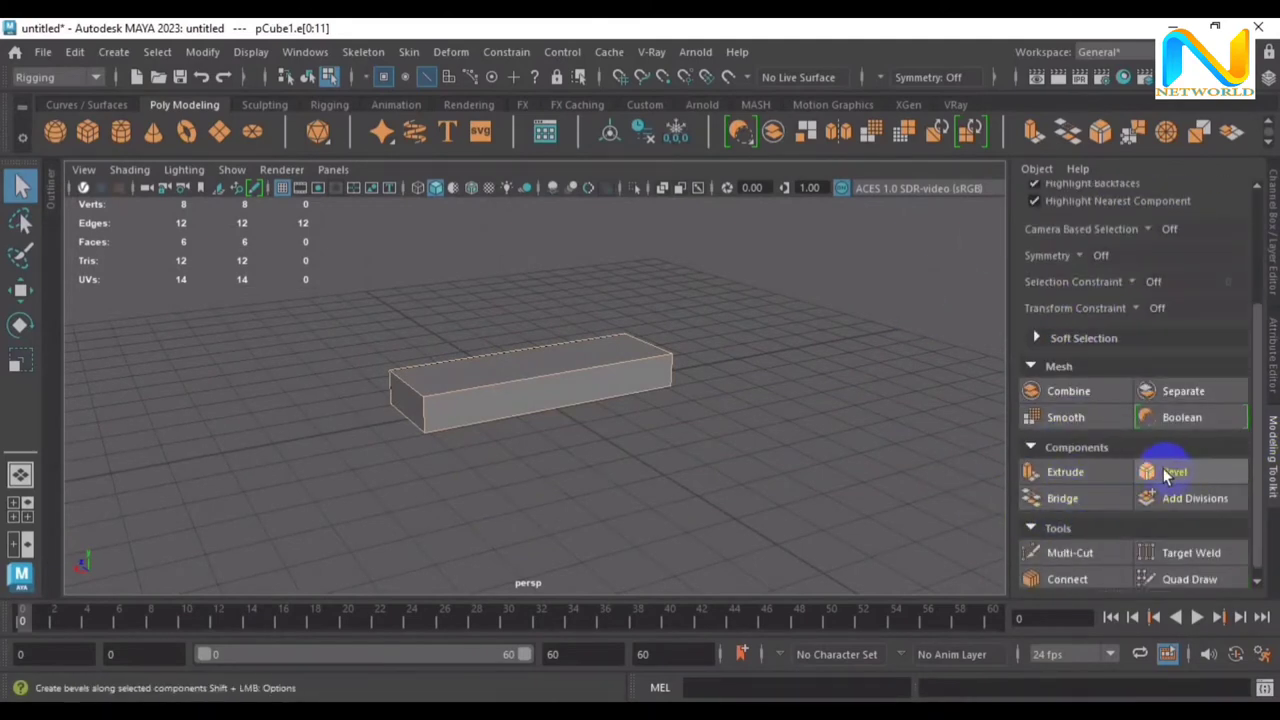
{"action": "left_click", "coordinate": [1100, 134]}
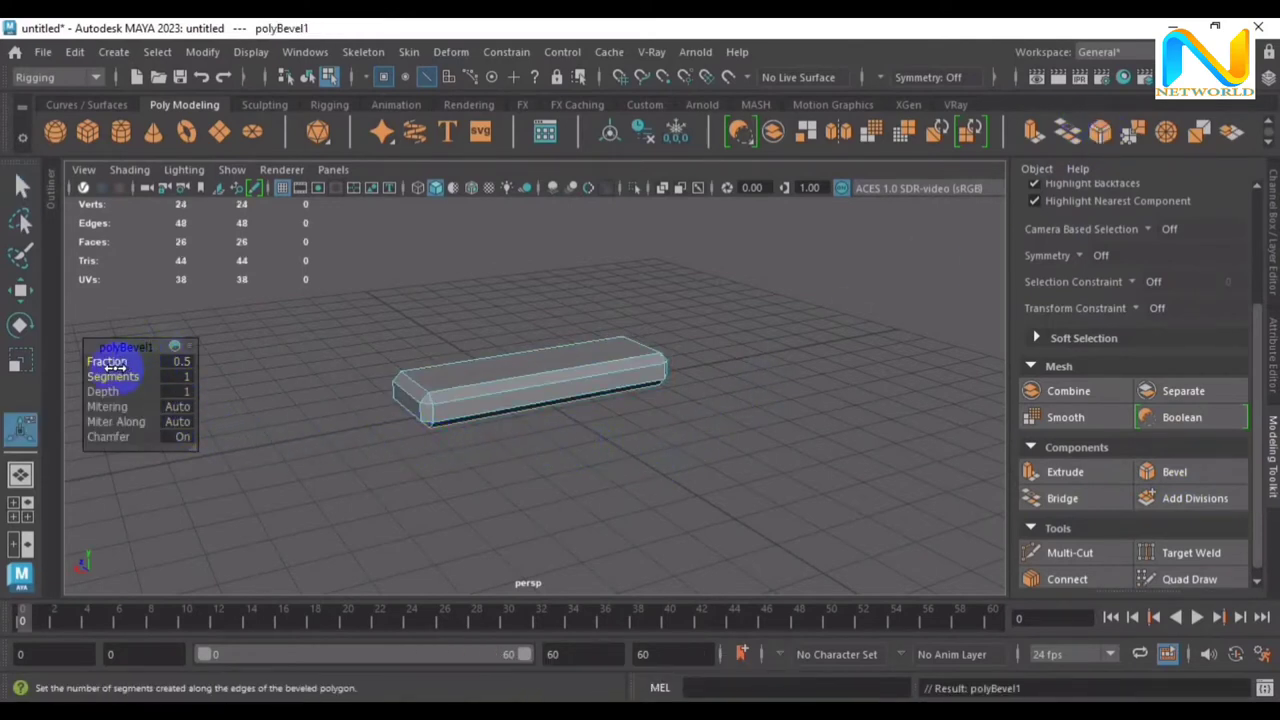
{"action": "left_click_drag", "start_coordinate": [113, 376], "coordinate": [140, 379]}
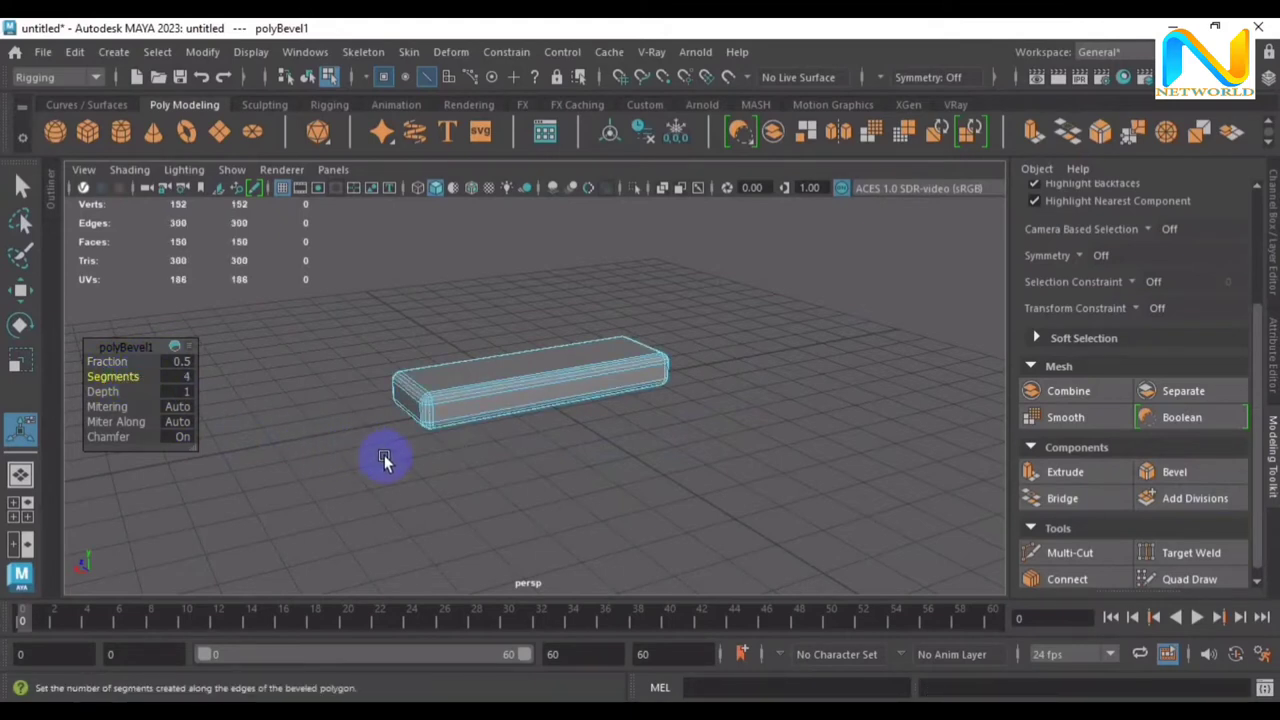
{"action": "mouse_move", "coordinate": [433, 443]}
{"action": "left_mouse_down", "text": "alt"}
{"action": "mouse_move", "coordinate": [543, 451]}
{"action": "mouse_move", "coordinate": [408, 466]}
{"action": "mouse_move", "coordinate": [466, 486]}
{"action": "mouse_move", "coordinate": [654, 449]}
{"action": "mouse_move", "coordinate": [569, 451]}
{"action": "left_mouse_up", "text": "alt"}
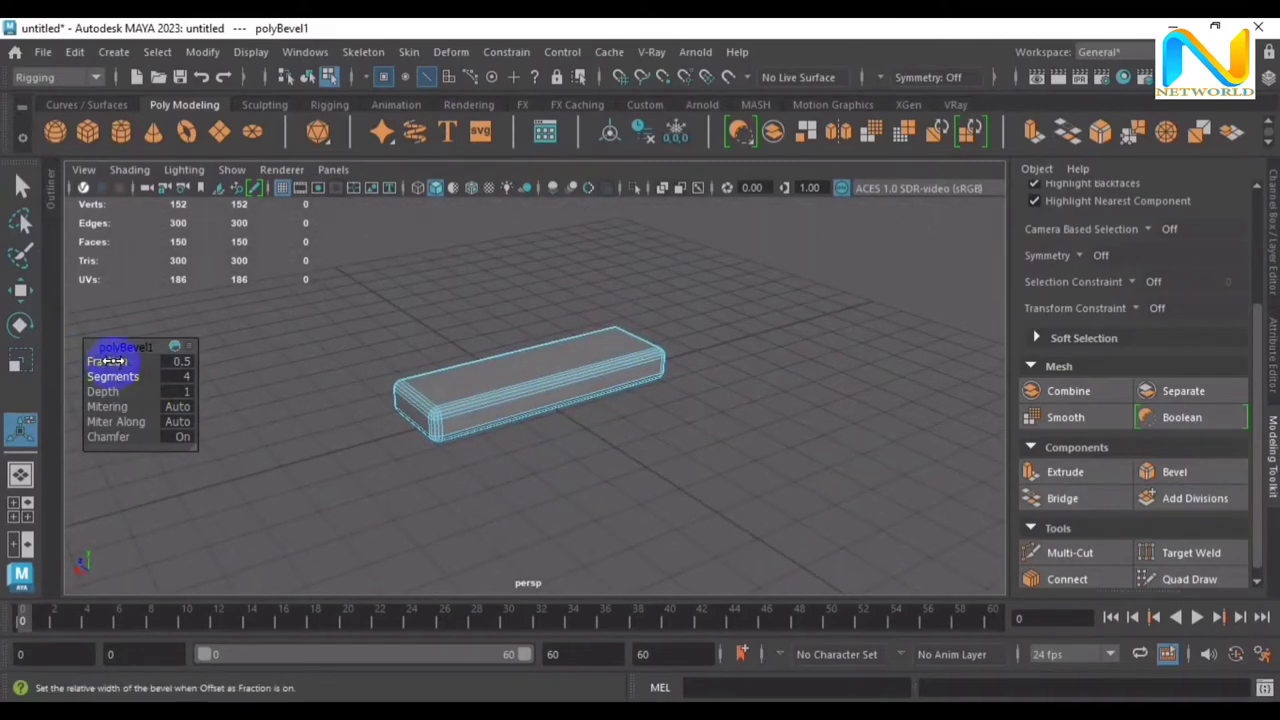
{"action": "left_click_drag", "start_coordinate": [112, 361], "coordinate": [26, 373]}
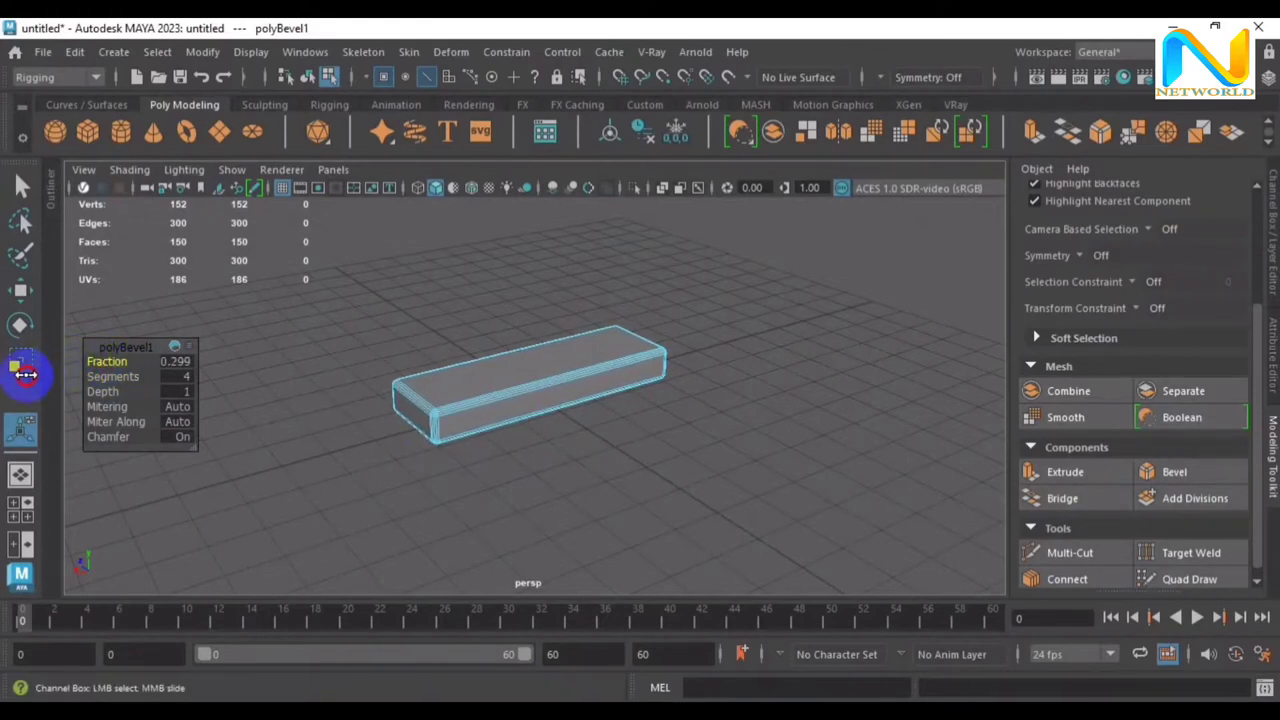
{"action": "left_click_drag", "start_coordinate": [107, 361], "coordinate": [101, 363]}
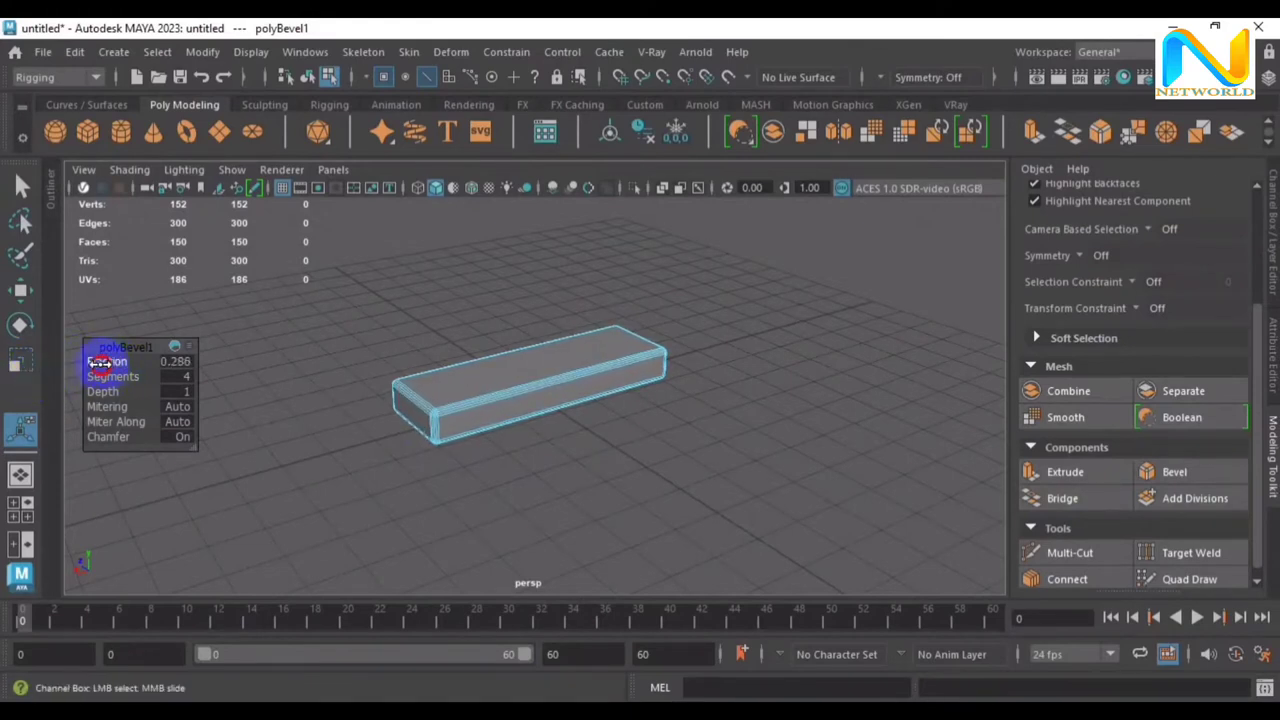
{"action": "left_click", "coordinate": [105, 363]}
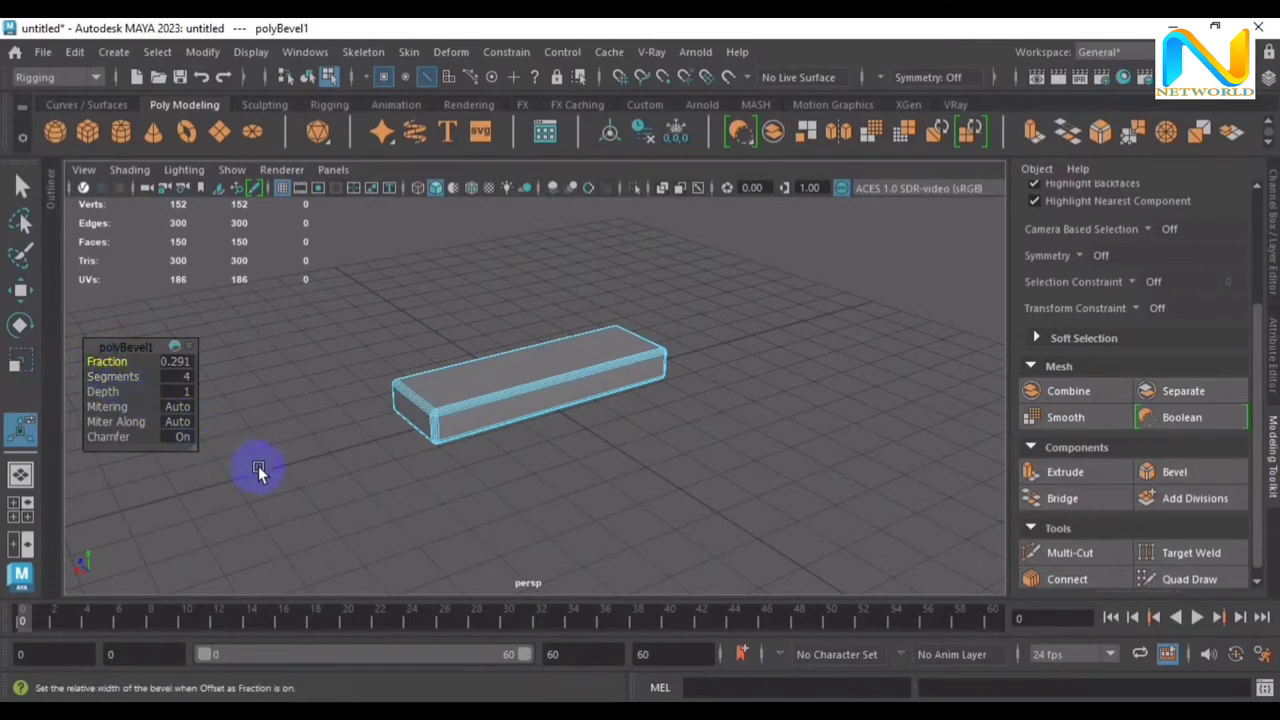
{"action": "key", "text": "q"}
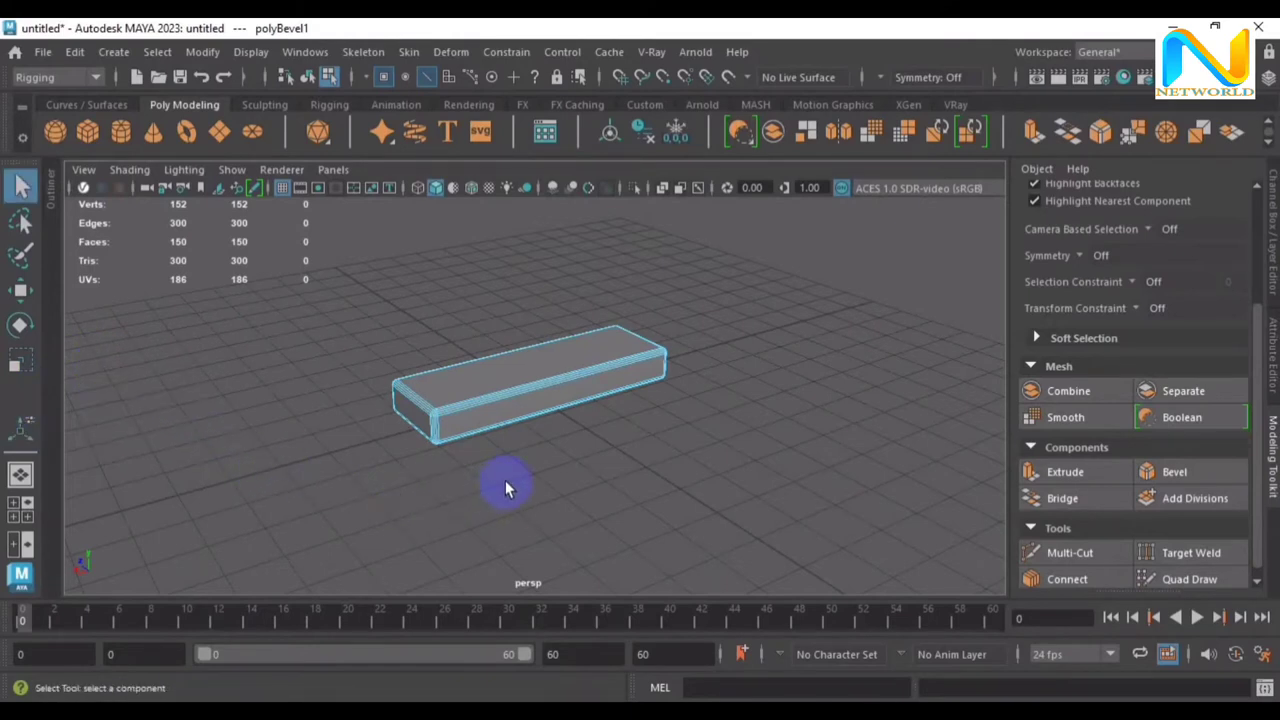
{"action": "key", "text": "F8"}
Select the bevelled pCube1 block from a new viewing angle
{"action": "left_click", "coordinate": [540, 463]}
{"action": "scroll", "coordinate": [540, 463], "scroll_direction": "up", "scroll_amount": 3}
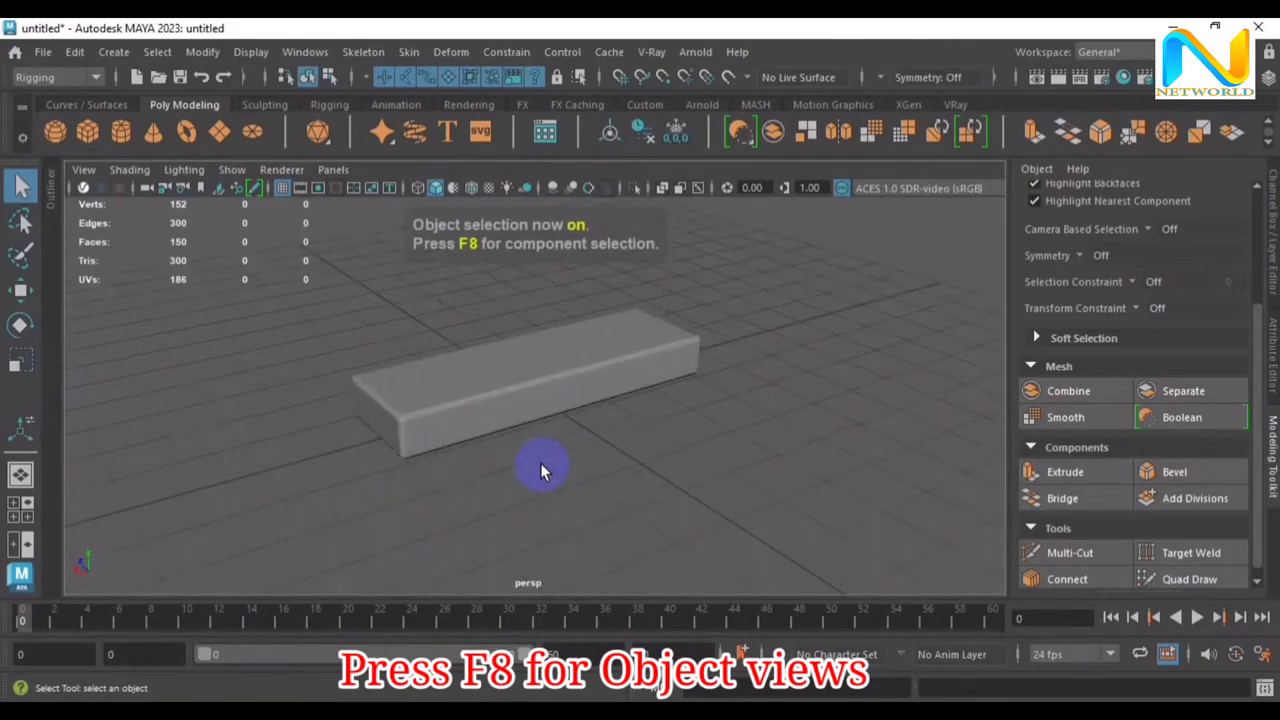
{"action": "mouse_move", "coordinate": [606, 461]}
{"action": "left_mouse_down", "text": "alt"}
{"action": "mouse_move", "coordinate": [436, 465]}
{"action": "mouse_move", "coordinate": [480, 471]}
{"action": "mouse_move", "coordinate": [617, 429]}
{"action": "mouse_move", "coordinate": [800, 447]}
{"action": "mouse_move", "coordinate": [586, 437]}
{"action": "mouse_move", "coordinate": [543, 471]}
{"action": "mouse_move", "coordinate": [560, 449]}
{"action": "mouse_move", "coordinate": [371, 443]}
{"action": "mouse_move", "coordinate": [623, 449]}
{"action": "left_mouse_up", "text": "alt"}
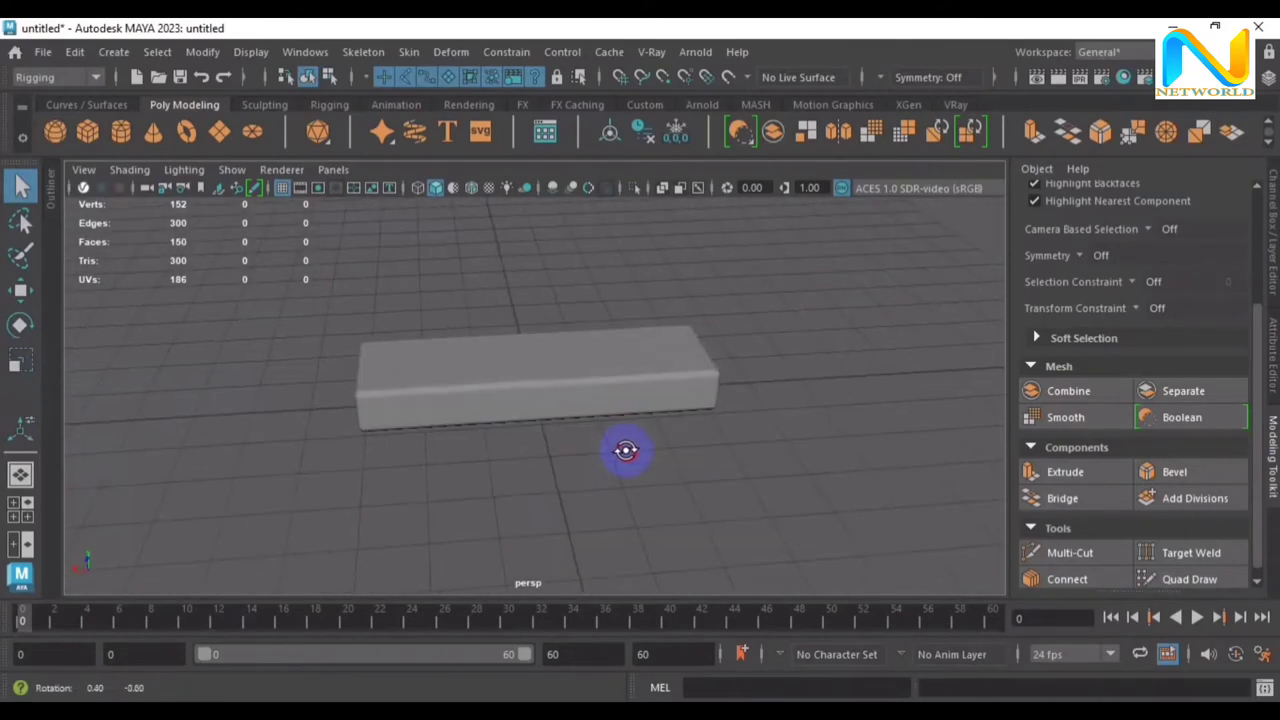
{"action": "left_click", "coordinate": [556, 386]}
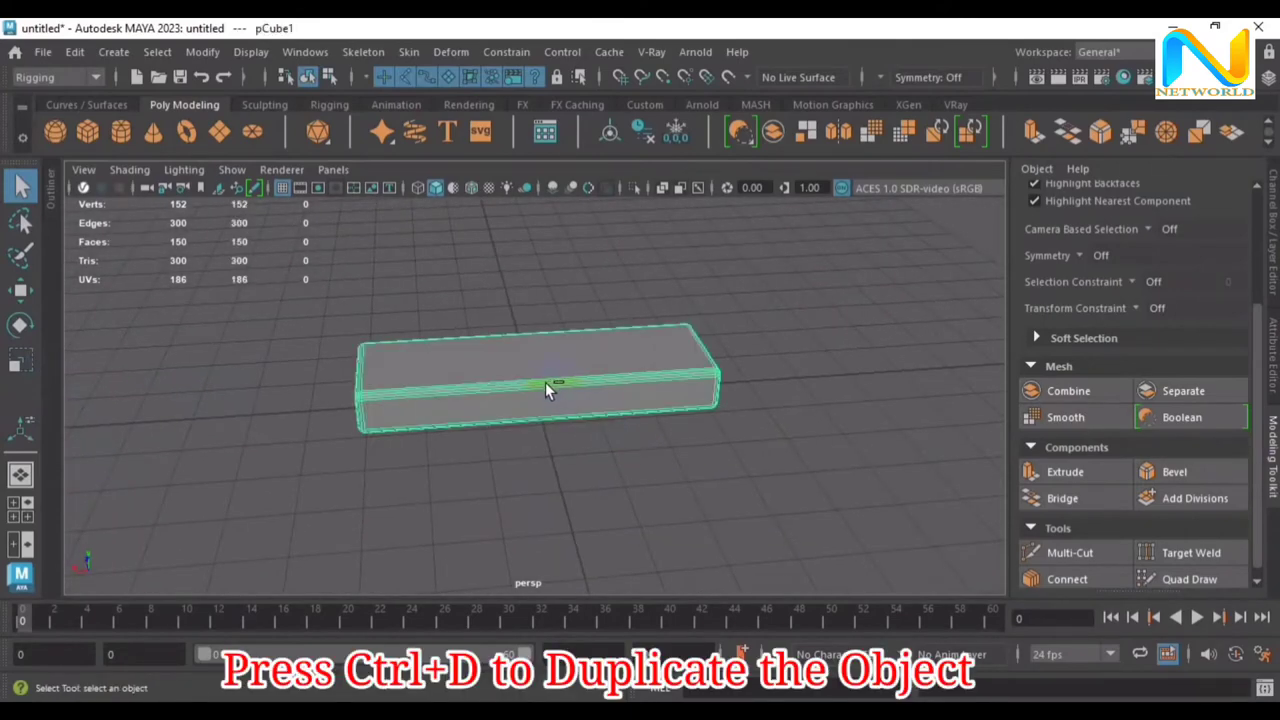
Lift the duplicate pCube2 slab above the original box
{"action": "key", "text": "w"}
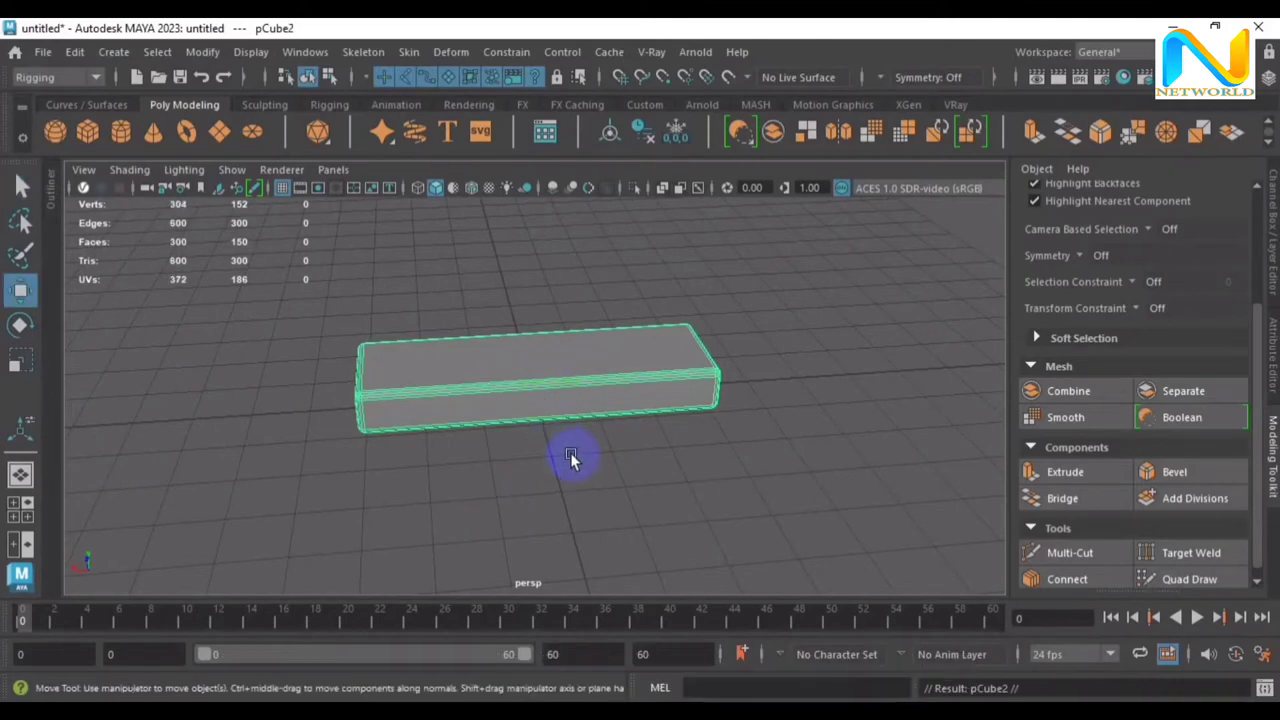
{"action": "left_click_drag", "start_coordinate": [528, 296], "coordinate": [537, 245]}
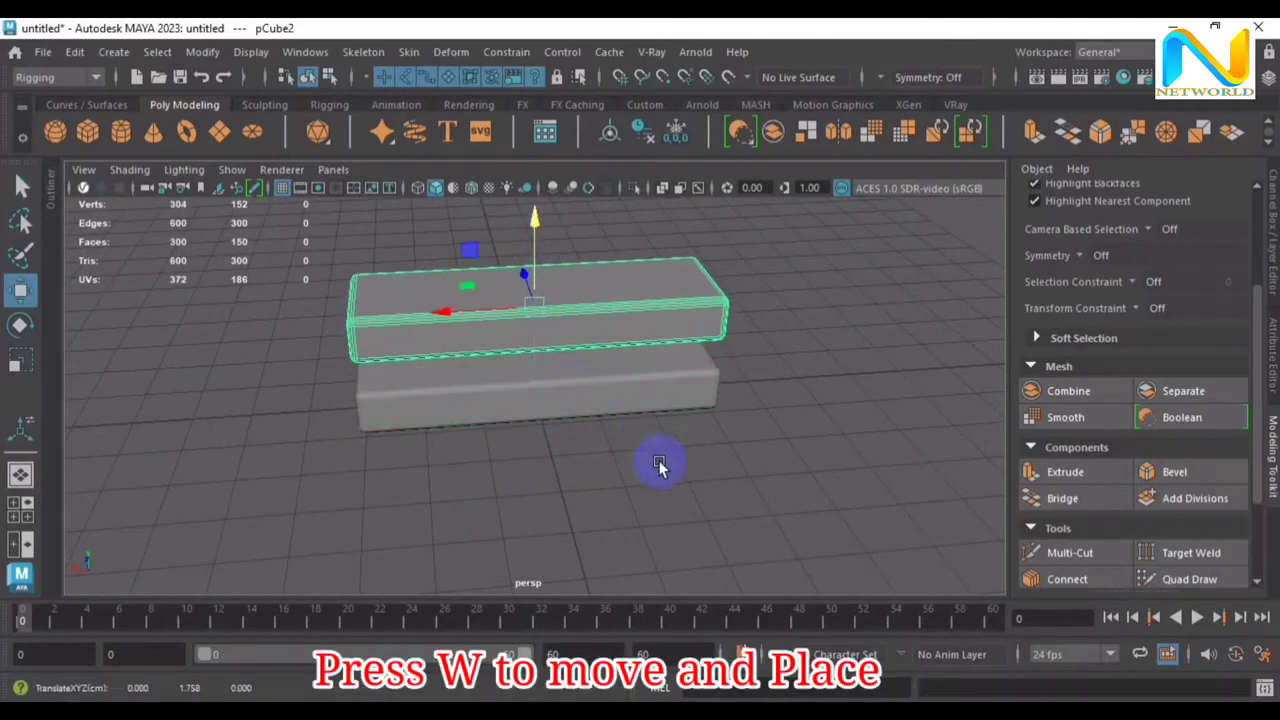
{"action": "mouse_move", "coordinate": [657, 462]}
{"action": "left_mouse_down"}
{"action": "mouse_move", "coordinate": [551, 426]}
{"action": "mouse_move", "coordinate": [636, 455]}
{"action": "left_mouse_up"}
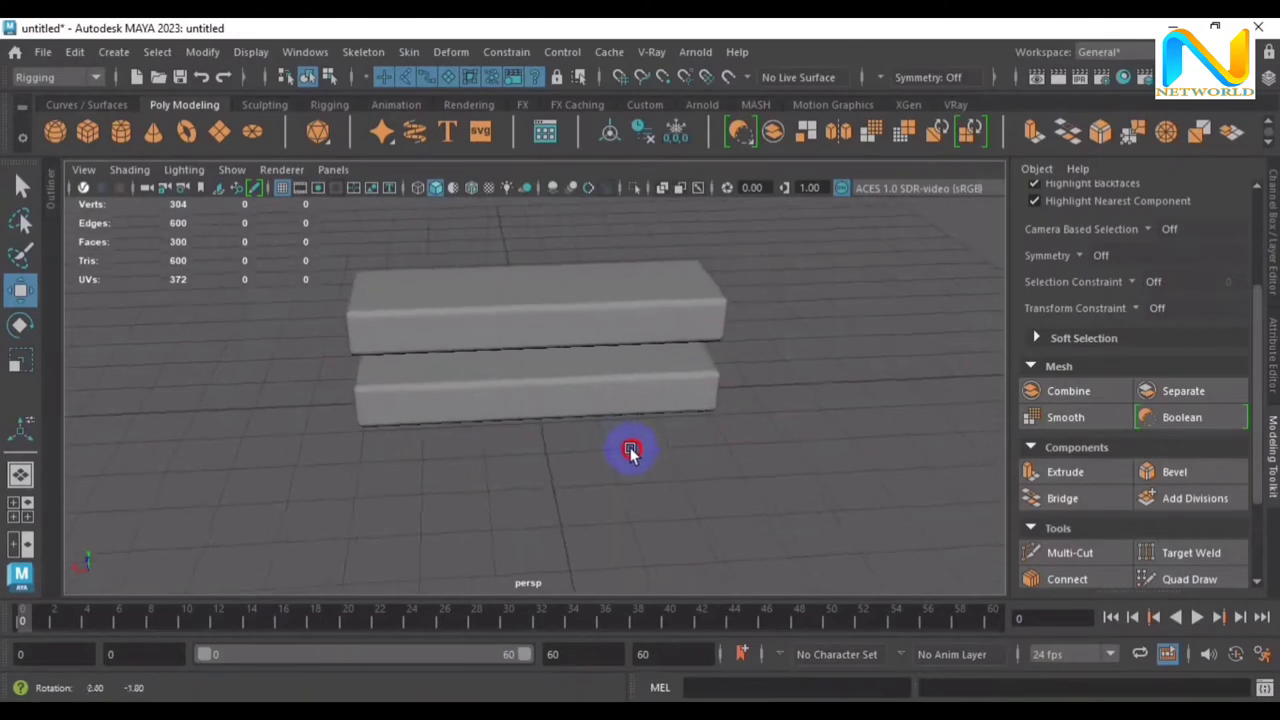
Scale the upper slab down into a small box
{"action": "left_click", "coordinate": [533, 313]}
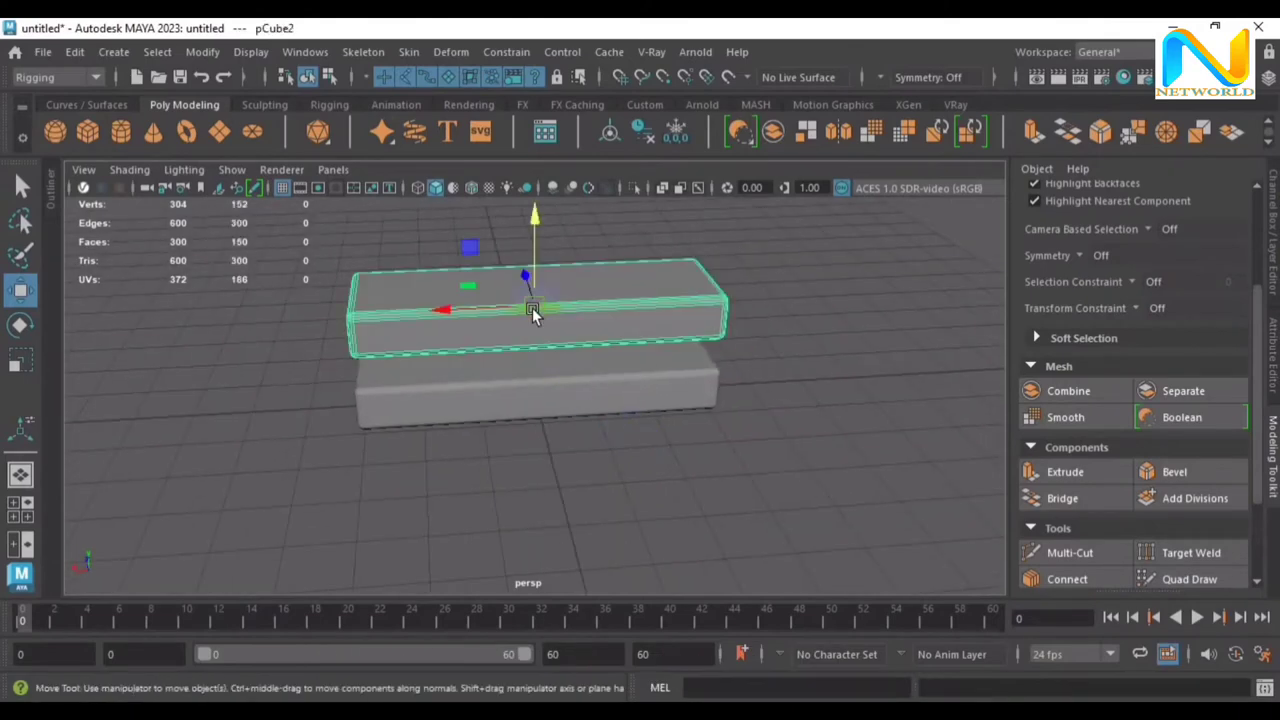
{"action": "key", "text": "r"}
{"action": "mouse_move", "coordinate": [441, 306]}
{"action": "left_mouse_down"}
{"action": "mouse_move", "coordinate": [524, 330]}
{"action": "mouse_move", "coordinate": [508, 330]}
{"action": "left_mouse_up"}
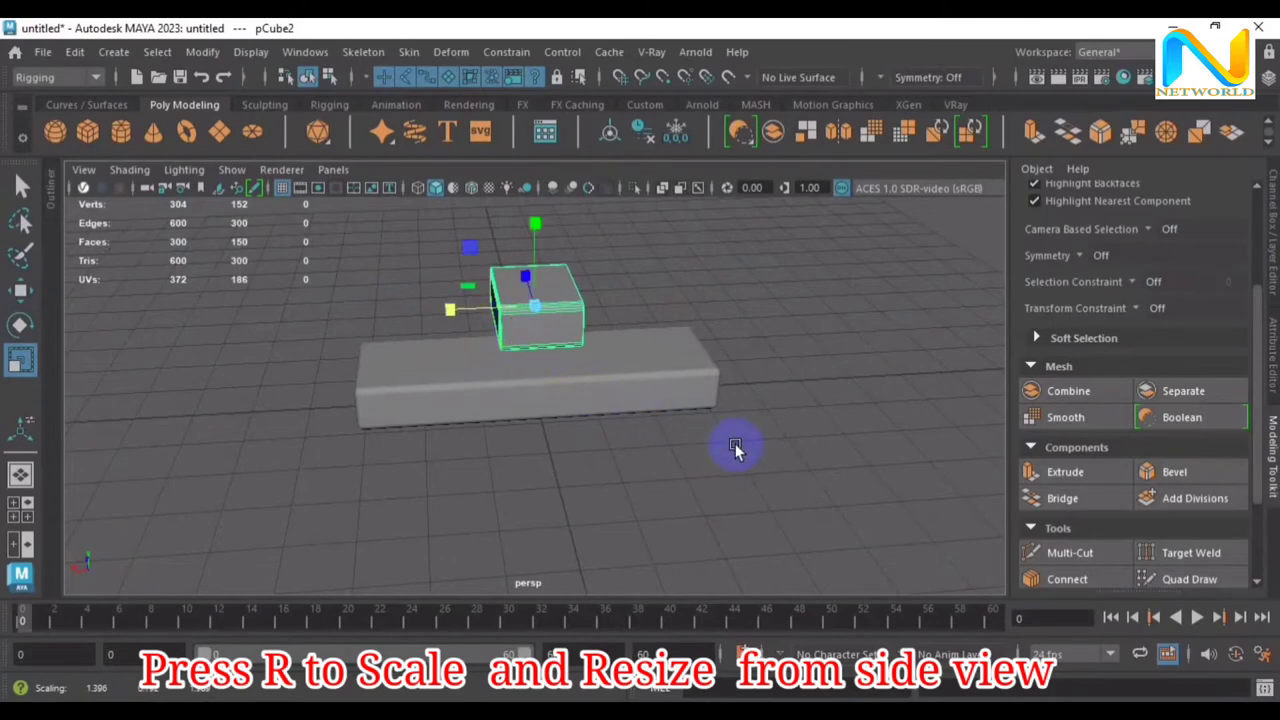
{"action": "left_click_drag", "start_coordinate": [735, 449], "coordinate": [713, 453], "text": "alt"}
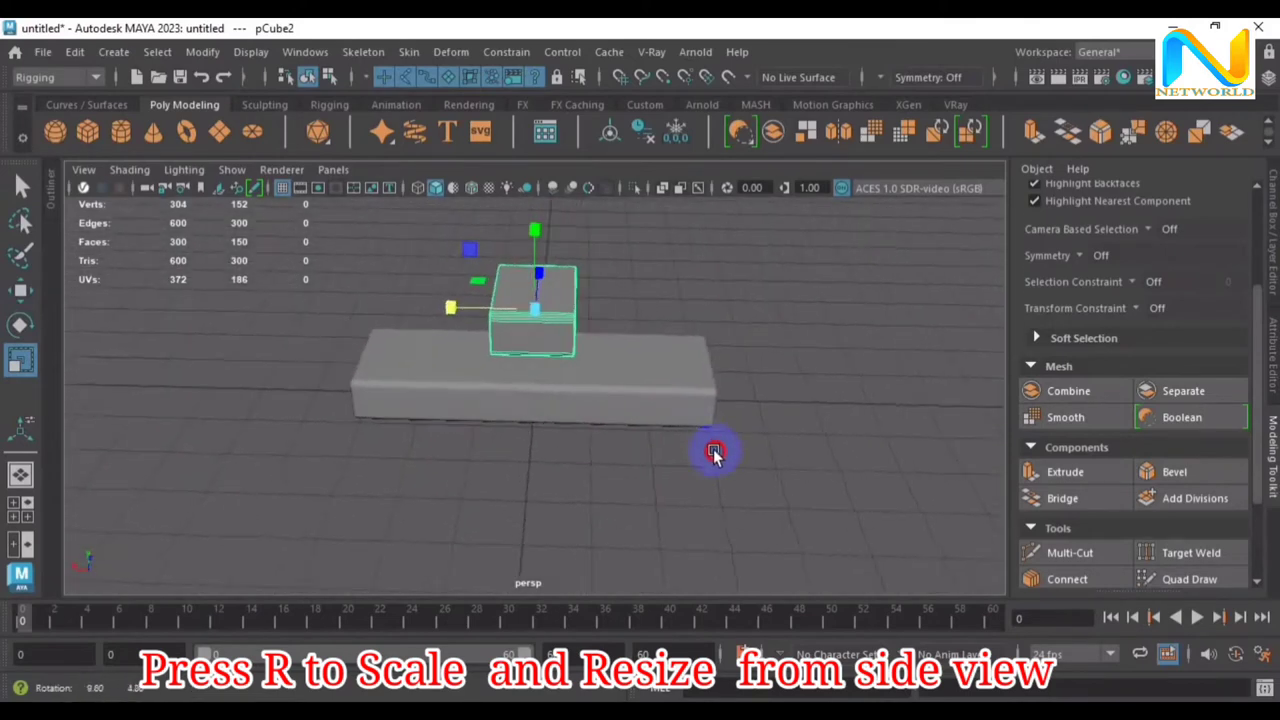
In the front view, shorten the small box and zoom in on it
{"action": "key", "text": "space"}
{"action": "key", "text": "space"}
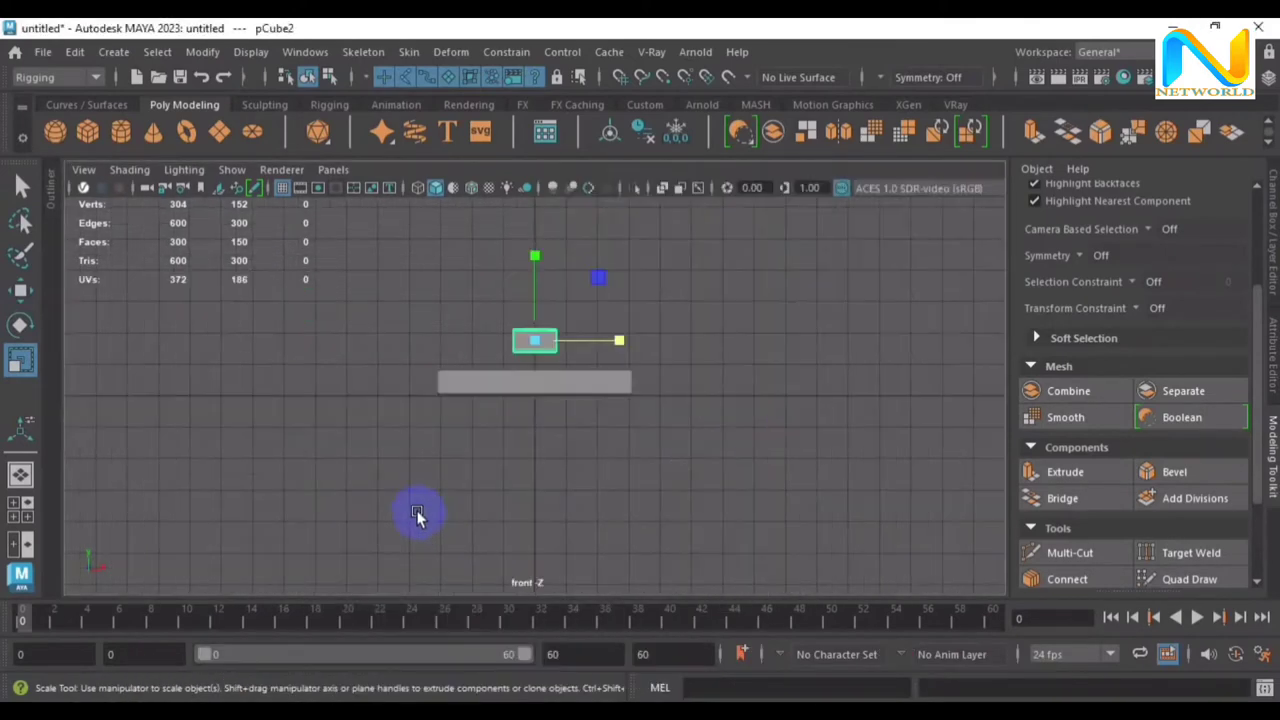
{"action": "middle_click_drag", "start_coordinate": [655, 430], "coordinate": [656, 468]}
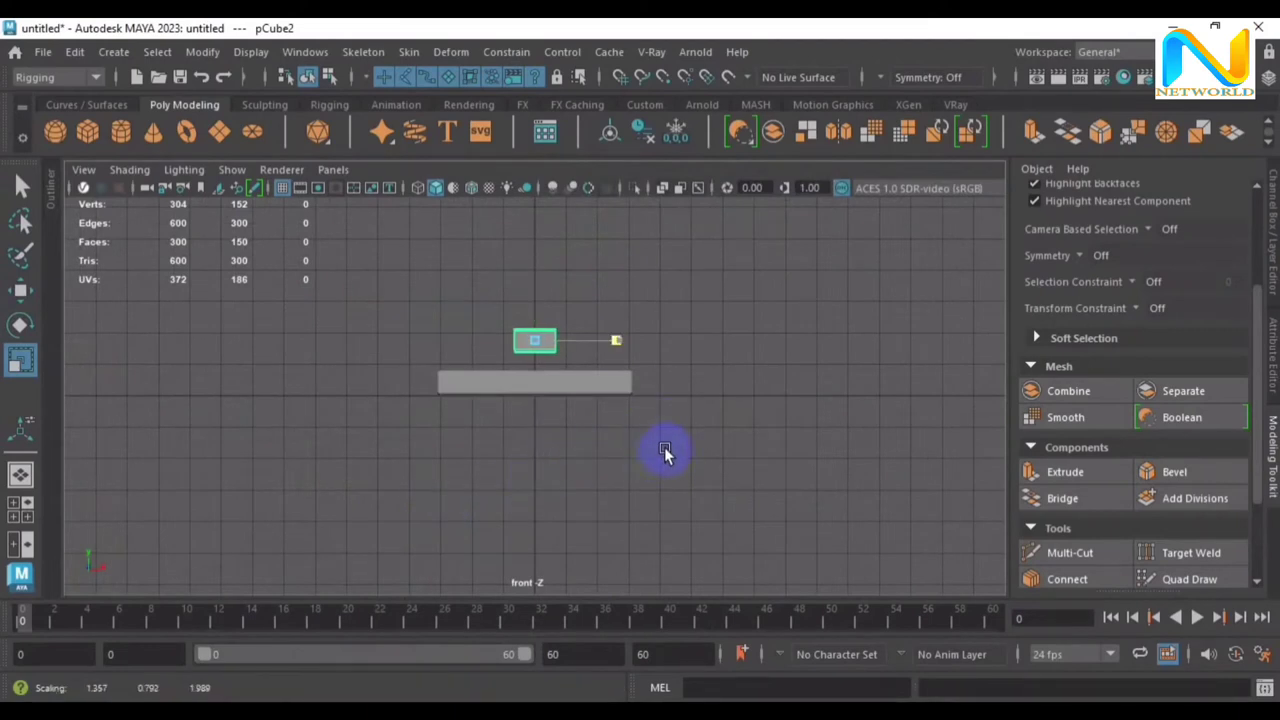
{"action": "scroll", "coordinate": [620, 447], "scroll_direction": "up", "scroll_amount": 1}
{"action": "scroll", "coordinate": [579, 447], "scroll_direction": "up", "scroll_amount": 3}
{"action": "scroll", "coordinate": [583, 447], "scroll_direction": "up", "scroll_amount": 1}
{"action": "scroll", "coordinate": [583, 447], "scroll_direction": "up", "scroll_amount": 1}
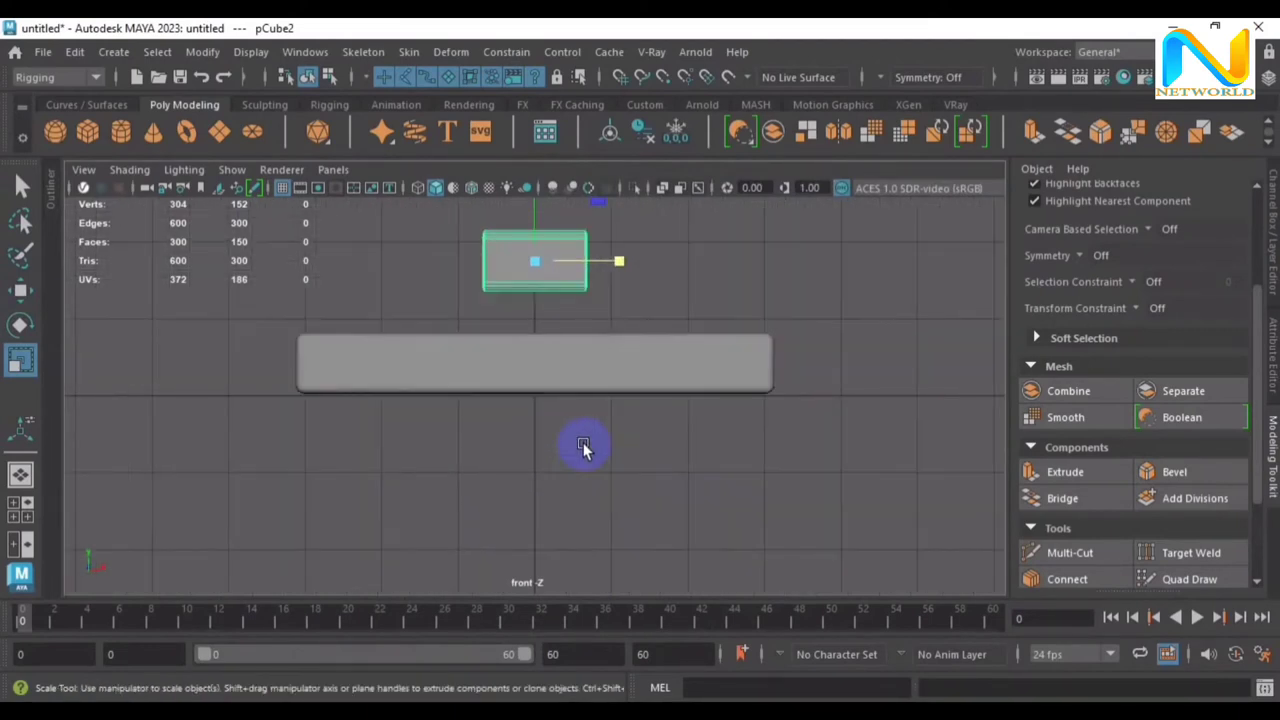
{"action": "scroll", "coordinate": [583, 447], "scroll_direction": "up", "scroll_amount": 5}
{"action": "scroll", "coordinate": [583, 443], "scroll_direction": "down", "scroll_amount": 6}
{"action": "scroll", "coordinate": [612, 530], "scroll_direction": "up", "scroll_amount": 1}
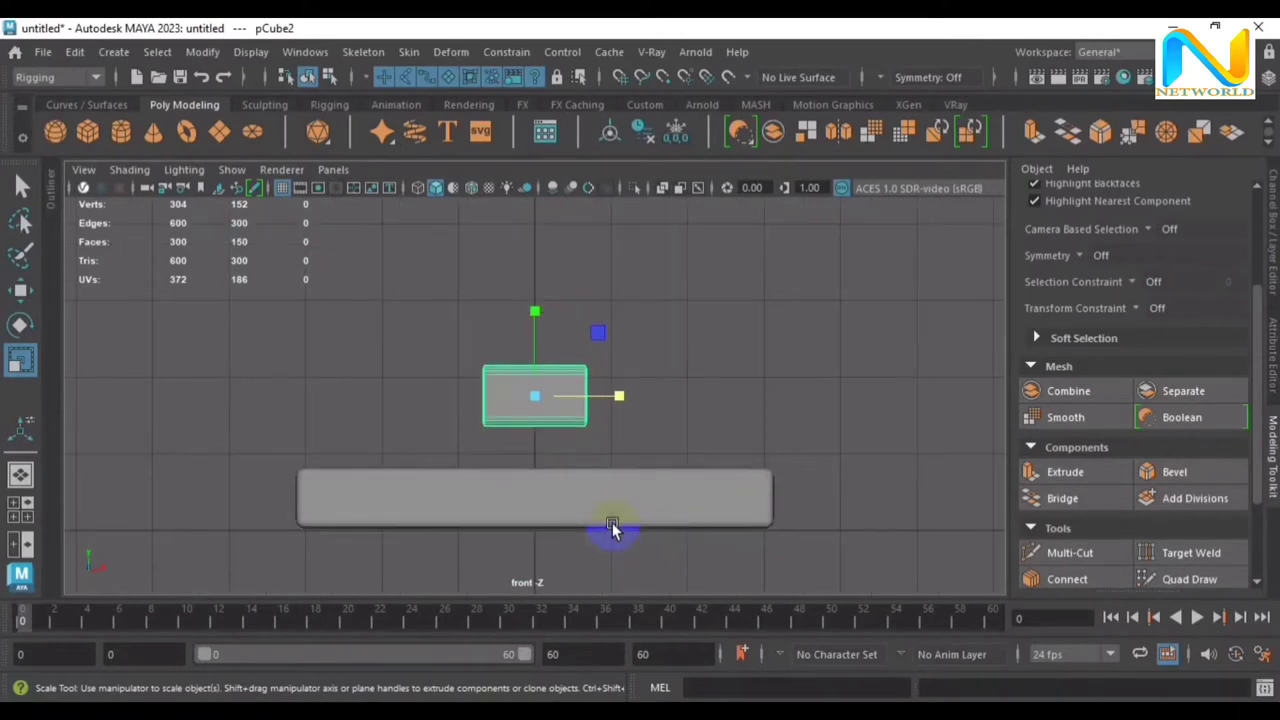
Move pCube2 right to X 3.451, Y 1.758 and flatten it to Y scale 0.458
{"action": "key", "text": "w"}
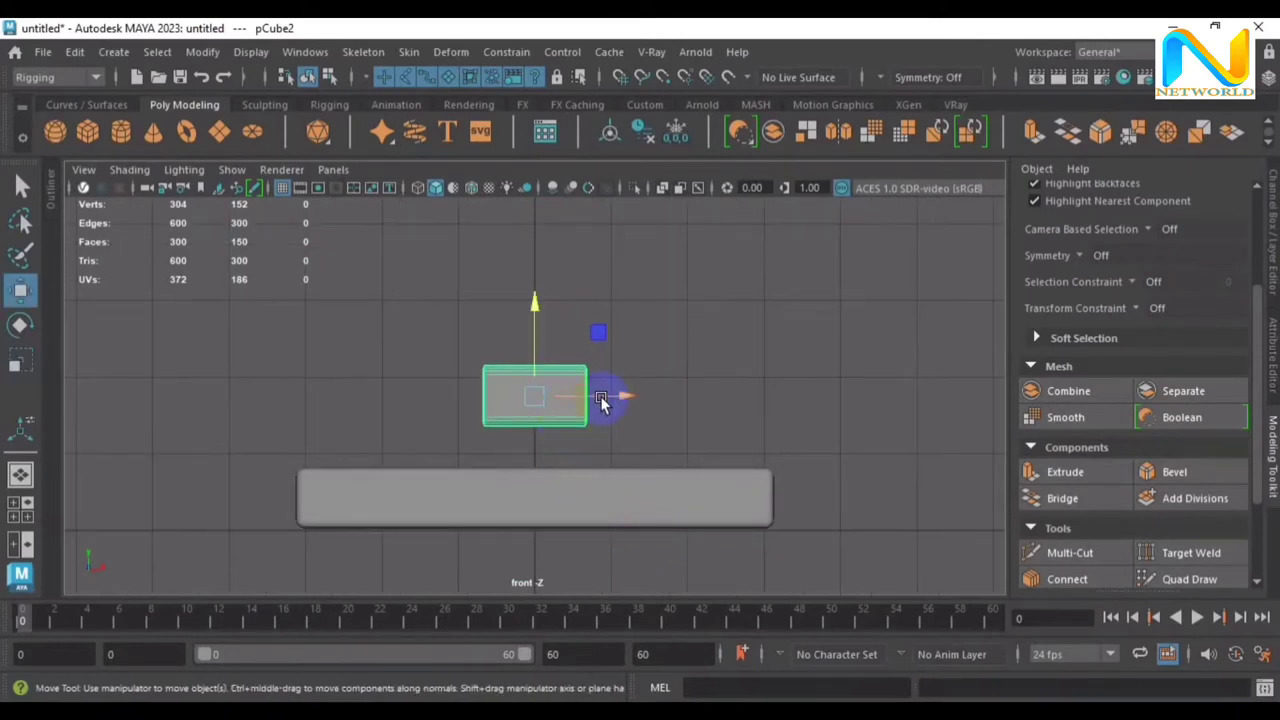
{"action": "left_click_drag", "start_coordinate": [600, 396], "coordinate": [860, 460]}
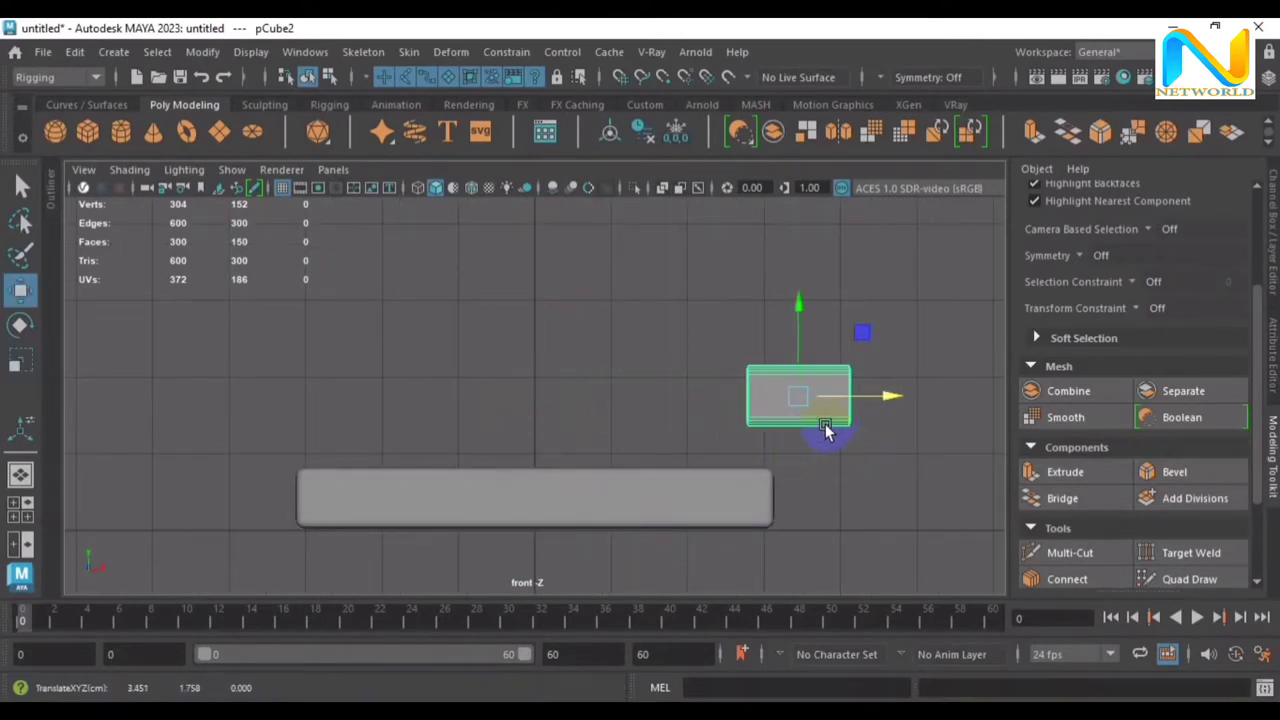
{"action": "key", "text": "r"}
{"action": "left_click_drag", "start_coordinate": [798, 312], "coordinate": [797, 343]}
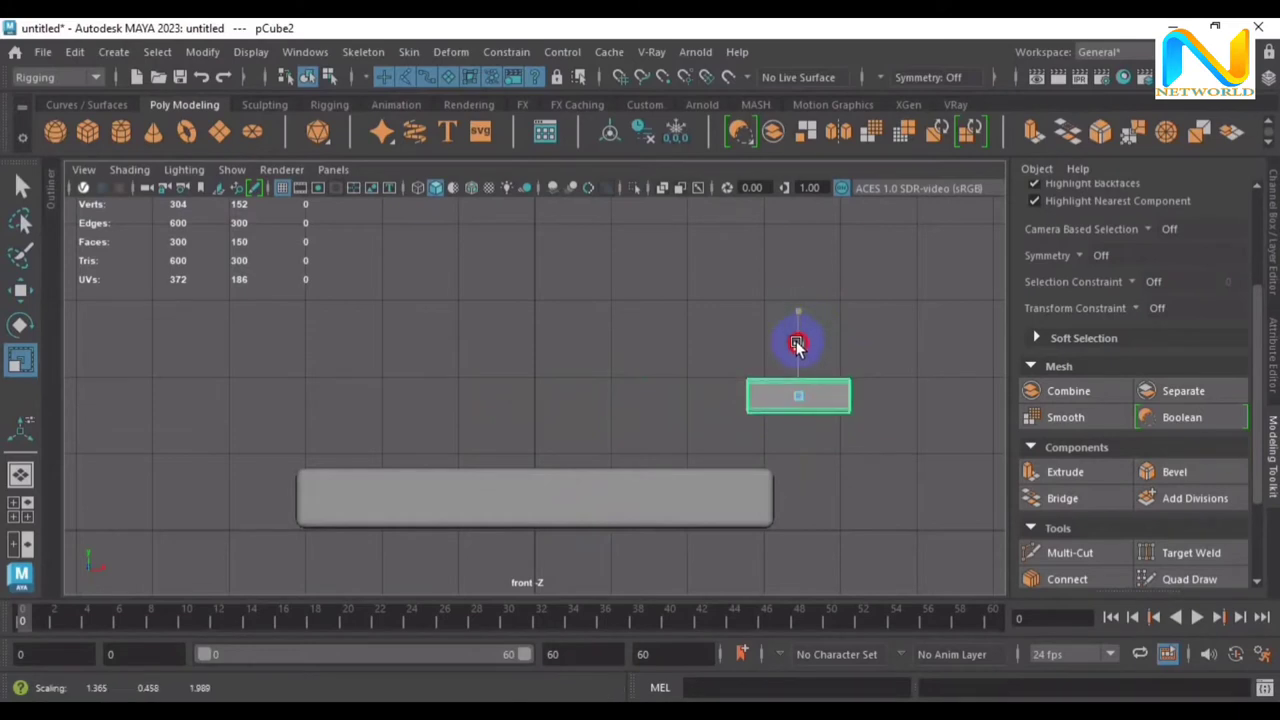
{"action": "left_click", "coordinate": [1272, 229]}
Rotate the small block to -90 degrees on Z so it stands upright
{"action": "key", "text": "e"}
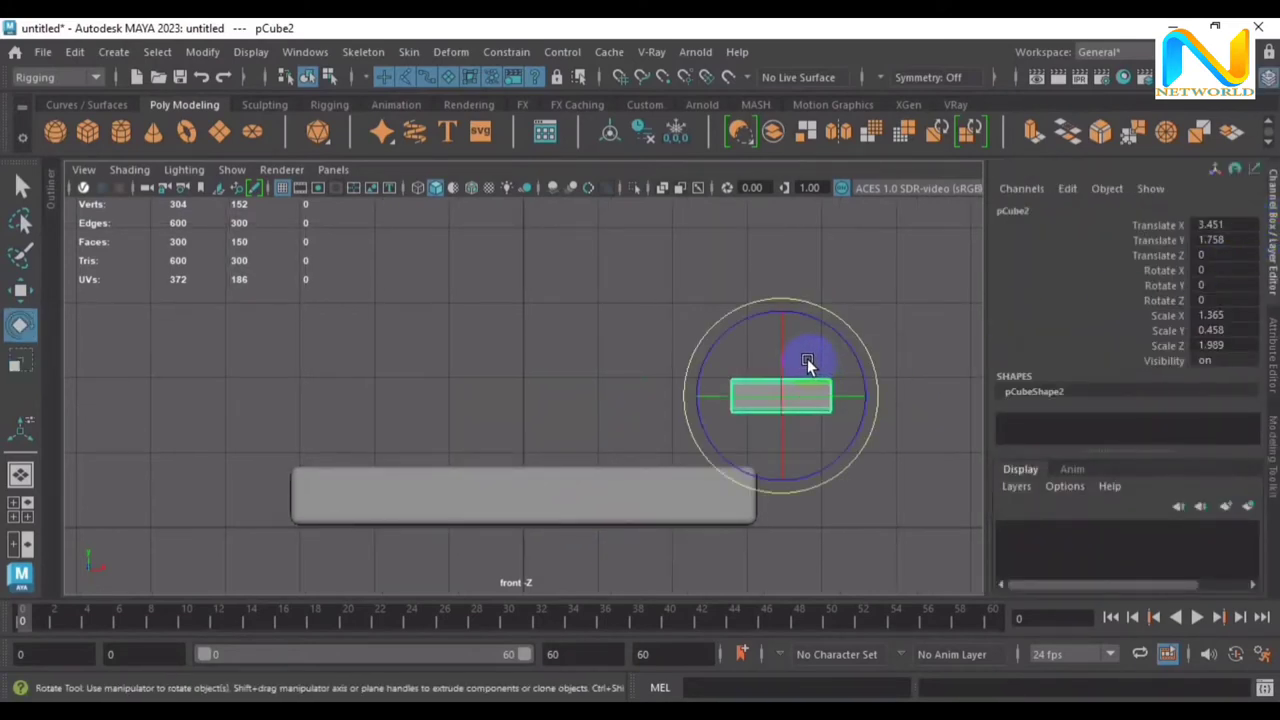
{"action": "left_click_drag", "start_coordinate": [748, 308], "coordinate": [877, 337]}
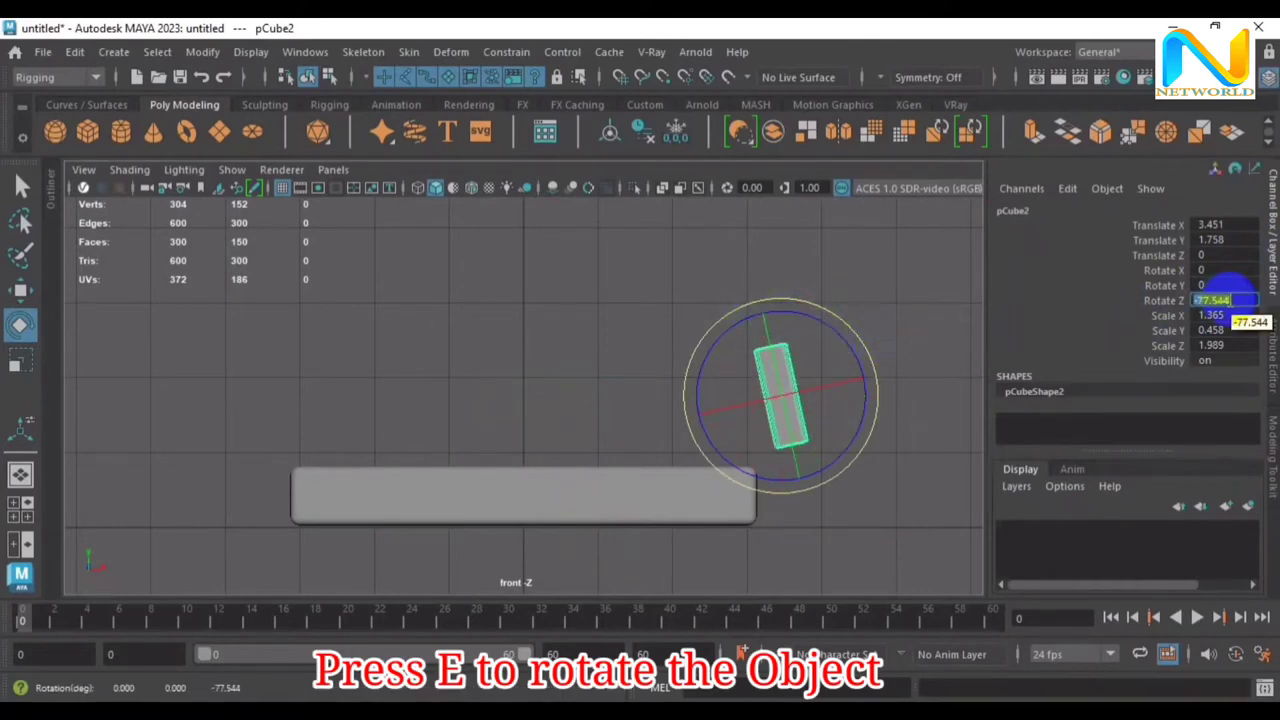
{"action": "type", "text": "-90"}
{"action": "key", "text": "Return"}
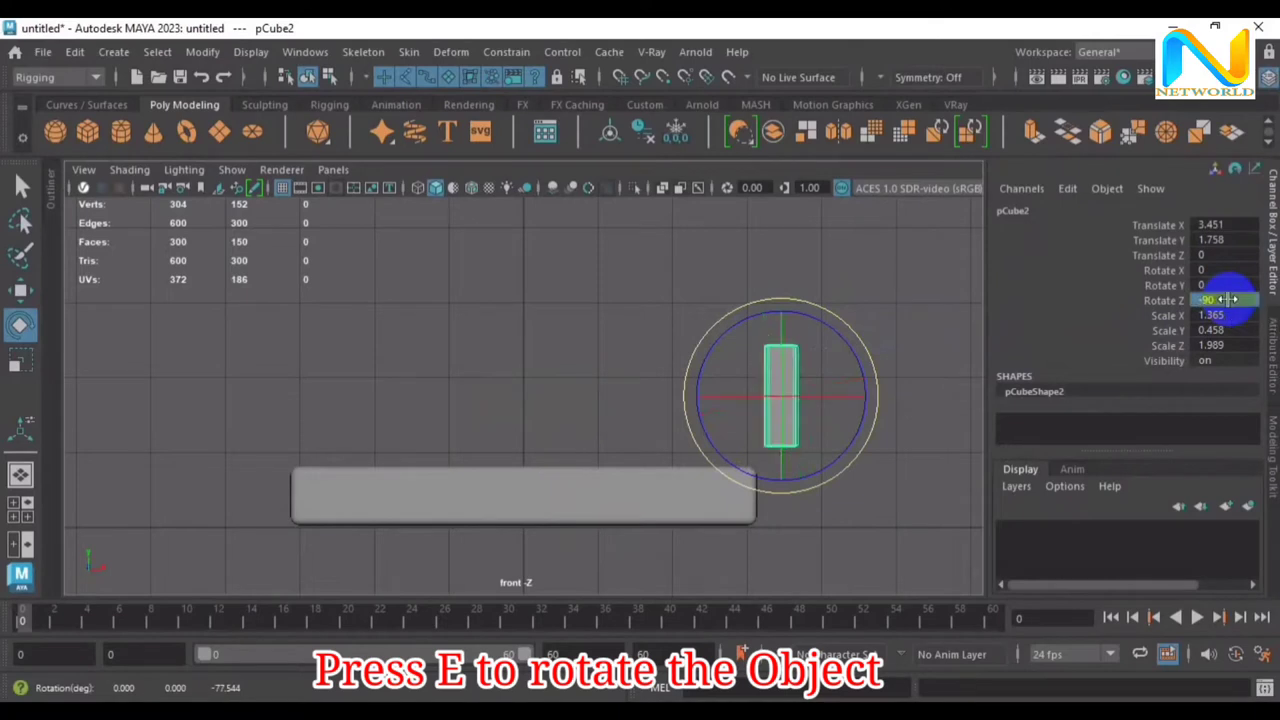
Set the upright block against the base's right end at X 3.199, Y 0.739, checking from the side
{"action": "key", "text": "w"}
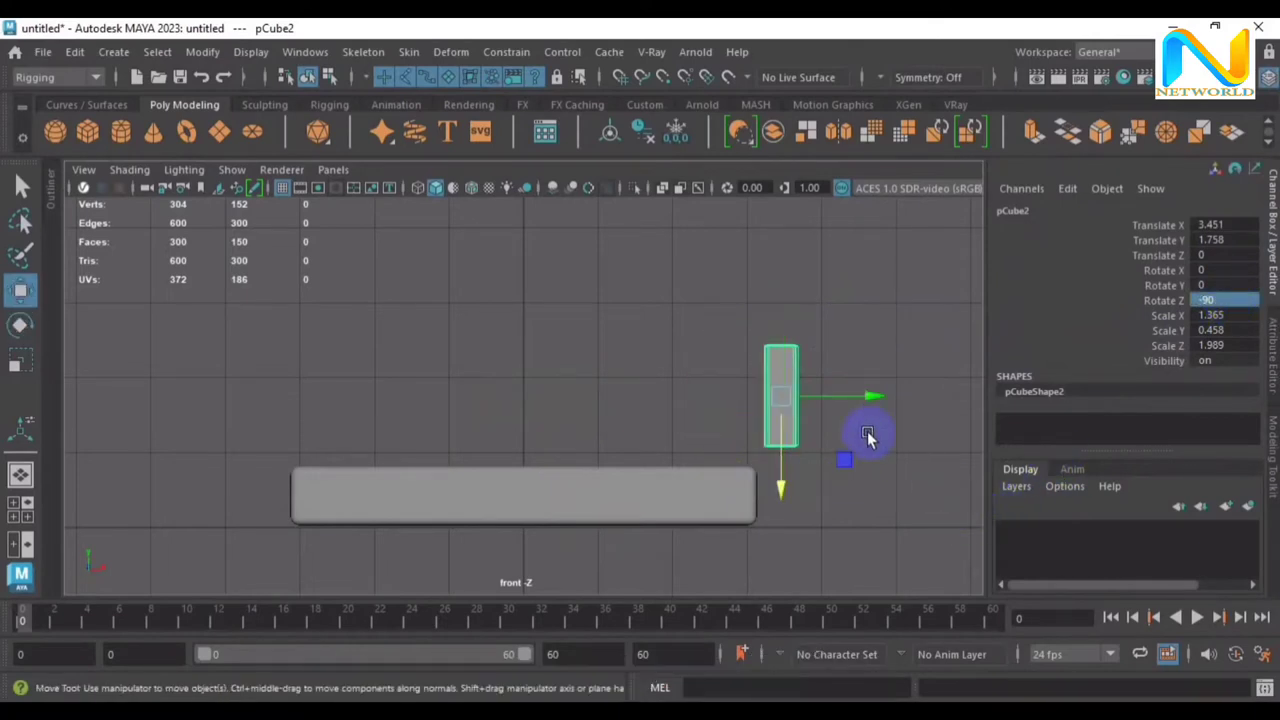
{"action": "left_click_drag", "start_coordinate": [781, 467], "coordinate": [767, 537]}
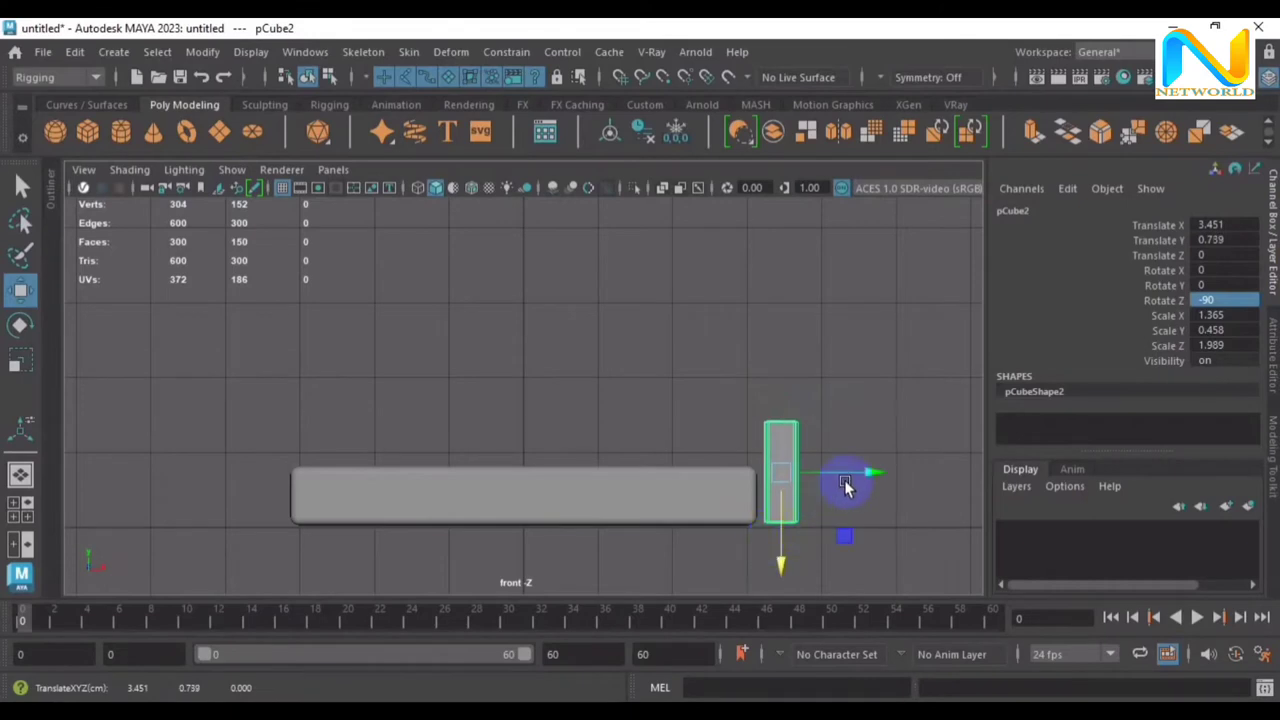
{"action": "left_click", "coordinate": [841, 480]}
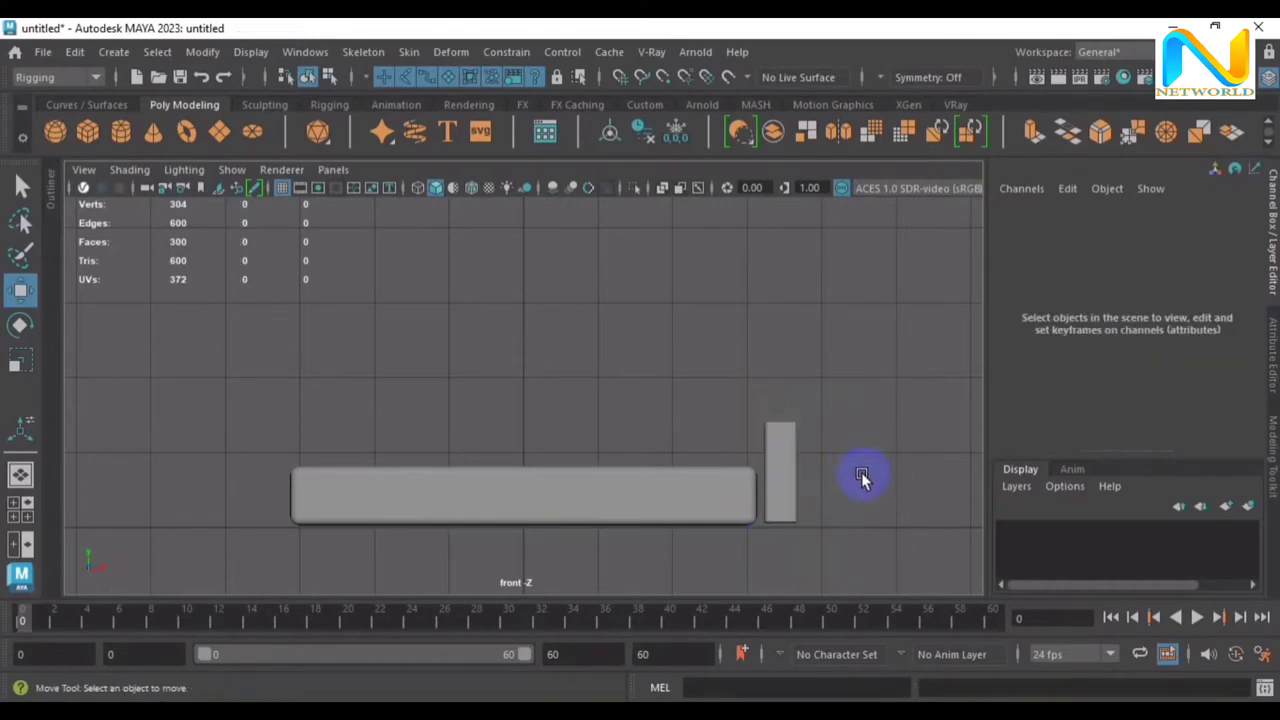
{"action": "left_click", "coordinate": [797, 499]}
{"action": "left_click_drag", "start_coordinate": [834, 472], "coordinate": [821, 472]}
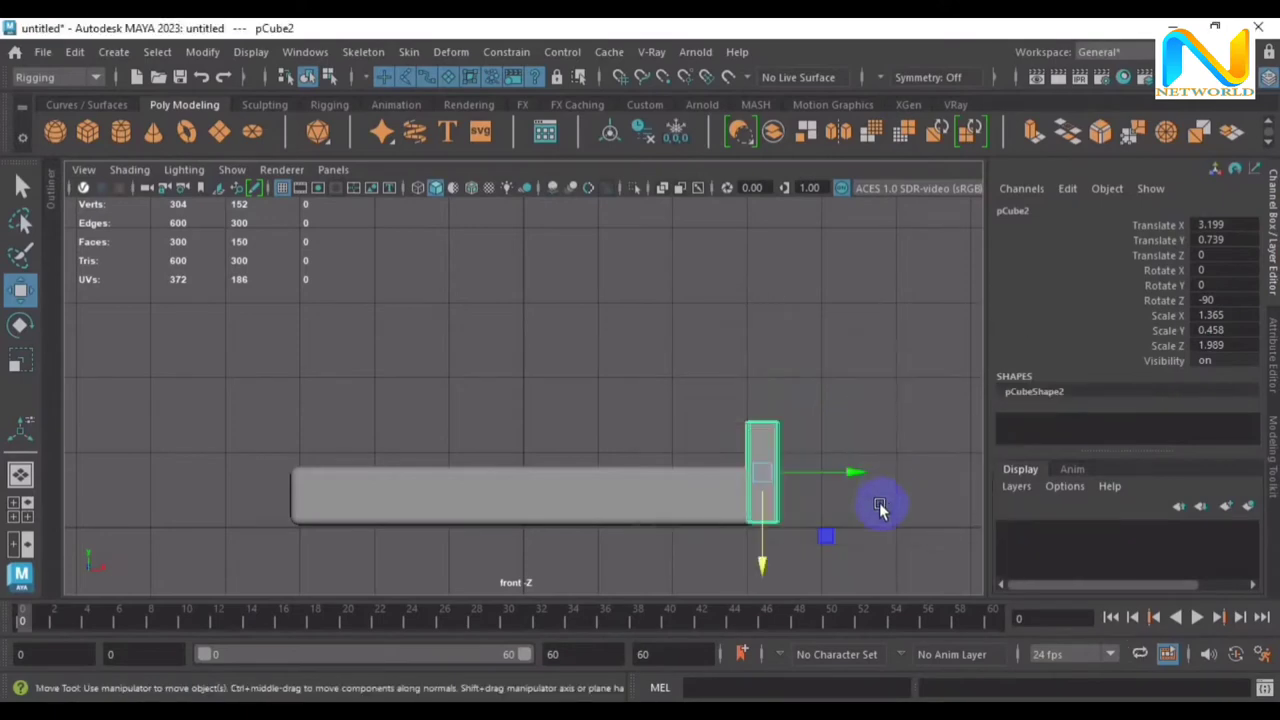
{"action": "key", "text": "space"}
{"action": "key", "text": "space"}
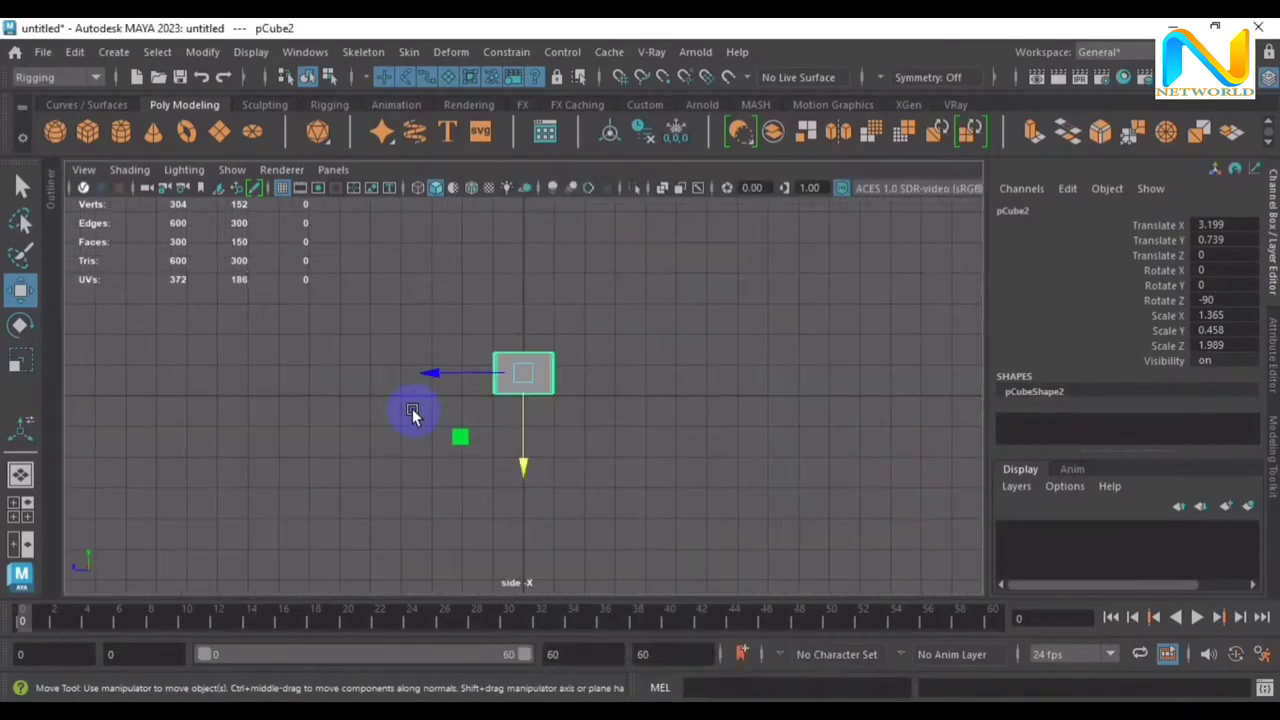
{"action": "key", "text": "space"}
{"action": "key", "text": "space"}
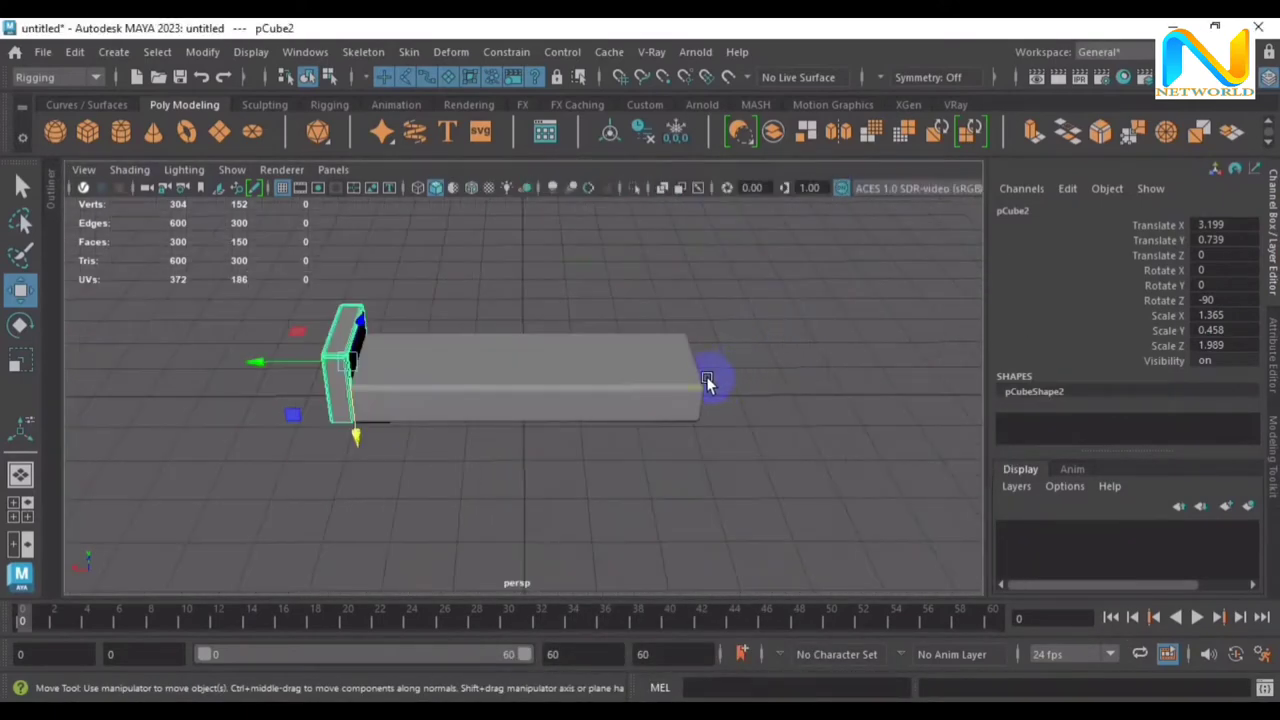
{"action": "left_click_drag", "start_coordinate": [443, 486], "coordinate": [866, 471], "text": "alt"}
Duplicate the right armrest as pCube3 and place it at the base's left end, X −3.218
{"action": "left_click", "coordinate": [730, 485]}
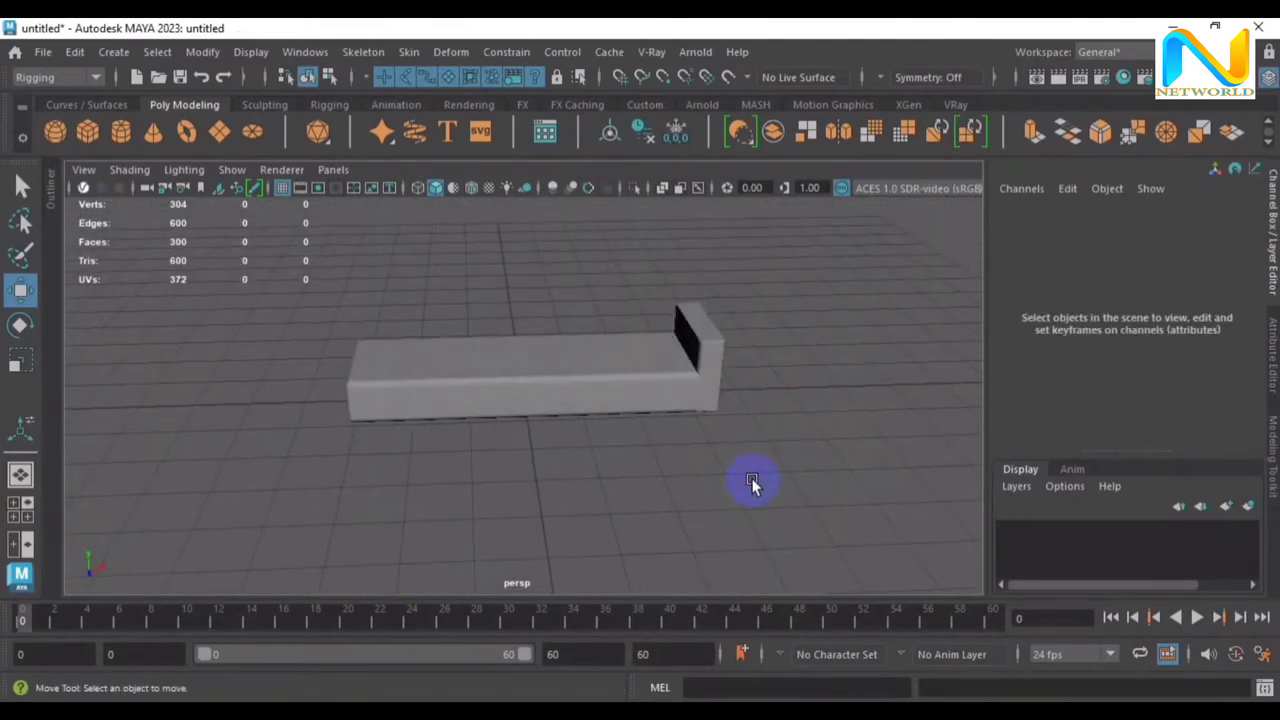
{"action": "mouse_move", "coordinate": [751, 480]}
{"action": "left_mouse_down", "text": "alt"}
{"action": "mouse_move", "coordinate": [769, 423]}
{"action": "mouse_move", "coordinate": [343, 437]}
{"action": "mouse_move", "coordinate": [737, 457]}
{"action": "mouse_move", "coordinate": [804, 445]}
{"action": "mouse_move", "coordinate": [809, 414]}
{"action": "mouse_move", "coordinate": [763, 374]}
{"action": "mouse_move", "coordinate": [640, 406]}
{"action": "mouse_move", "coordinate": [477, 393]}
{"action": "mouse_move", "coordinate": [523, 451]}
{"action": "mouse_move", "coordinate": [769, 443]}
{"action": "mouse_move", "coordinate": [711, 358]}
{"action": "left_mouse_up", "text": "alt"}
{"action": "left_click", "coordinate": [711, 358]}
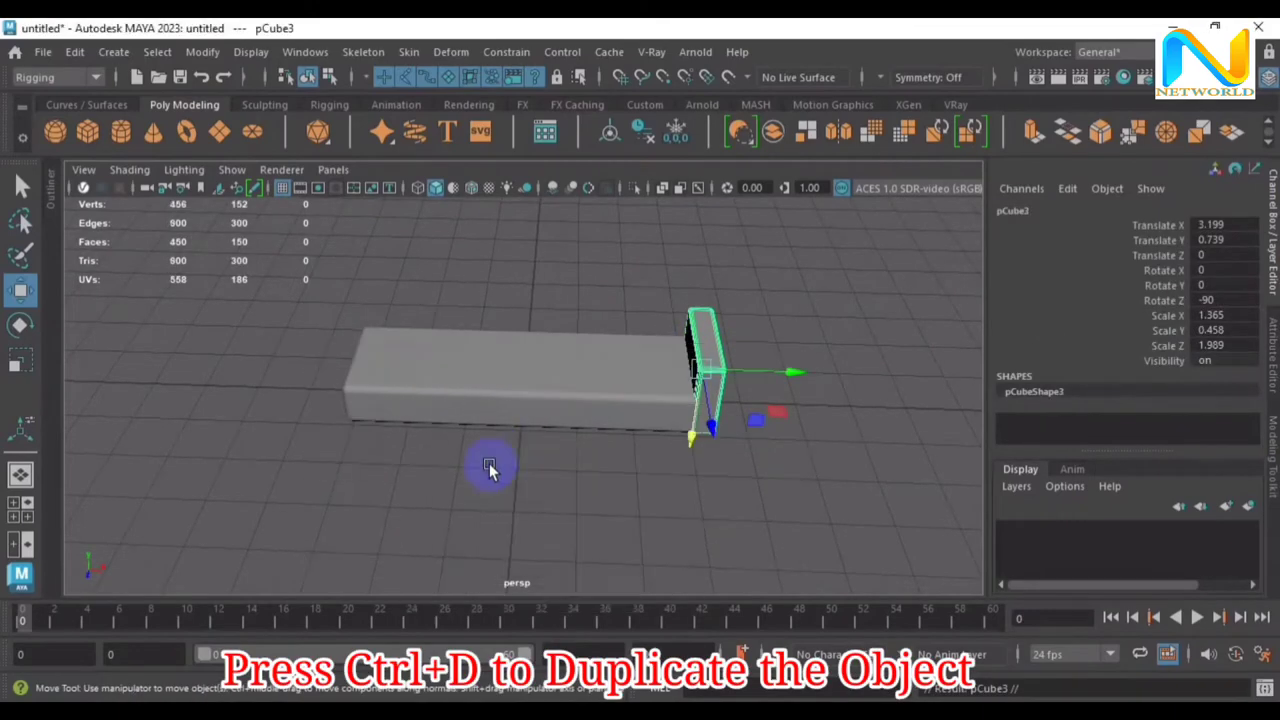
{"action": "key", "text": "space"}
{"action": "key", "text": "space"}
{"action": "mouse_move", "coordinate": [839, 472]}
{"action": "left_mouse_down"}
{"action": "mouse_move", "coordinate": [341, 444]}
{"action": "mouse_move", "coordinate": [360, 440]}
{"action": "left_mouse_up"}
{"action": "key", "text": "space"}
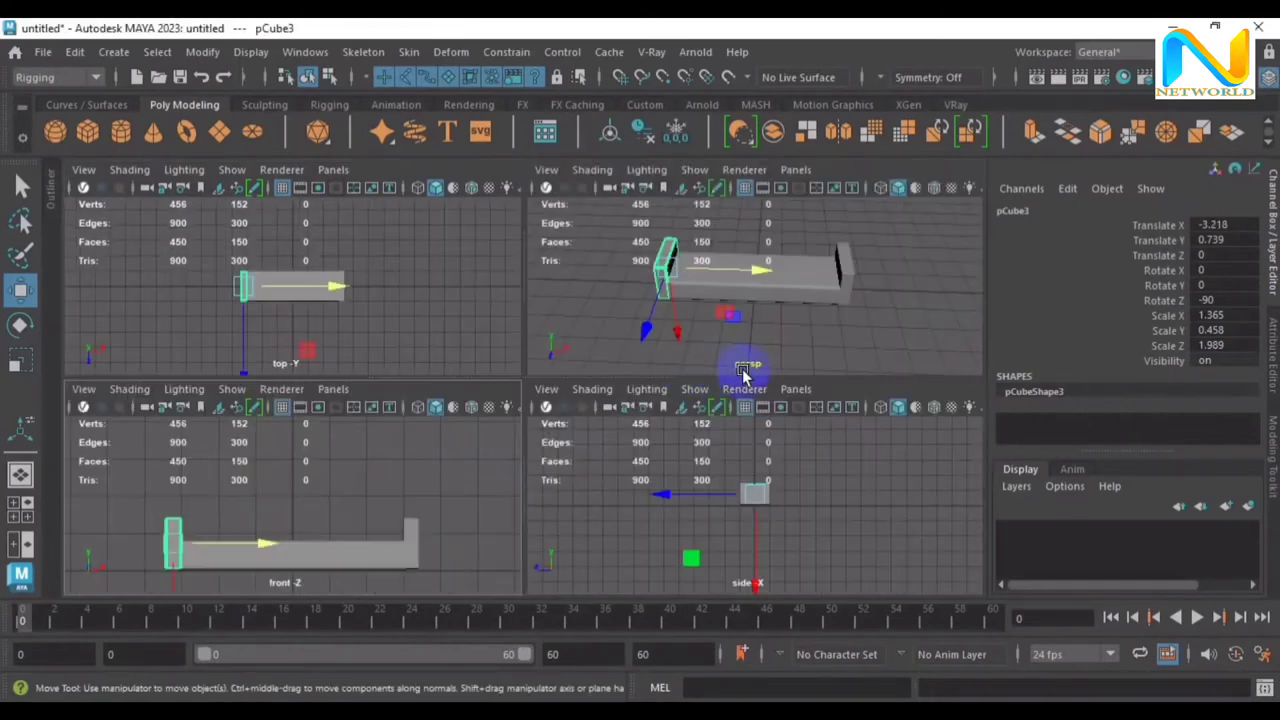
{"action": "key", "text": "space"}
{"action": "left_click", "coordinate": [771, 428]}
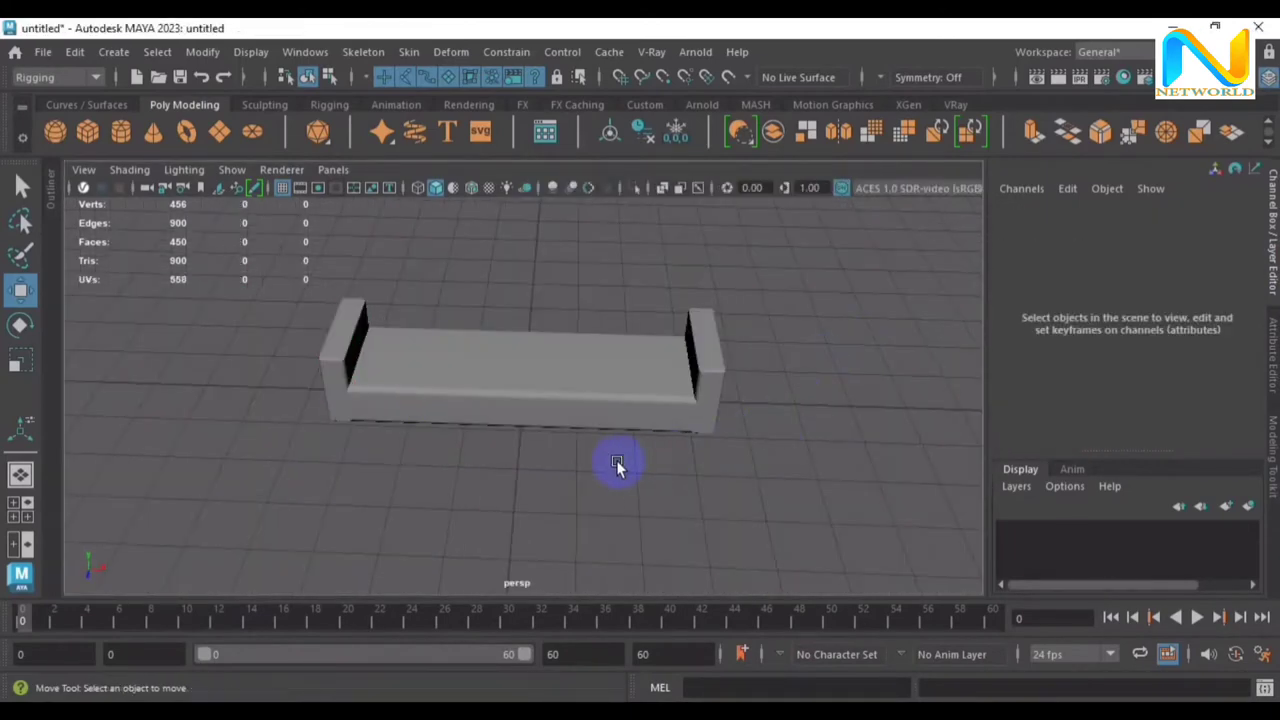
{"action": "mouse_move", "coordinate": [583, 474]}
{"action": "left_mouse_down", "text": "alt"}
{"action": "mouse_move", "coordinate": [731, 423]}
{"action": "mouse_move", "coordinate": [866, 446]}
{"action": "mouse_move", "coordinate": [627, 458]}
{"action": "mouse_move", "coordinate": [203, 449]}
{"action": "mouse_move", "coordinate": [651, 456]}
{"action": "mouse_move", "coordinate": [614, 423]}
{"action": "mouse_move", "coordinate": [414, 443]}
{"action": "mouse_move", "coordinate": [480, 463]}
{"action": "mouse_move", "coordinate": [623, 457]}
{"action": "mouse_move", "coordinate": [606, 463]}
{"action": "mouse_move", "coordinate": [317, 357]}
{"action": "left_mouse_up", "text": "alt"}
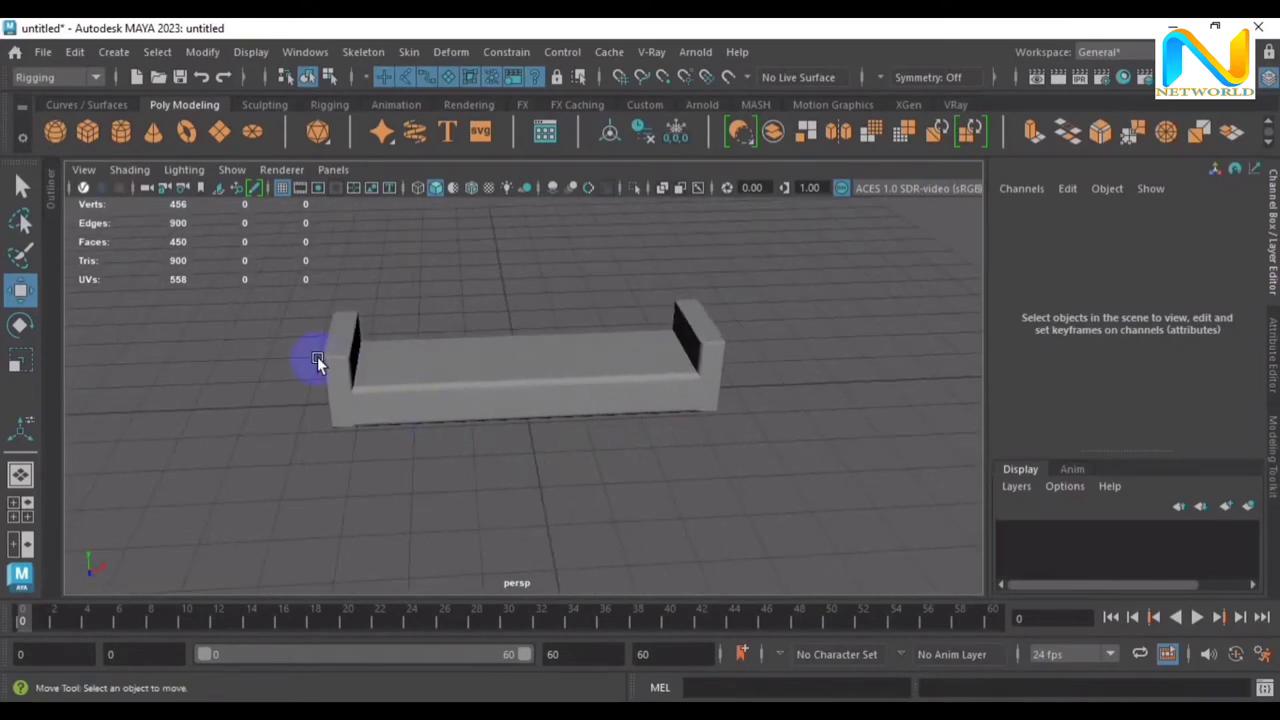
Duplicate the left armrest as pCube4 and raise it above the base at X −1.582, Y 1.494
{"action": "left_click", "coordinate": [317, 357]}
{"action": "left_click_drag", "start_coordinate": [366, 449], "coordinate": [365, 453], "text": "alt"}
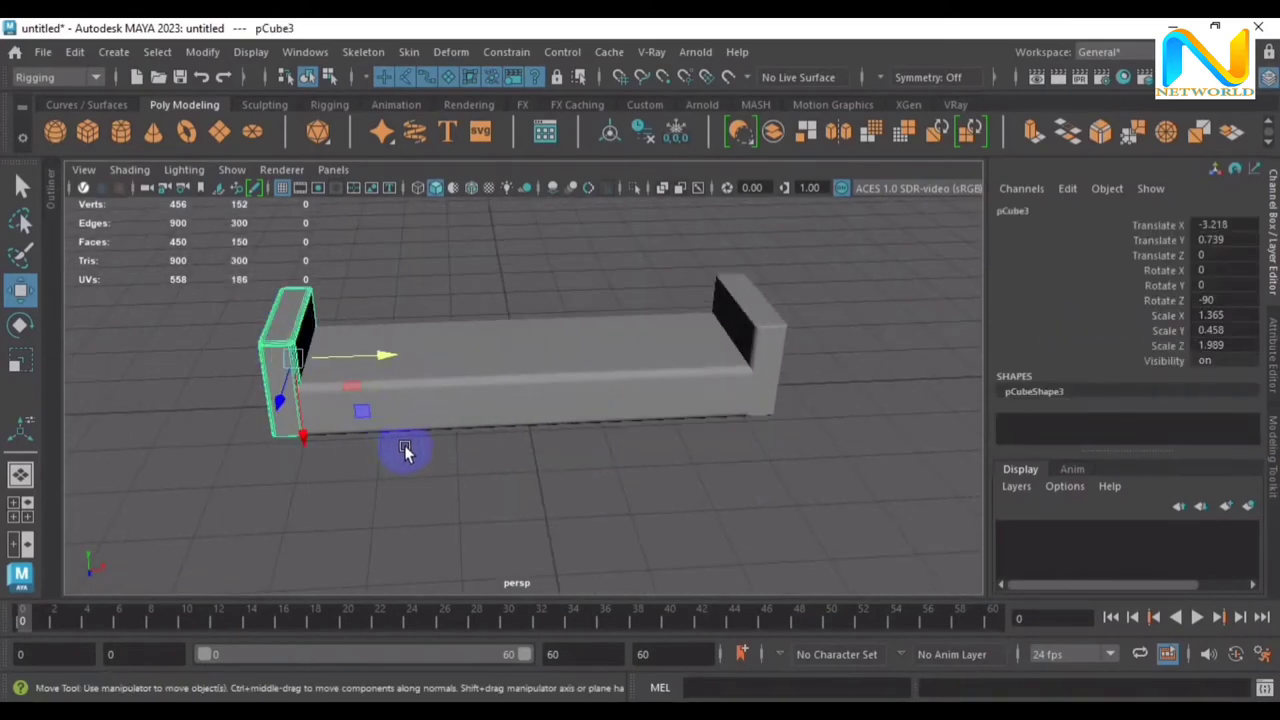
{"action": "key", "text": "space"}
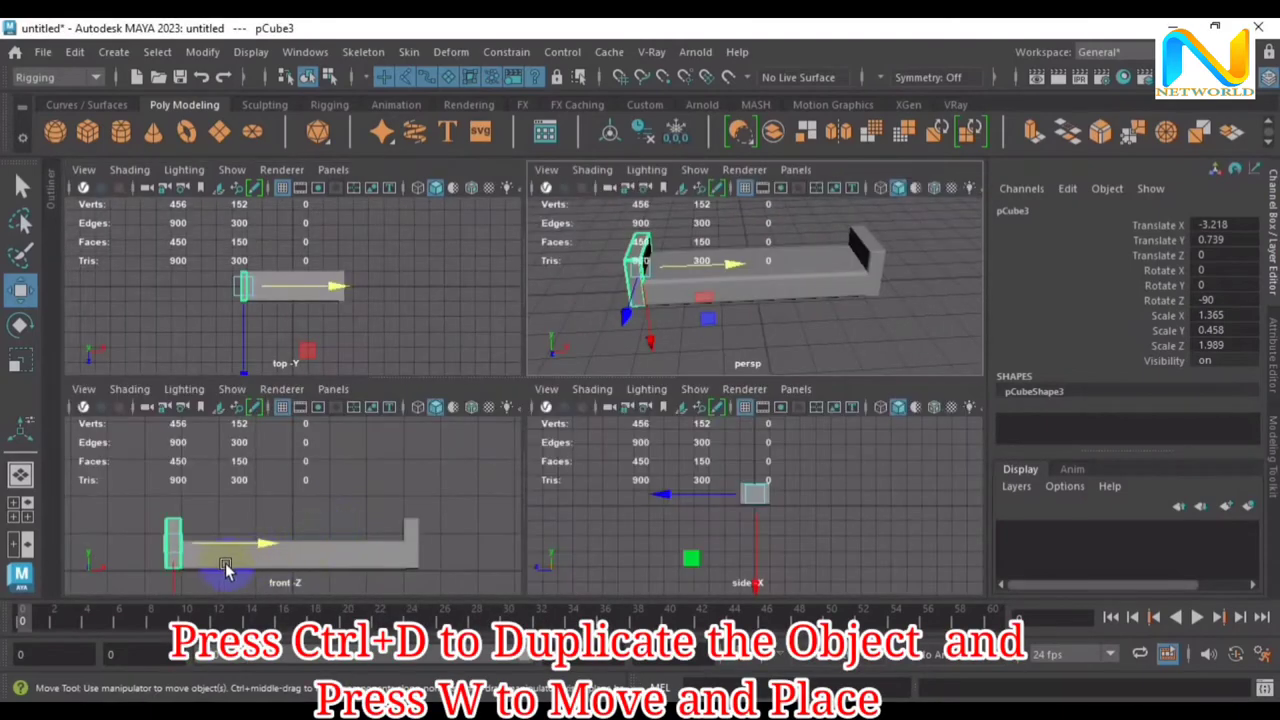
{"action": "key", "text": "space"}
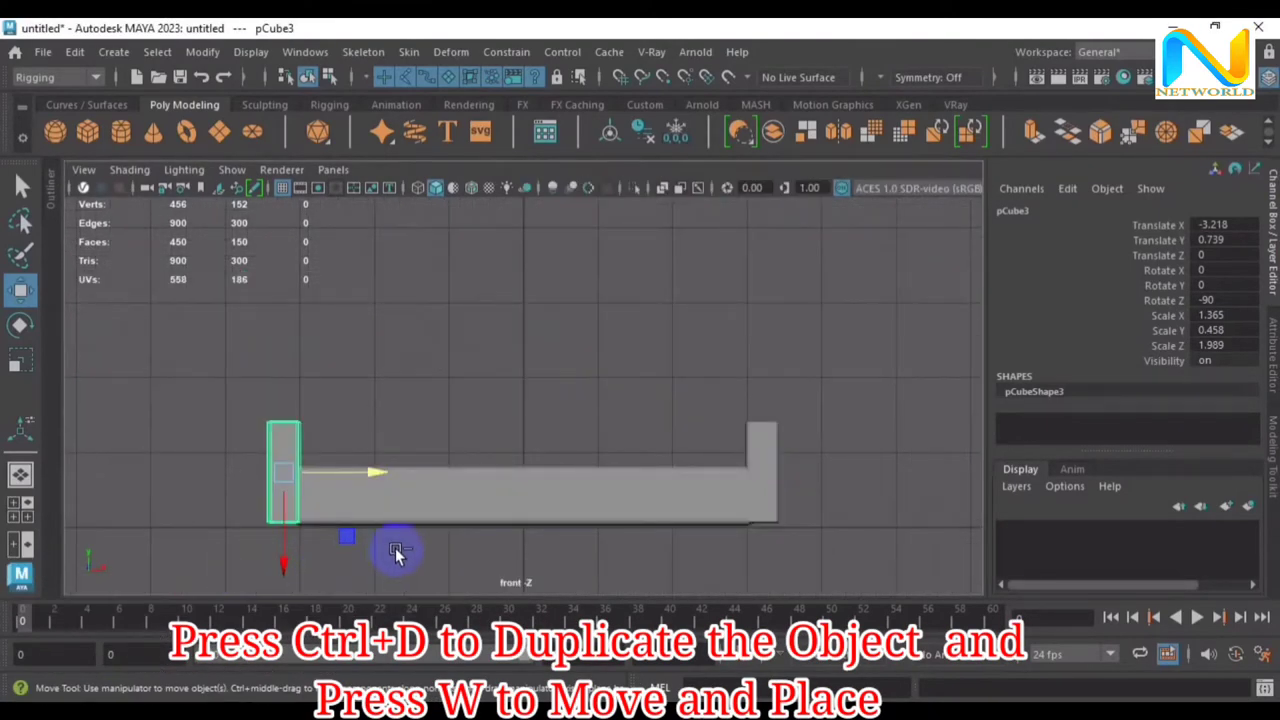
{"action": "key", "text": "ctrl+d"}
{"action": "left_click_drag", "start_coordinate": [363, 468], "coordinate": [476, 468]}
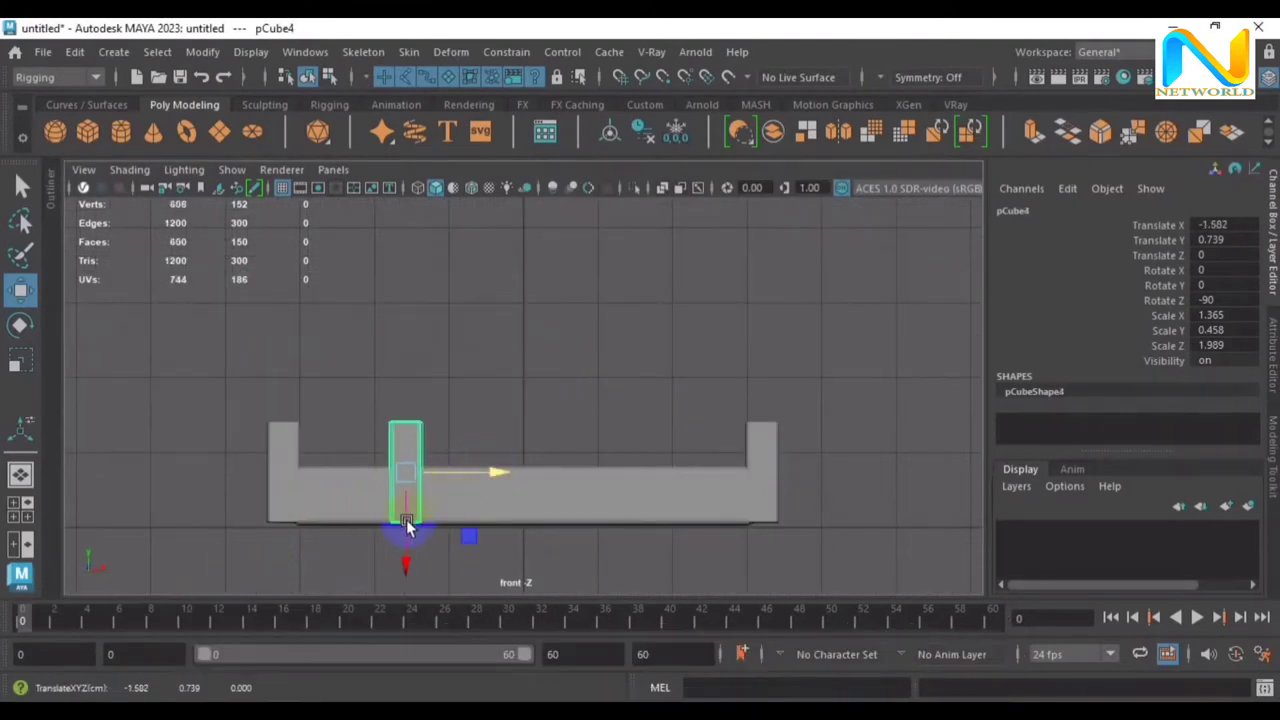
{"action": "left_click_drag", "start_coordinate": [405, 548], "coordinate": [393, 490]}
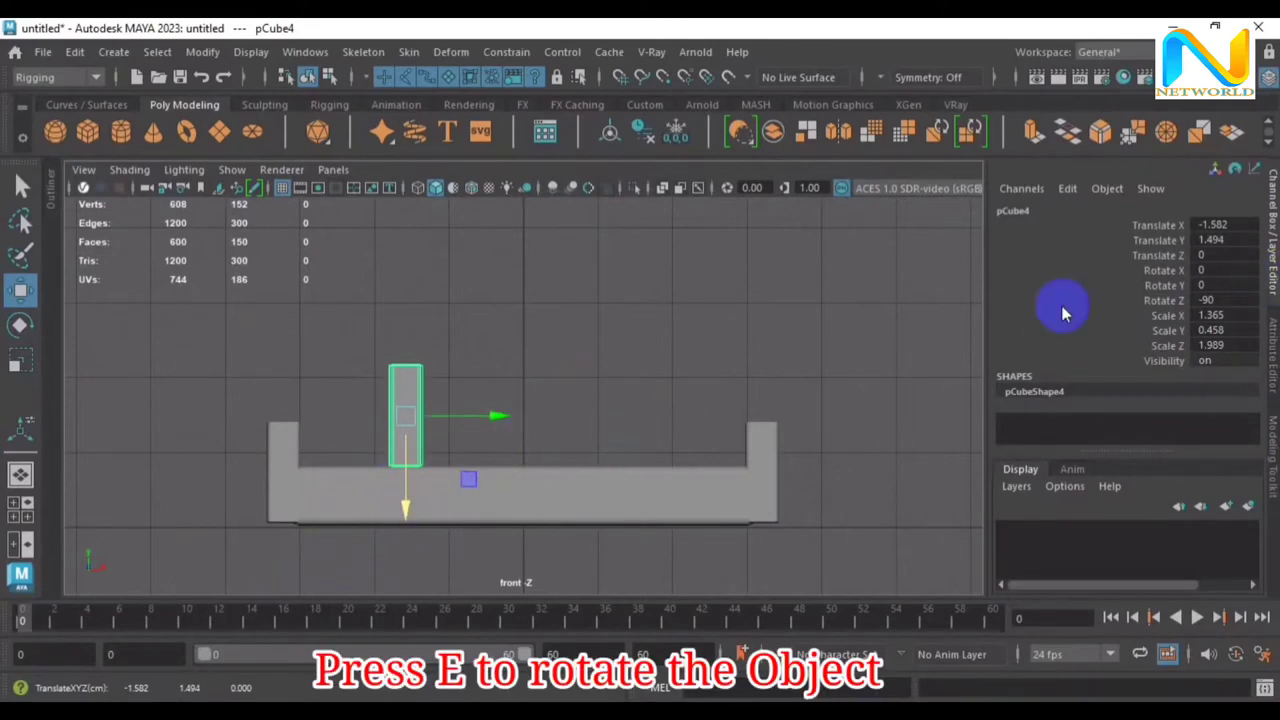
Set pCube4's Rotate X to 90 and reselect the block with the Move tool
{"action": "key", "text": "e"}
{"action": "left_click_drag", "start_coordinate": [453, 415], "coordinate": [334, 428]}
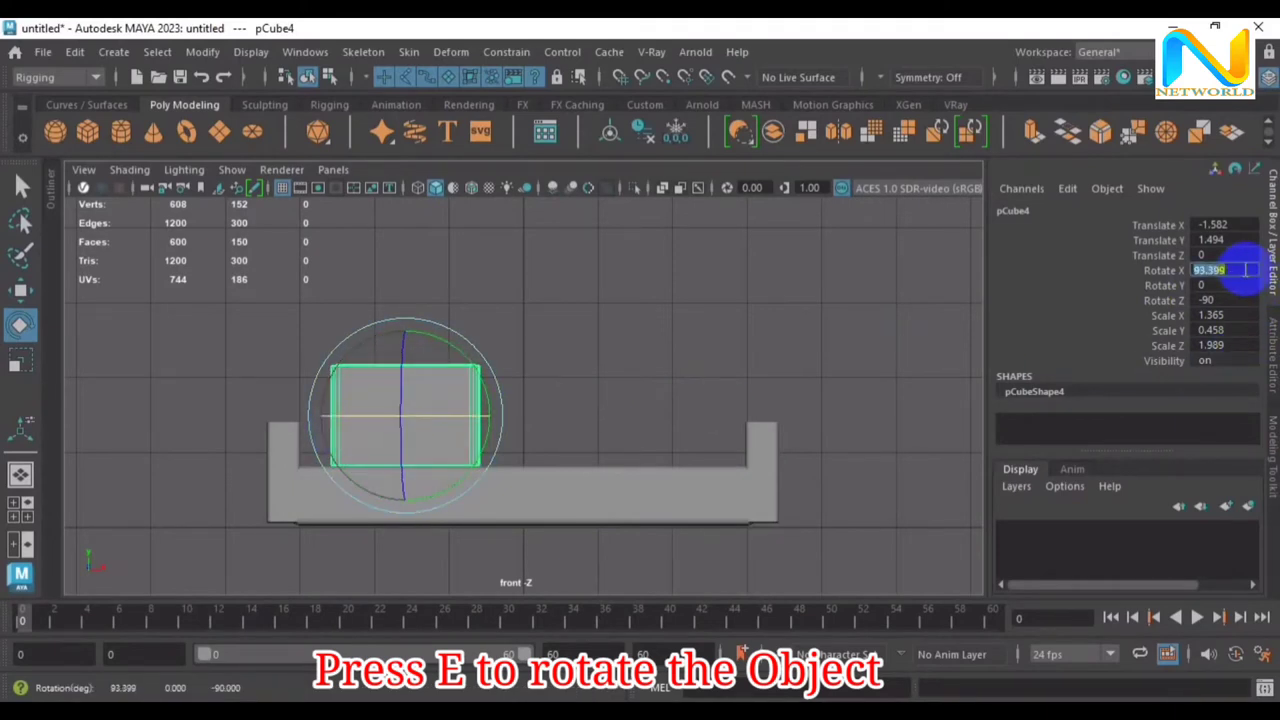
{"action": "type", "text": "90"}
{"action": "key", "text": "Return"}
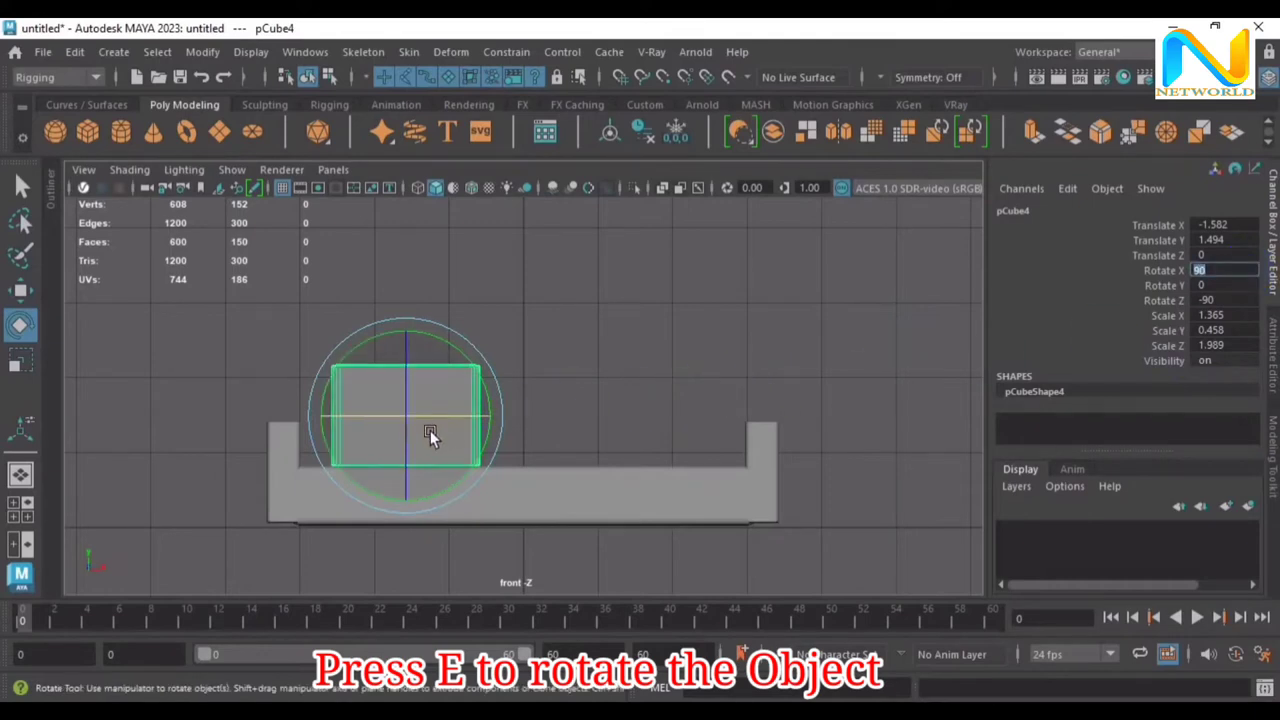
{"action": "type", "text": "w"}
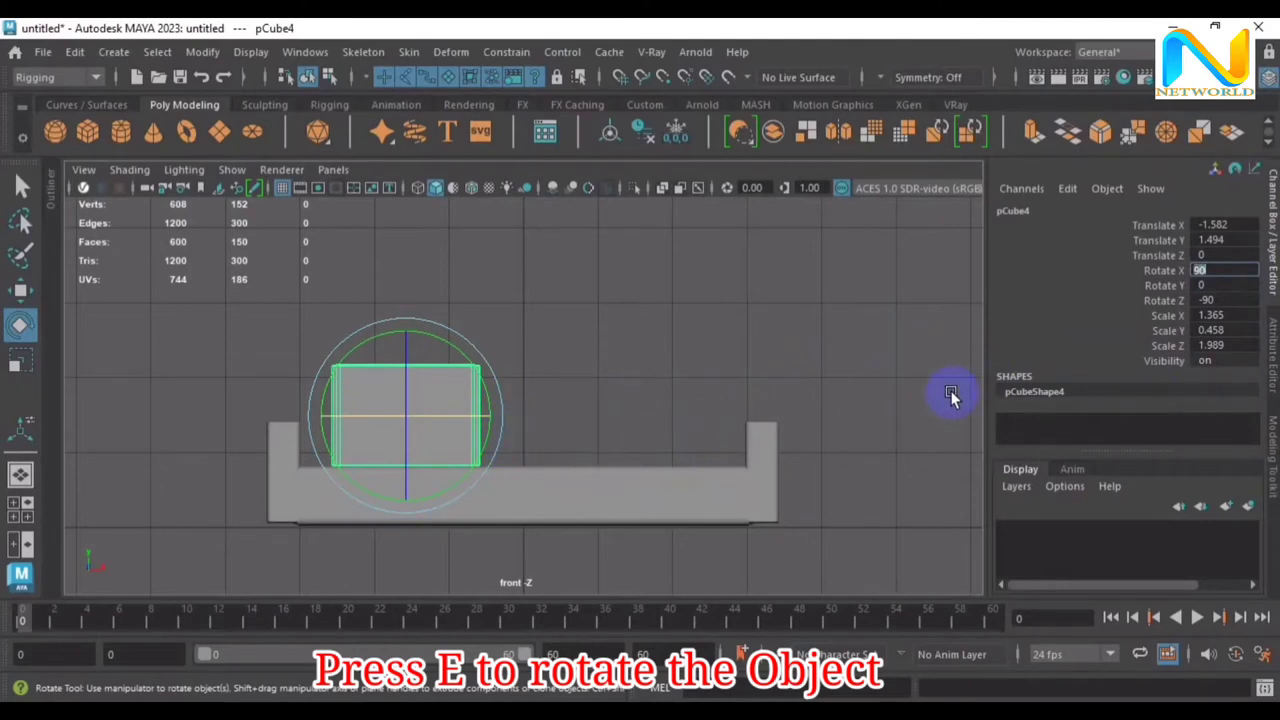
{"action": "left_click", "coordinate": [579, 405]}
{"action": "left_click", "coordinate": [432, 422]}
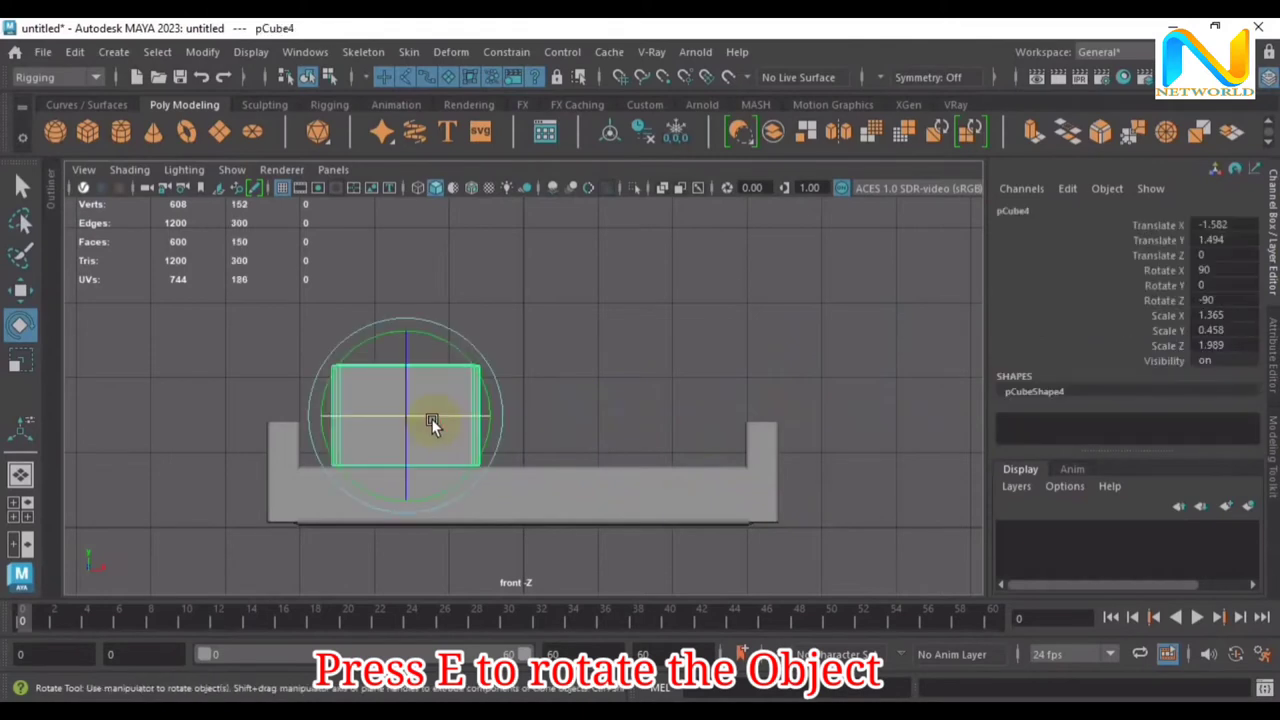
Slide pCube4 left along X, checking its position in the perspective view
{"action": "key", "text": "w"}
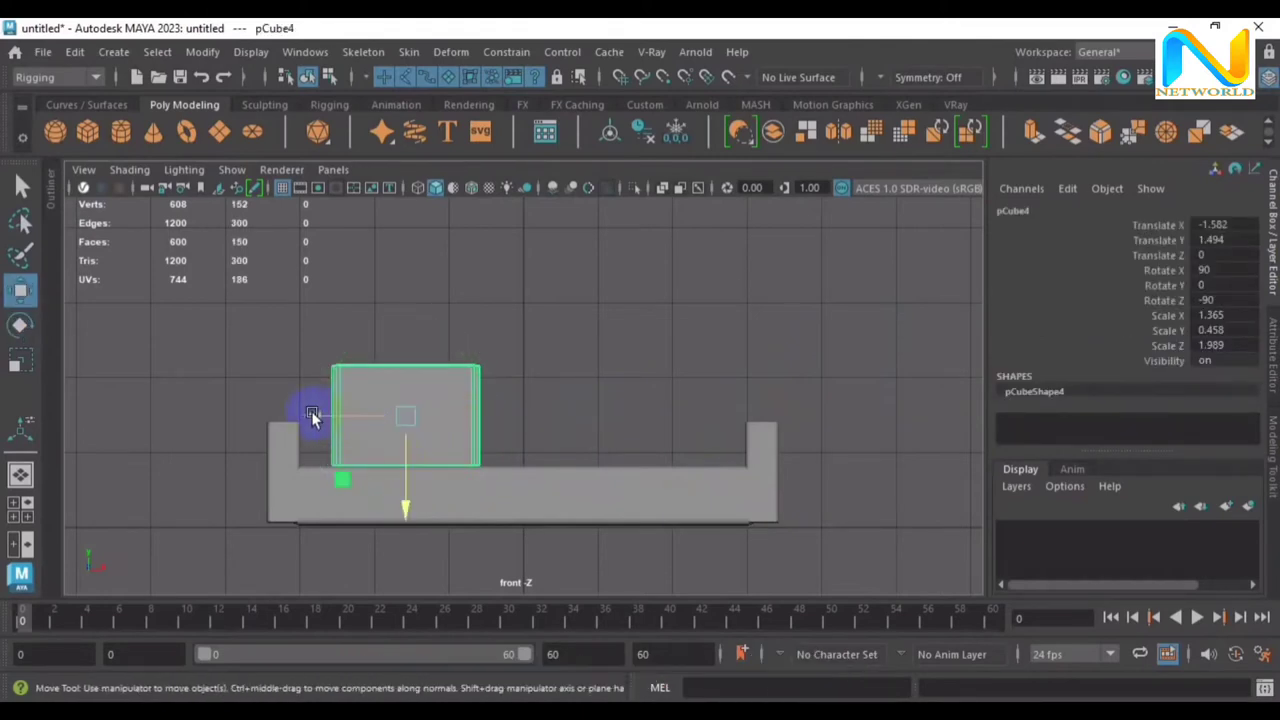
{"action": "left_click_drag", "start_coordinate": [309, 410], "coordinate": [270, 406]}
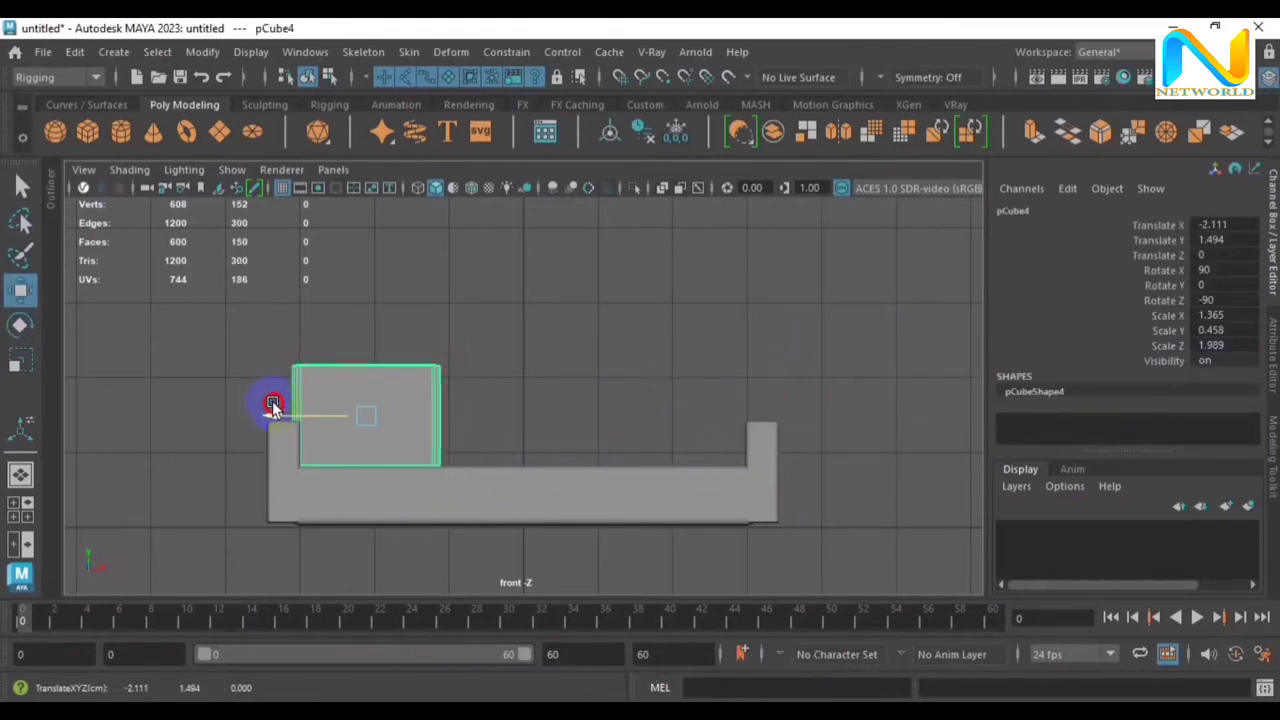
{"action": "key", "text": "space"}
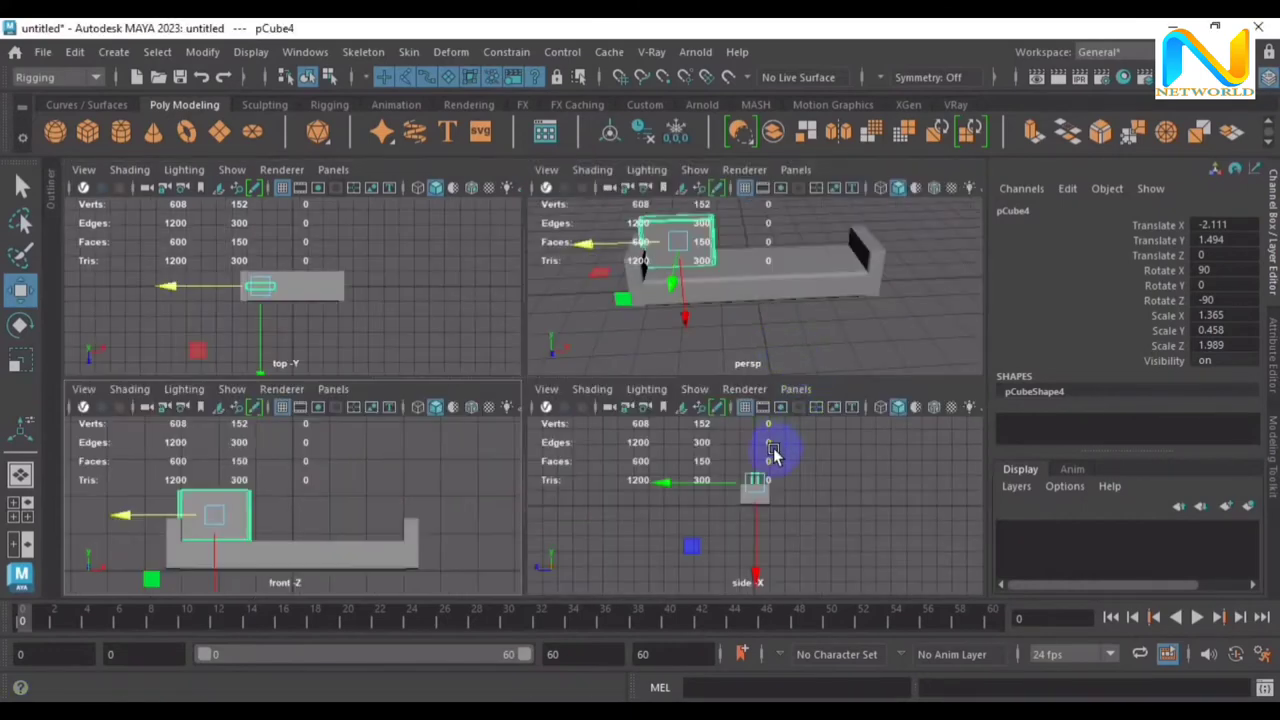
{"action": "key", "text": "space"}
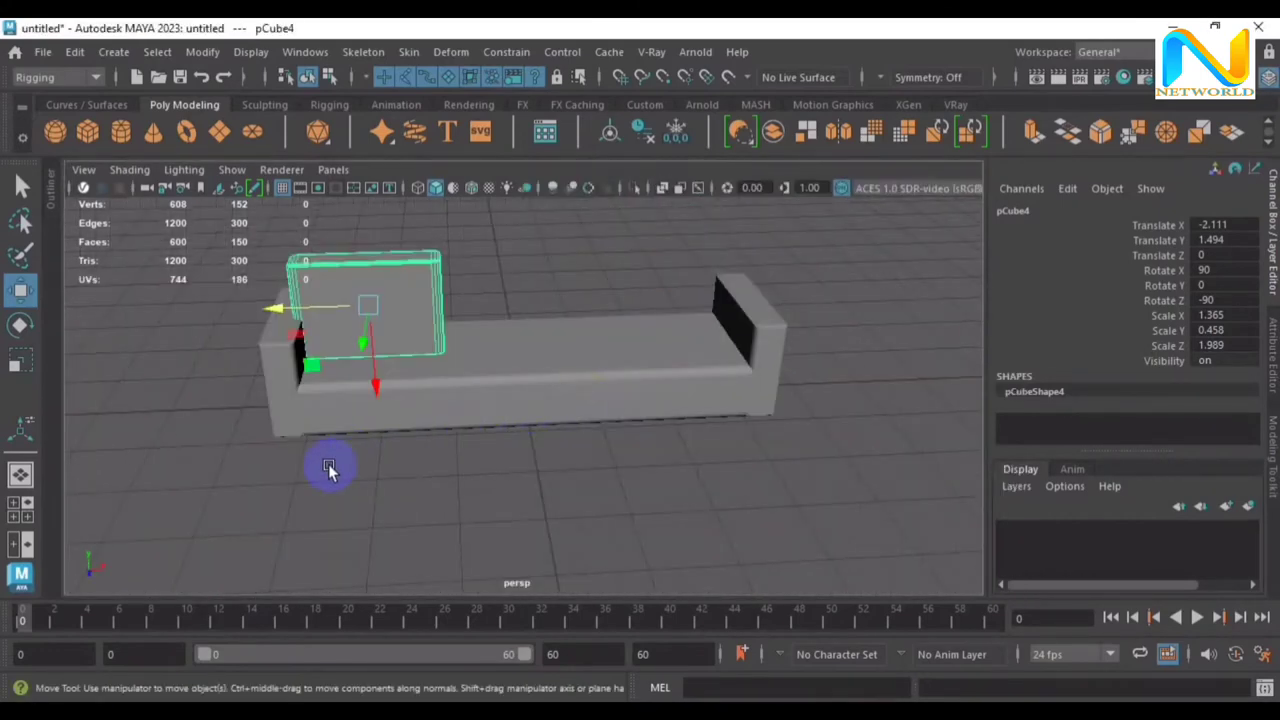
{"action": "left_click_drag", "start_coordinate": [320, 471], "coordinate": [560, 514], "text": "alt"}
{"action": "mouse_move", "coordinate": [623, 436]}
{"action": "left_mouse_down"}
{"action": "mouse_move", "coordinate": [636, 418]}
{"action": "mouse_move", "coordinate": [537, 420]}
{"action": "left_mouse_up"}
Lower pCube4 onto the seat and shift it back, ending at Y 0.722, Z −1.121
{"action": "key", "text": "space"}
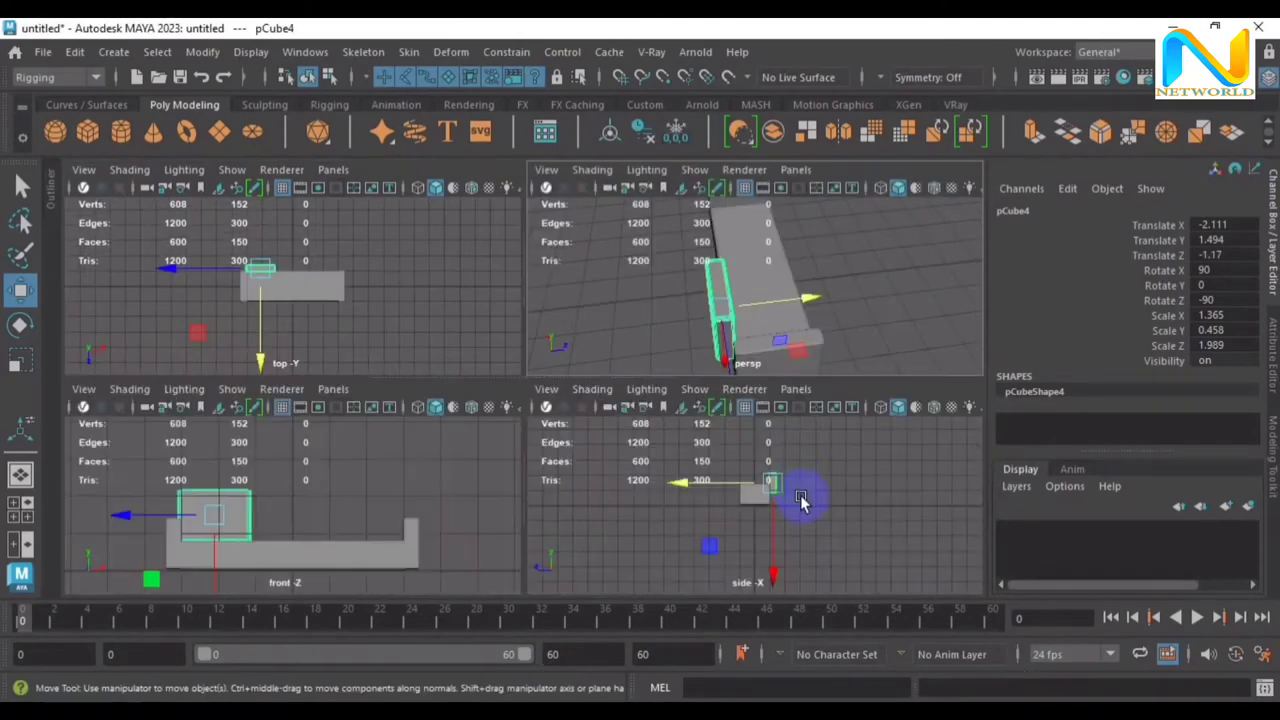
{"action": "key", "text": "space"}
{"action": "scroll", "coordinate": [516, 404], "scroll_direction": "up", "scroll_amount": 2}
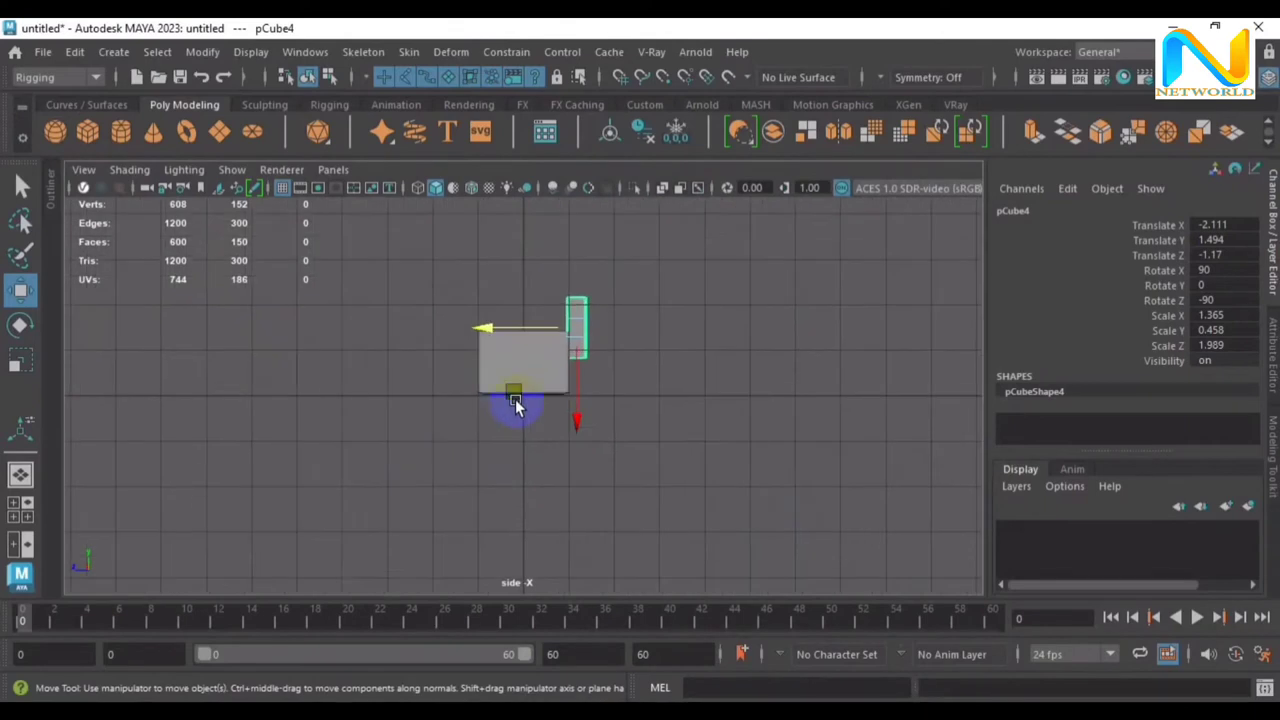
{"action": "left_click_drag", "start_coordinate": [577, 375], "coordinate": [579, 399]}
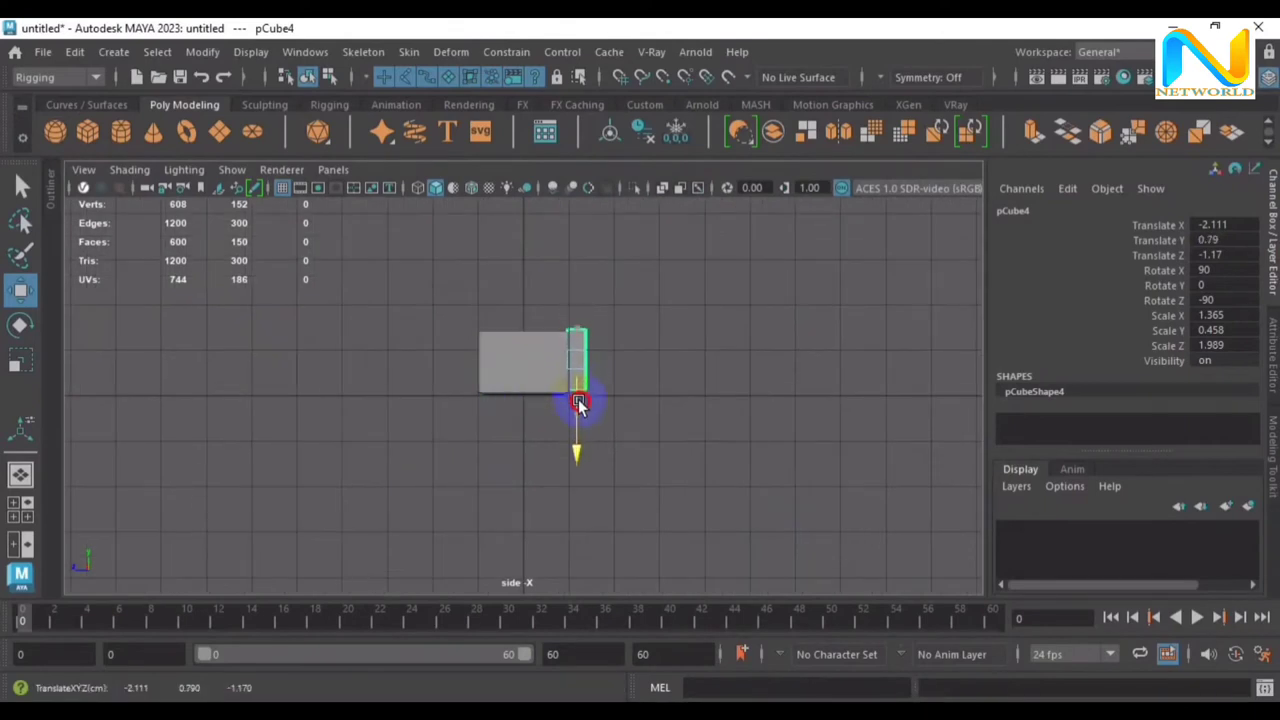
{"action": "scroll", "coordinate": [495, 429], "scroll_direction": "up", "scroll_amount": 2}
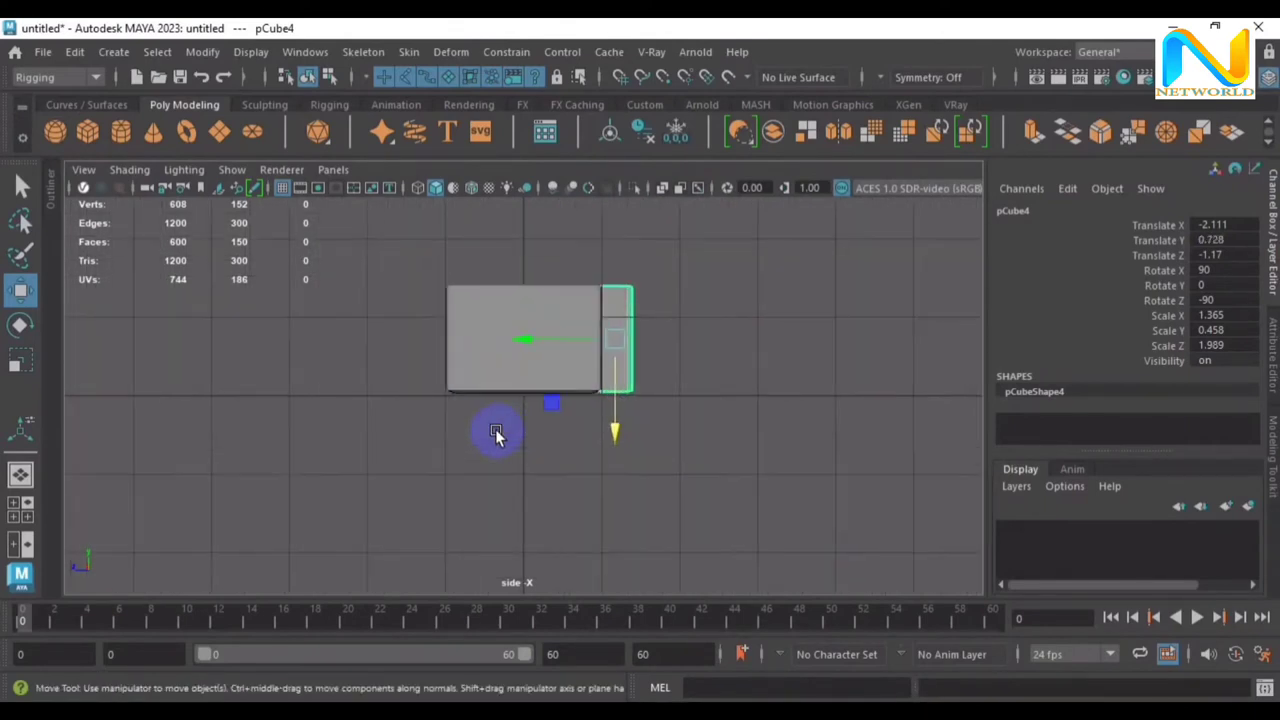
{"action": "scroll", "coordinate": [495, 429], "scroll_direction": "up", "scroll_amount": 2}
{"action": "scroll", "coordinate": [643, 423], "scroll_direction": "up", "scroll_amount": 2}
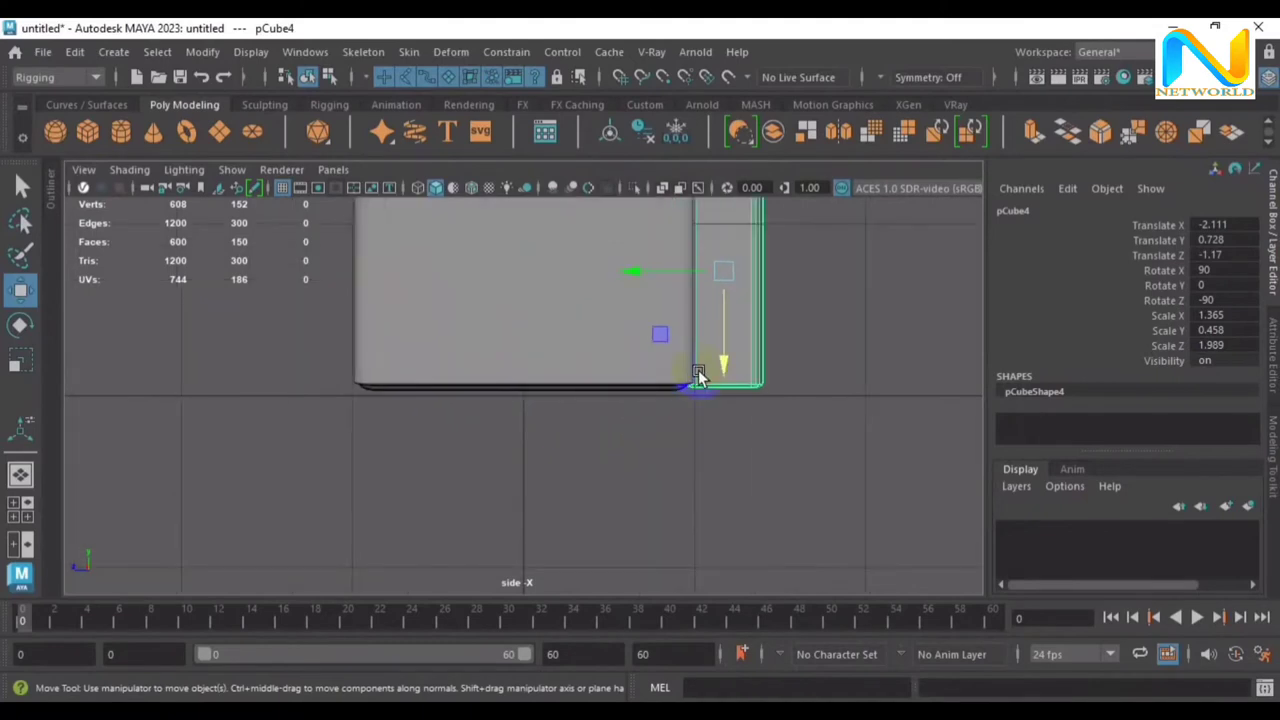
{"action": "left_click", "coordinate": [727, 332]}
{"action": "left_click_drag", "start_coordinate": [727, 332], "coordinate": [729, 337]}
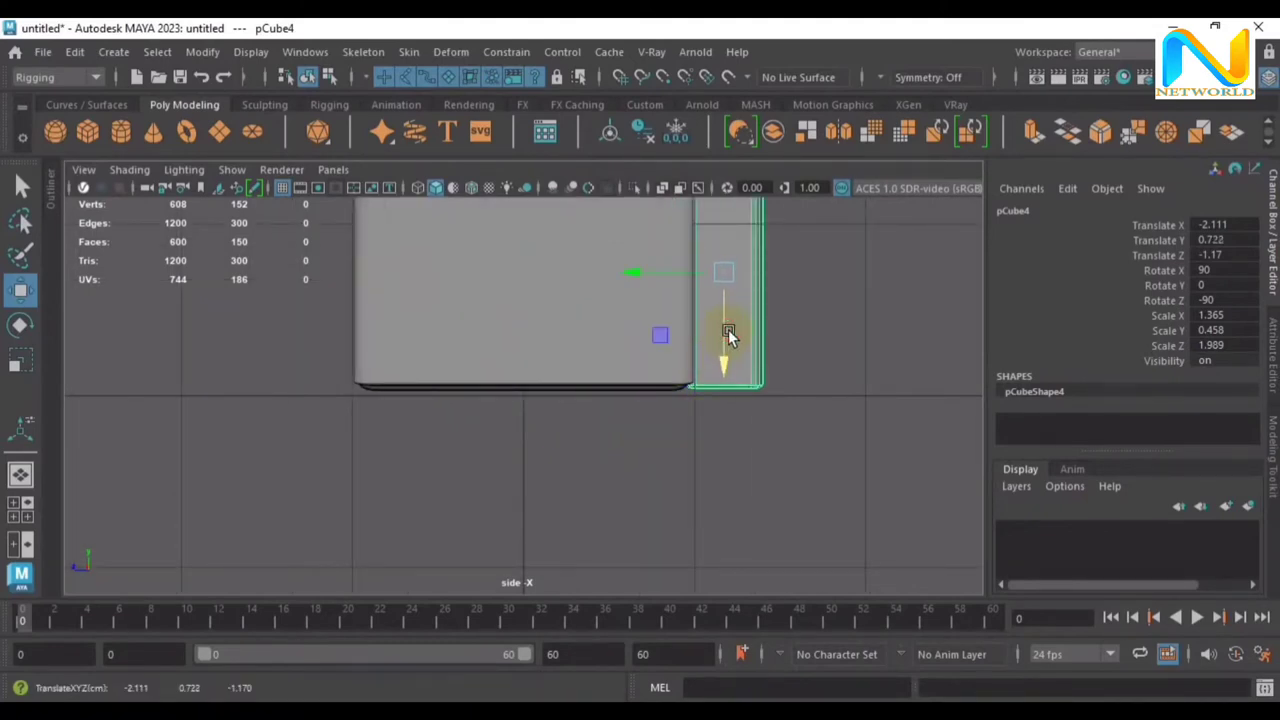
{"action": "left_click_drag", "start_coordinate": [637, 273], "coordinate": [626, 271]}
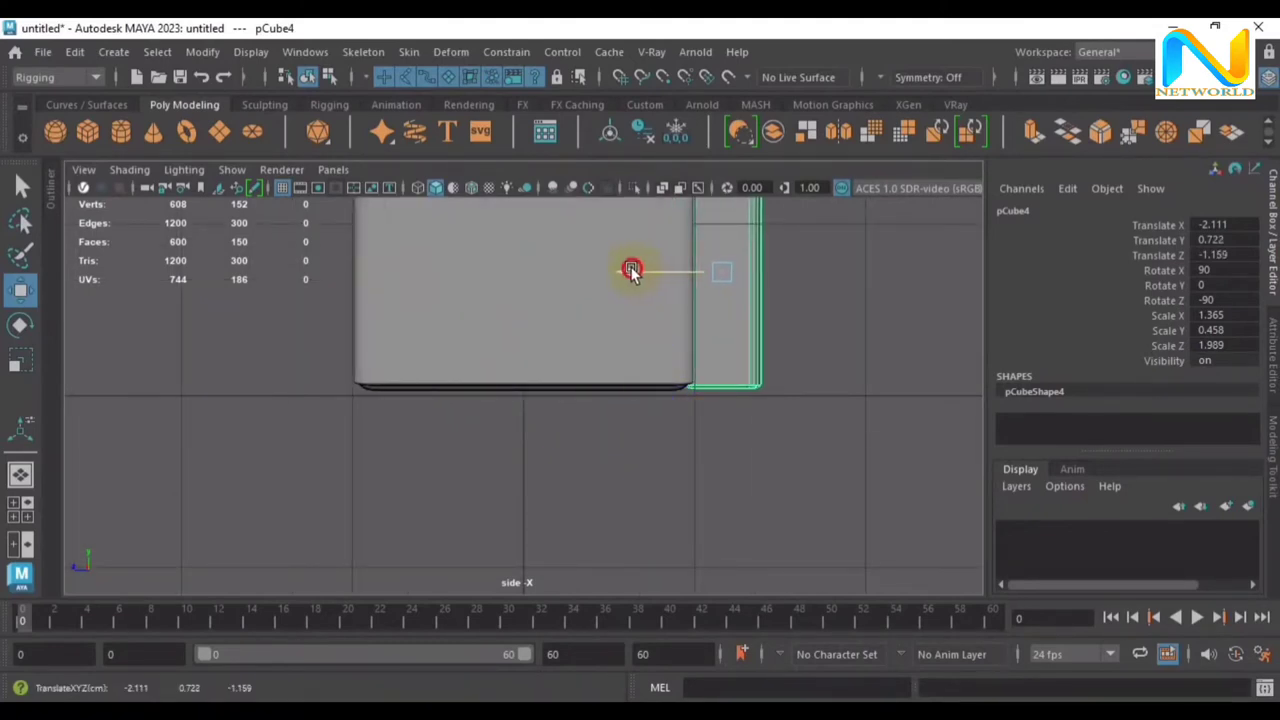
{"action": "key", "text": "space"}
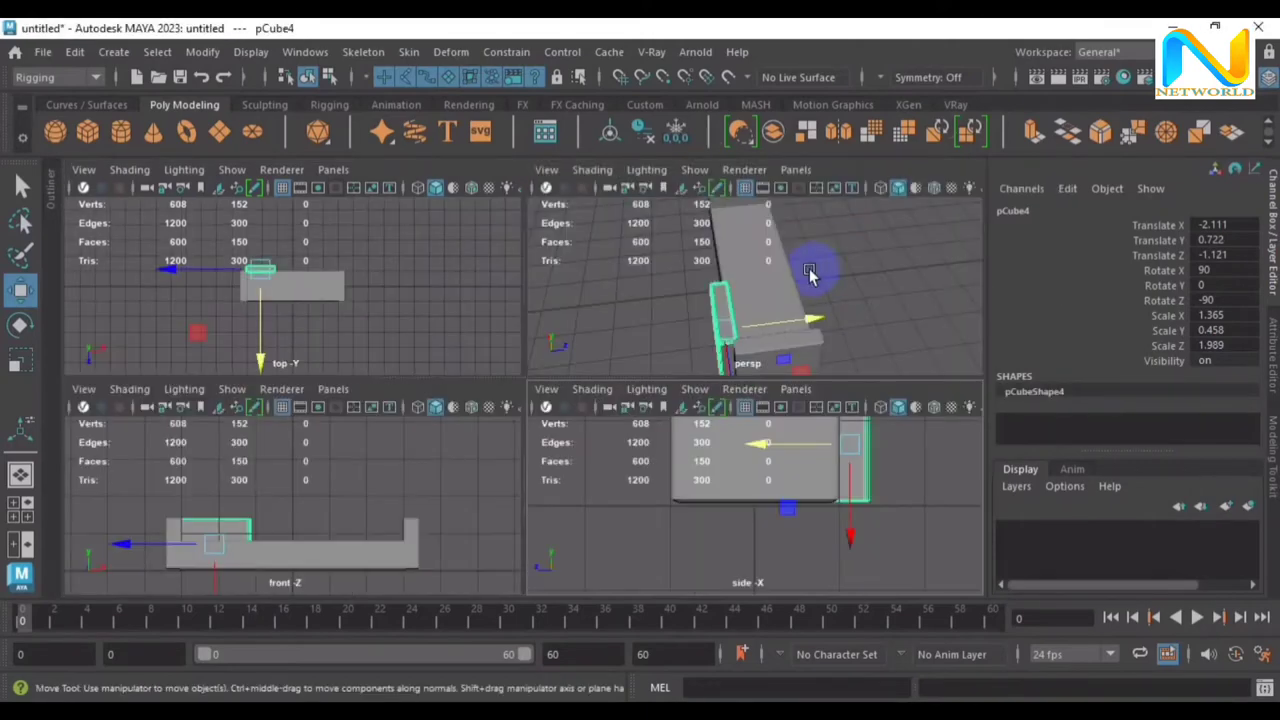
{"action": "key", "text": "space"}
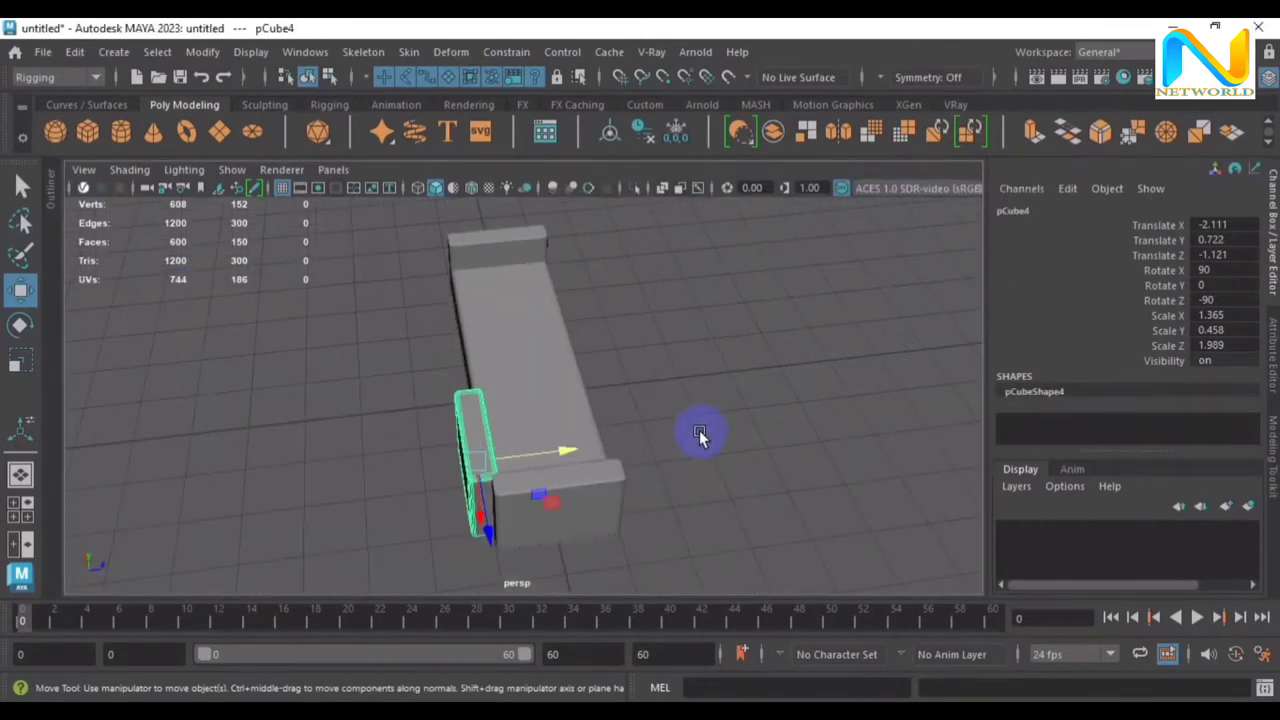
{"action": "middle_click_drag", "start_coordinate": [699, 430], "coordinate": [715, 437]}
{"action": "key", "text": "space"}
Turn on X-Ray shading and slide pCube4 to the sofa's left end at X -2.492
{"action": "left_click", "coordinate": [138, 173]}
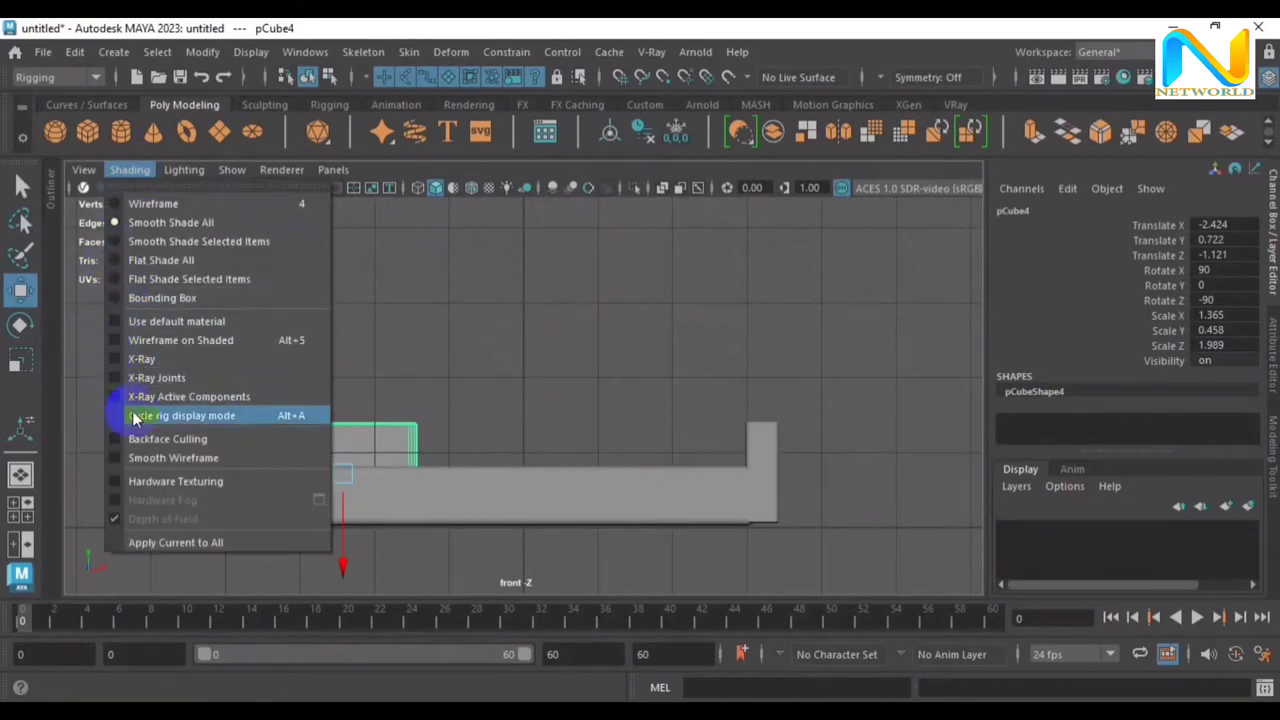
{"action": "left_click", "coordinate": [117, 362]}
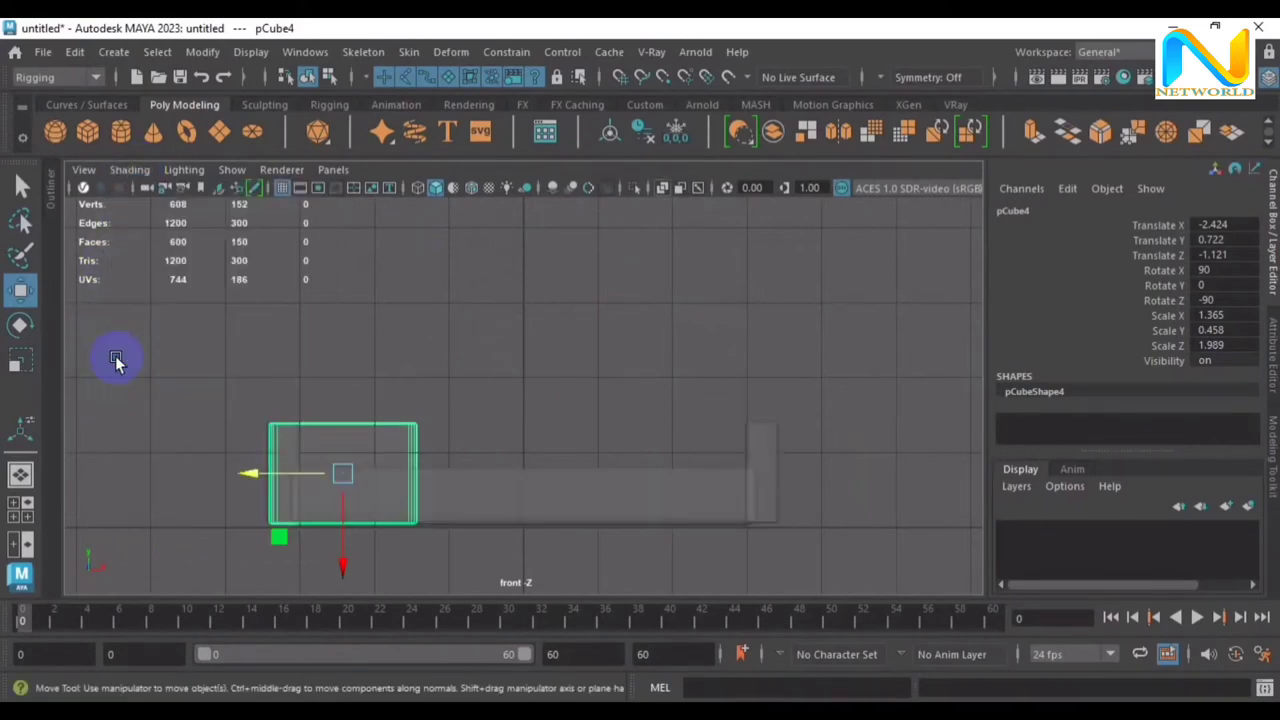
{"action": "scroll", "coordinate": [319, 529], "scroll_direction": "up", "scroll_amount": 1}
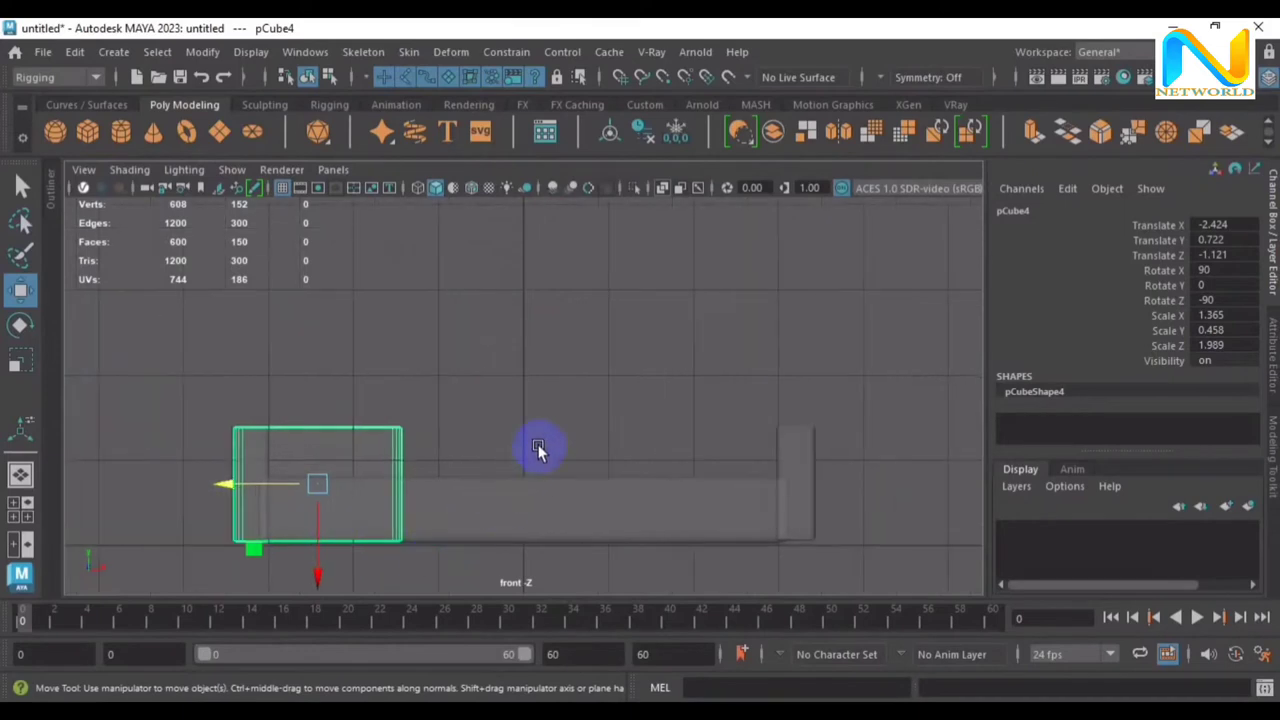
{"action": "middle_click_drag", "start_coordinate": [571, 414], "coordinate": [628, 328], "text": "alt"}
{"action": "scroll", "coordinate": [200, 486], "scroll_direction": "up", "scroll_amount": 2}
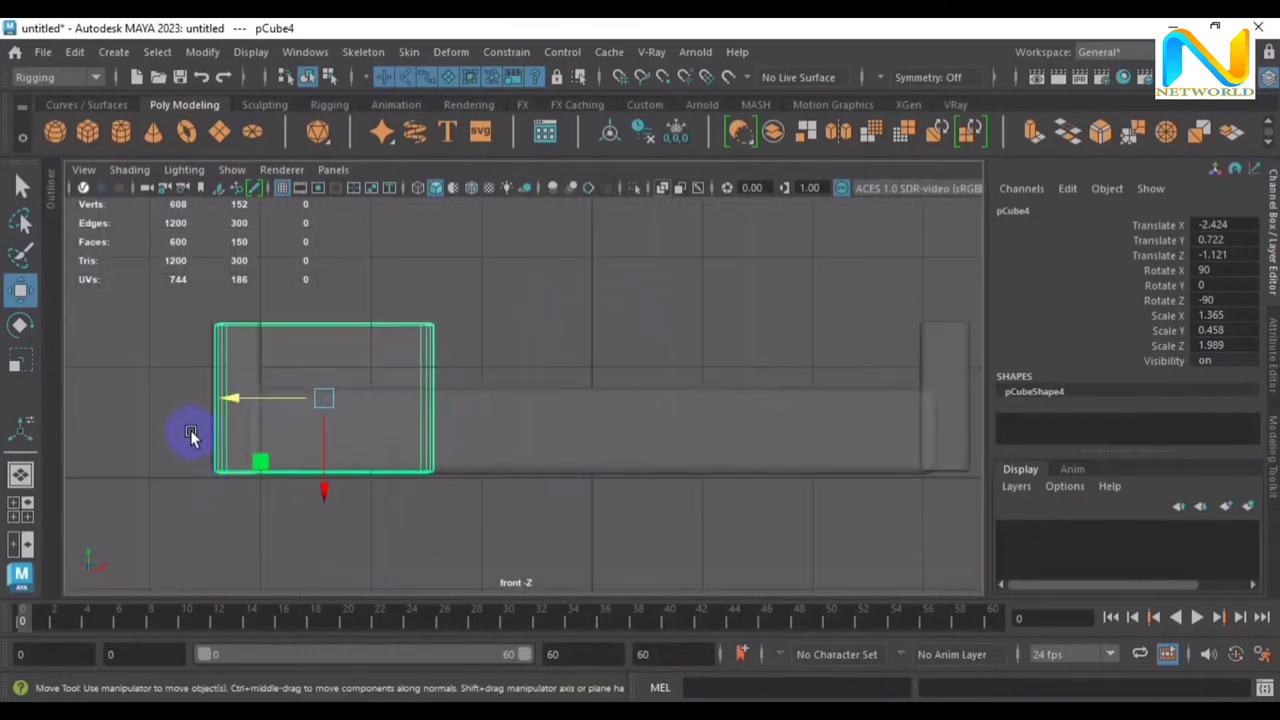
{"action": "left_click_drag", "start_coordinate": [224, 397], "coordinate": [217, 418]}
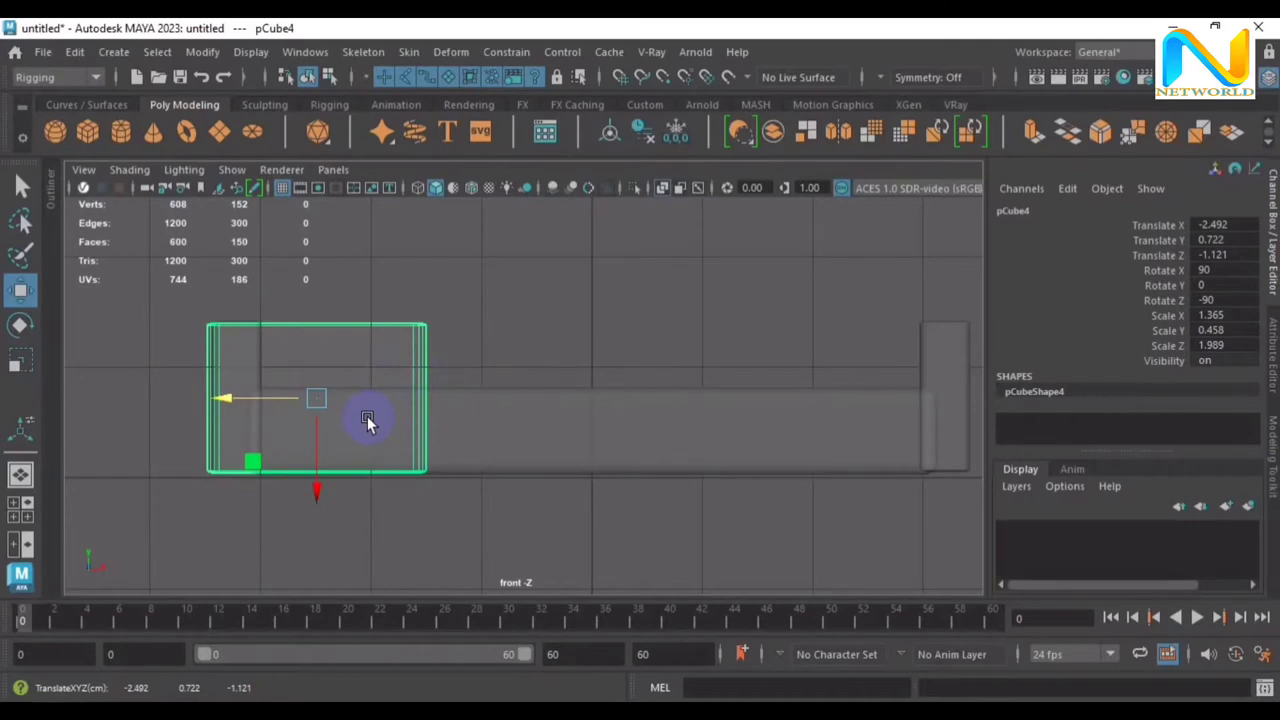
Duplicate the block with Ctrl+D and move the copy, pCube5, to the sofa's centre
{"action": "key", "text": "ctrl+d"}
{"action": "scroll", "coordinate": [367, 416], "scroll_direction": "down", "scroll_amount": 2}
{"action": "left_click_drag", "start_coordinate": [366, 396], "coordinate": [468, 409]}
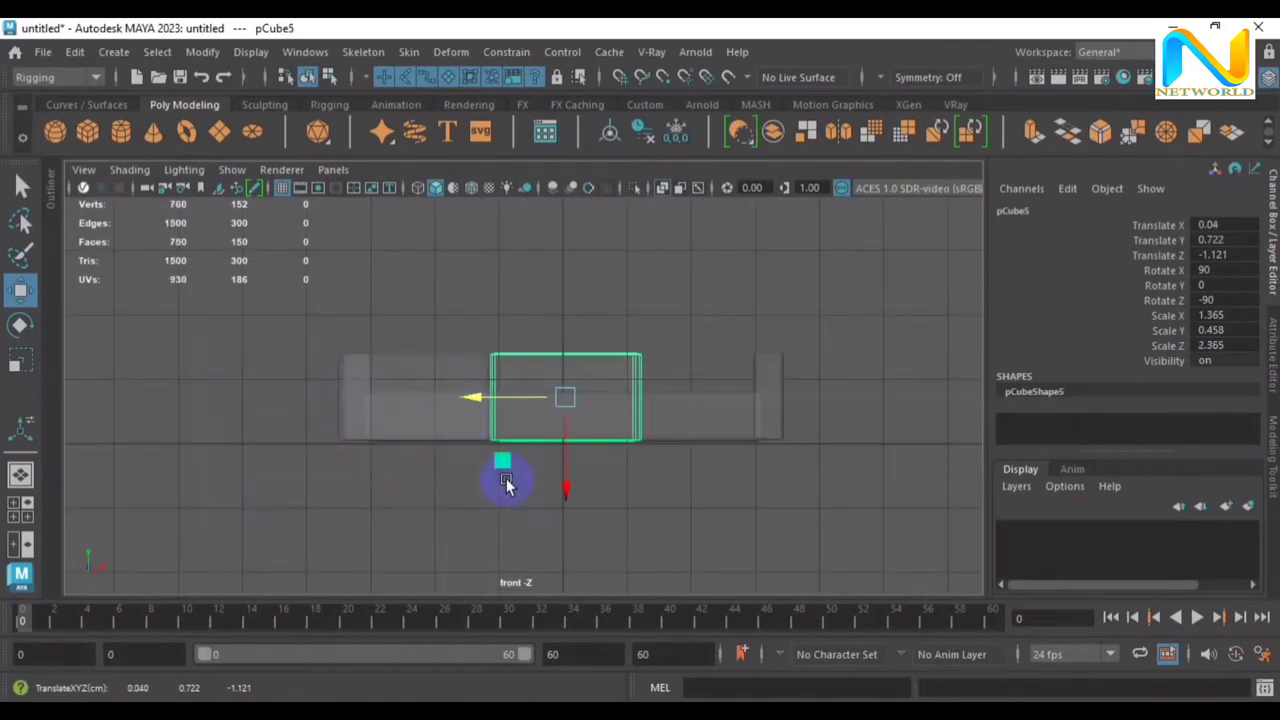
Duplicate the centre cushion and move the copy, pCube6, to the sofa's right end at X 2.278
{"action": "key", "text": "ctrl+d"}
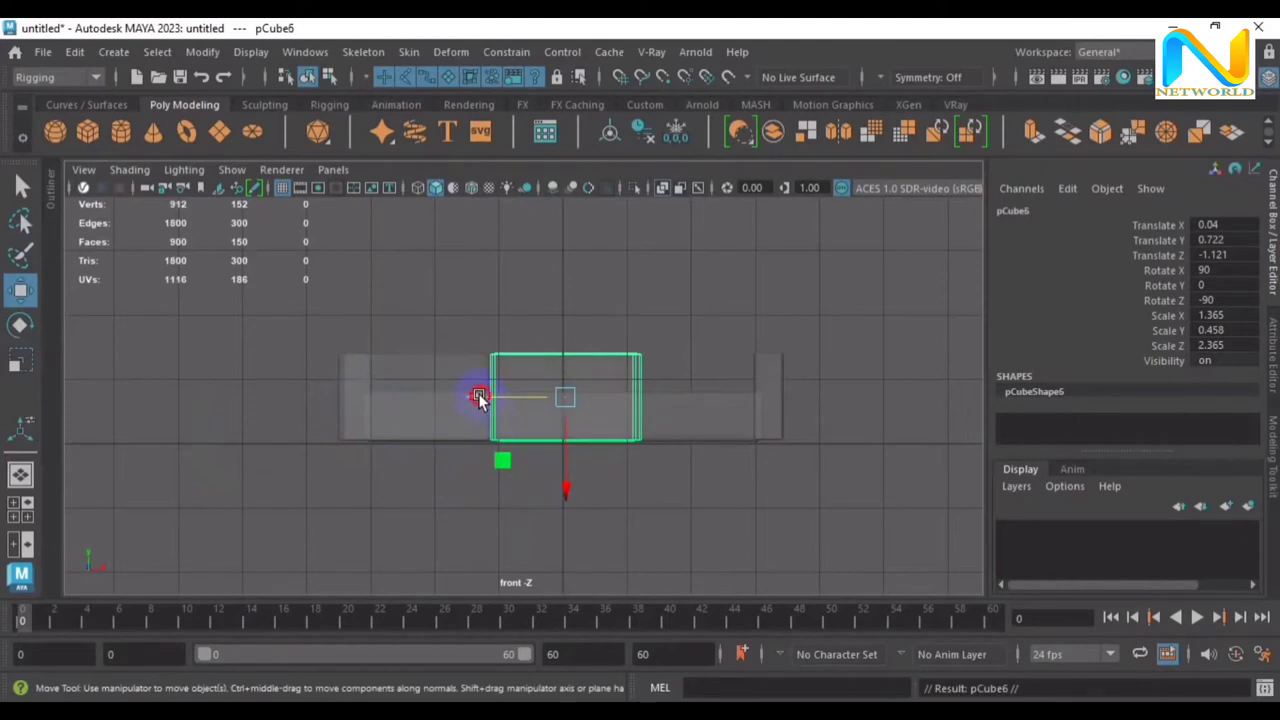
{"action": "mouse_move", "coordinate": [479, 397]}
{"action": "left_mouse_down"}
{"action": "mouse_move", "coordinate": [640, 412]}
{"action": "mouse_move", "coordinate": [622, 408]}
{"action": "left_mouse_up"}
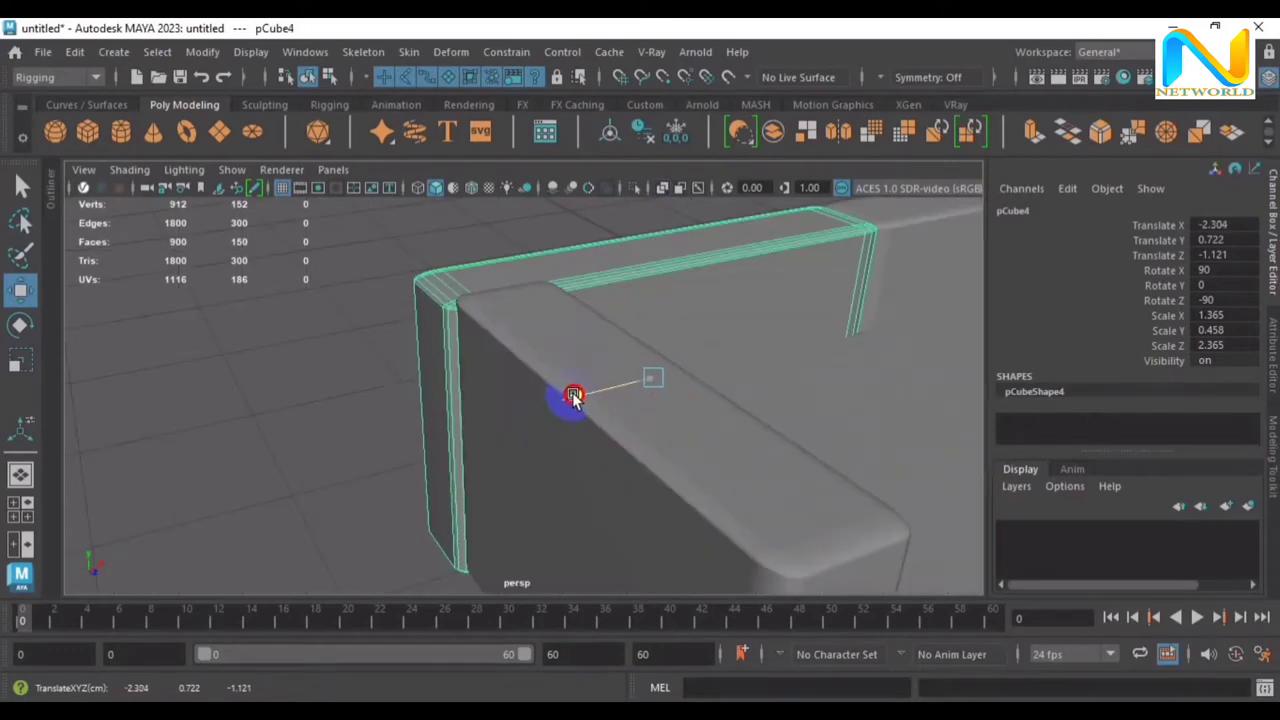
{"action": "left_click_drag", "start_coordinate": [574, 398], "coordinate": [580, 394]}
Nudge the left cushion pCube4 slightly, then orbit out to review the whole sofa
{"action": "left_click", "coordinate": [363, 372]}
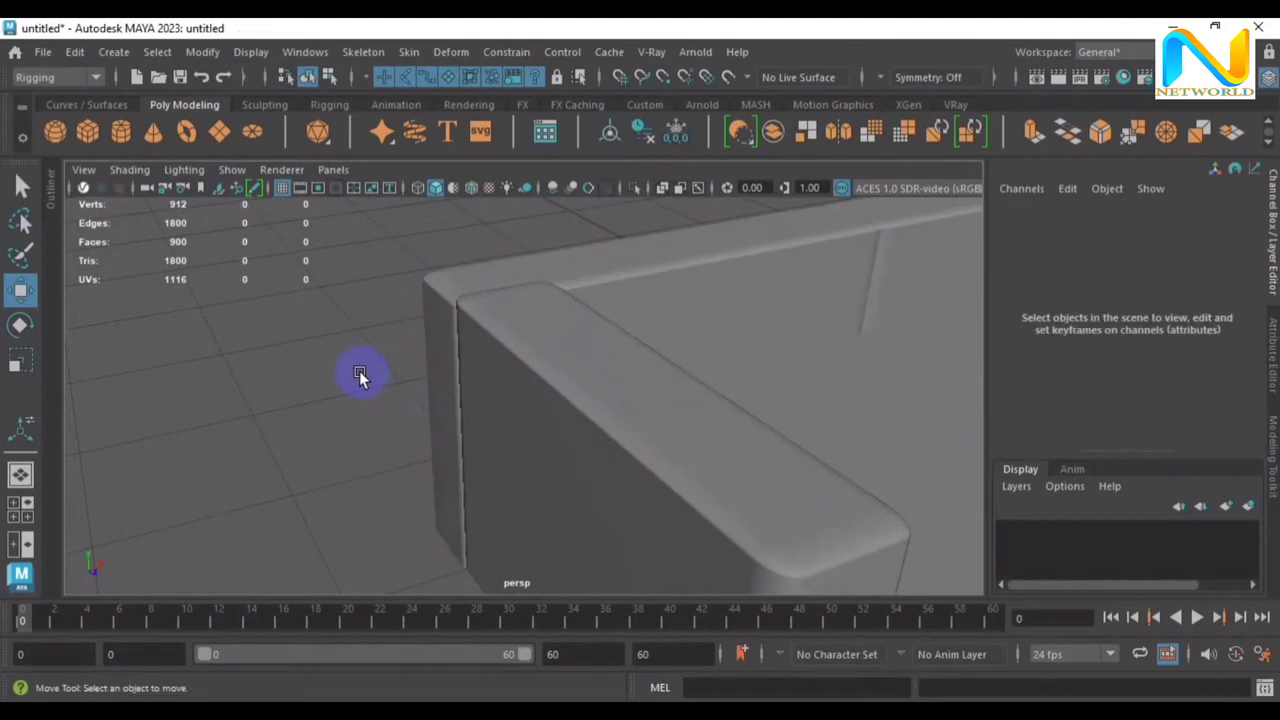
{"action": "mouse_move", "coordinate": [360, 374]}
{"action": "left_mouse_down", "text": "alt"}
{"action": "mouse_move", "coordinate": [511, 411]}
{"action": "mouse_move", "coordinate": [520, 400]}
{"action": "left_mouse_up", "text": "alt"}
{"action": "left_click", "coordinate": [640, 365]}
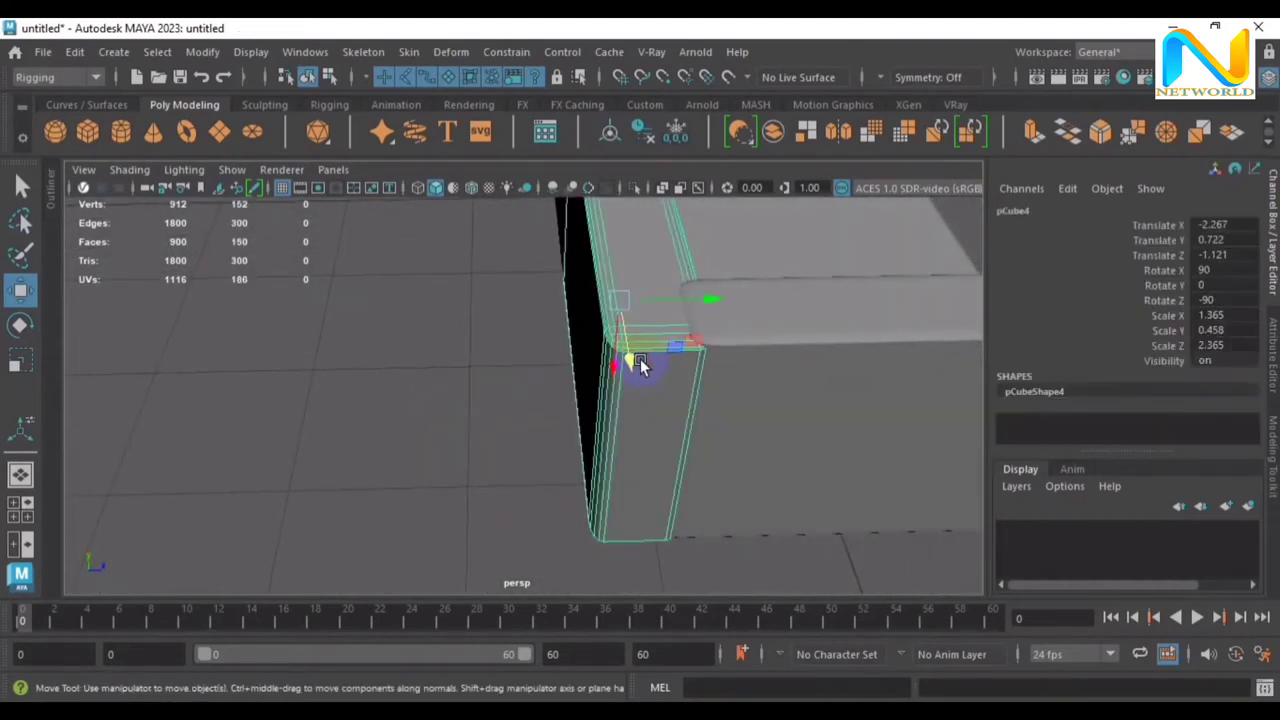
{"action": "left_click", "coordinate": [605, 370]}
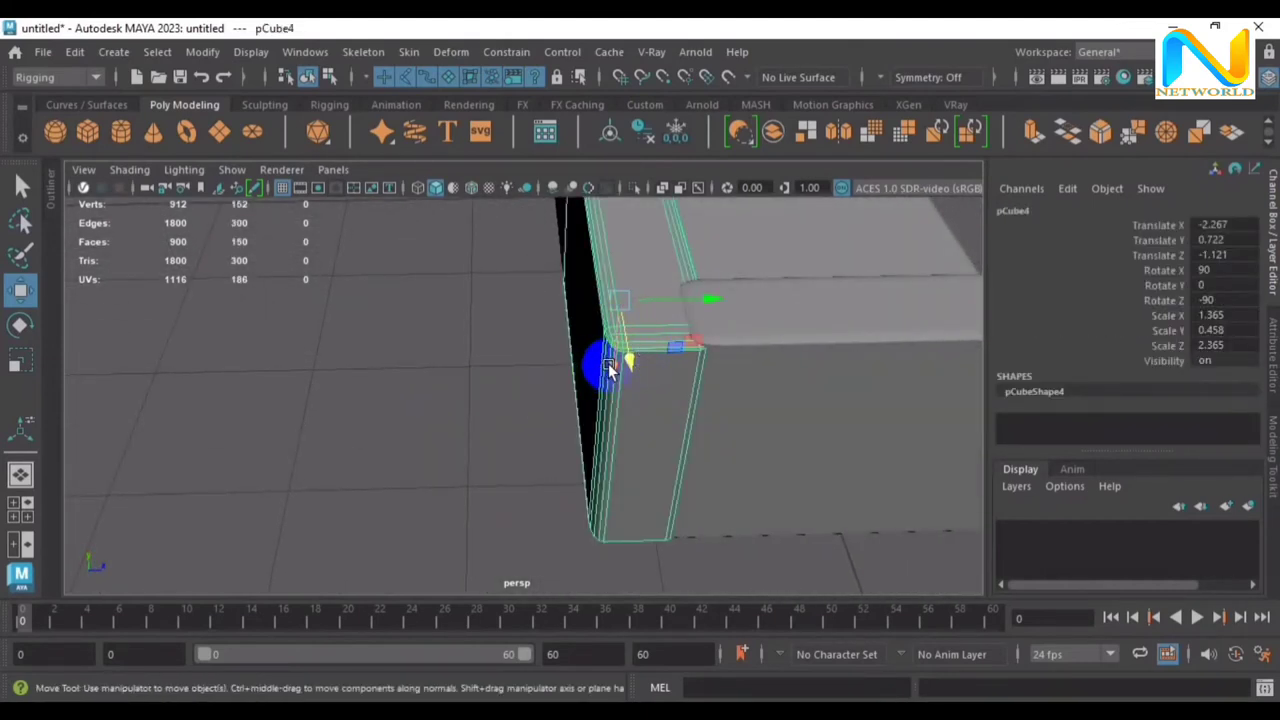
{"action": "left_click_drag", "start_coordinate": [608, 370], "coordinate": [551, 403]}
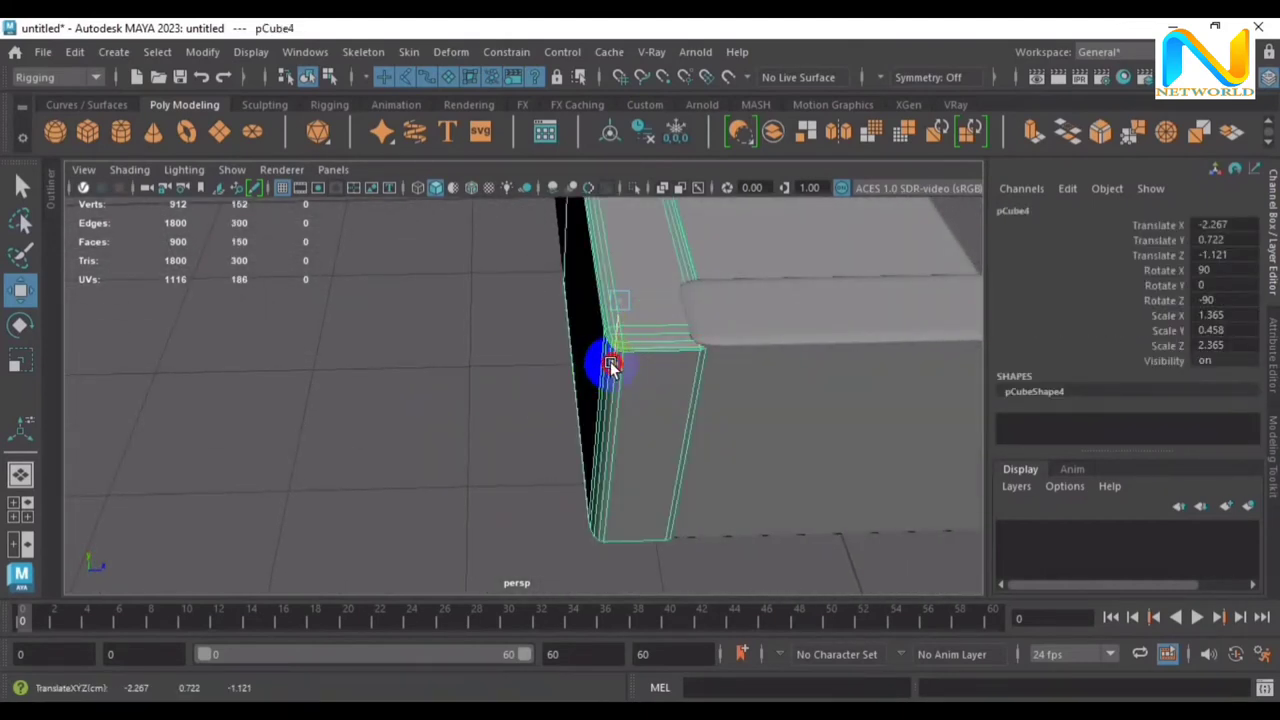
{"action": "left_click", "coordinate": [550, 404]}
{"action": "mouse_move", "coordinate": [703, 436]}
{"action": "left_mouse_down", "text": "alt"}
{"action": "mouse_move", "coordinate": [775, 400]}
{"action": "mouse_move", "coordinate": [701, 394]}
{"action": "left_mouse_up", "text": "alt"}
{"action": "scroll", "coordinate": [701, 394], "scroll_direction": "down", "scroll_amount": 5}
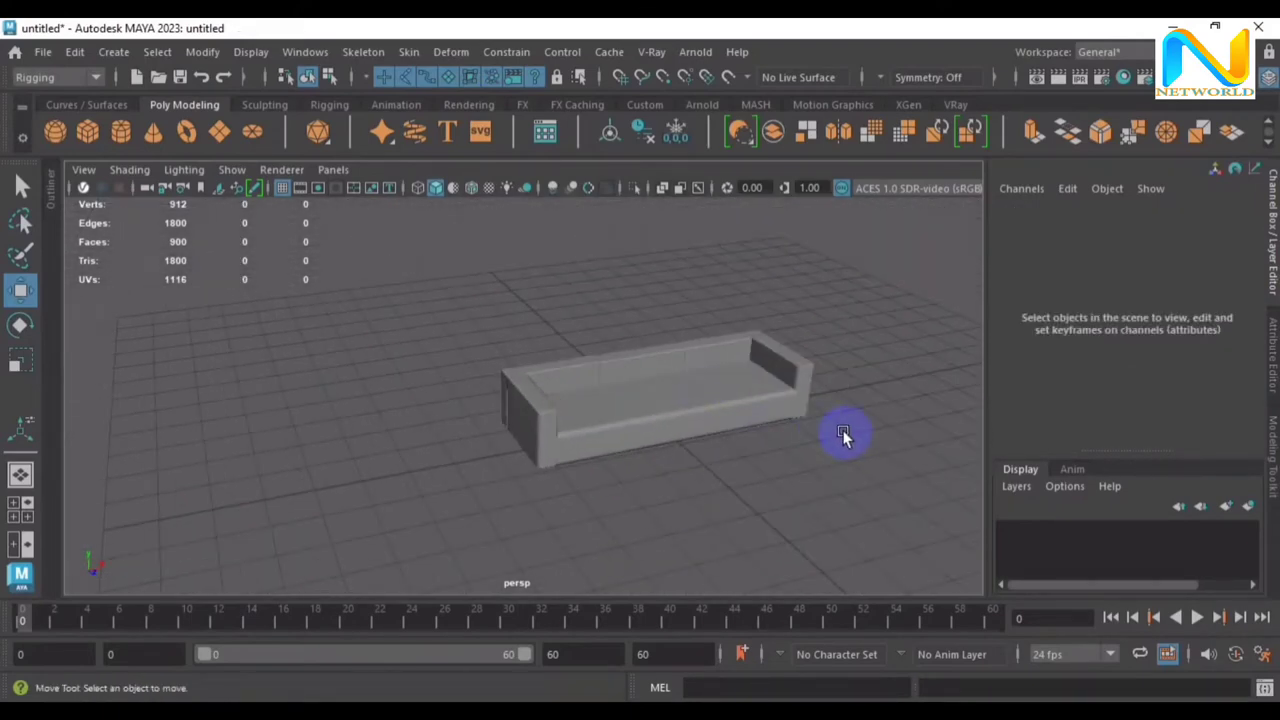
Select pCube6 and raise it slightly to Y 0.777
{"action": "mouse_move", "coordinate": [843, 434]}
{"action": "left_mouse_down", "text": "alt"}
{"action": "mouse_move", "coordinate": [643, 434]}
{"action": "mouse_move", "coordinate": [600, 420]}
{"action": "left_mouse_up", "text": "alt"}
{"action": "scroll", "coordinate": [531, 464], "scroll_direction": "up", "scroll_amount": 5}
{"action": "scroll", "coordinate": [557, 490], "scroll_direction": "up", "scroll_amount": 3}
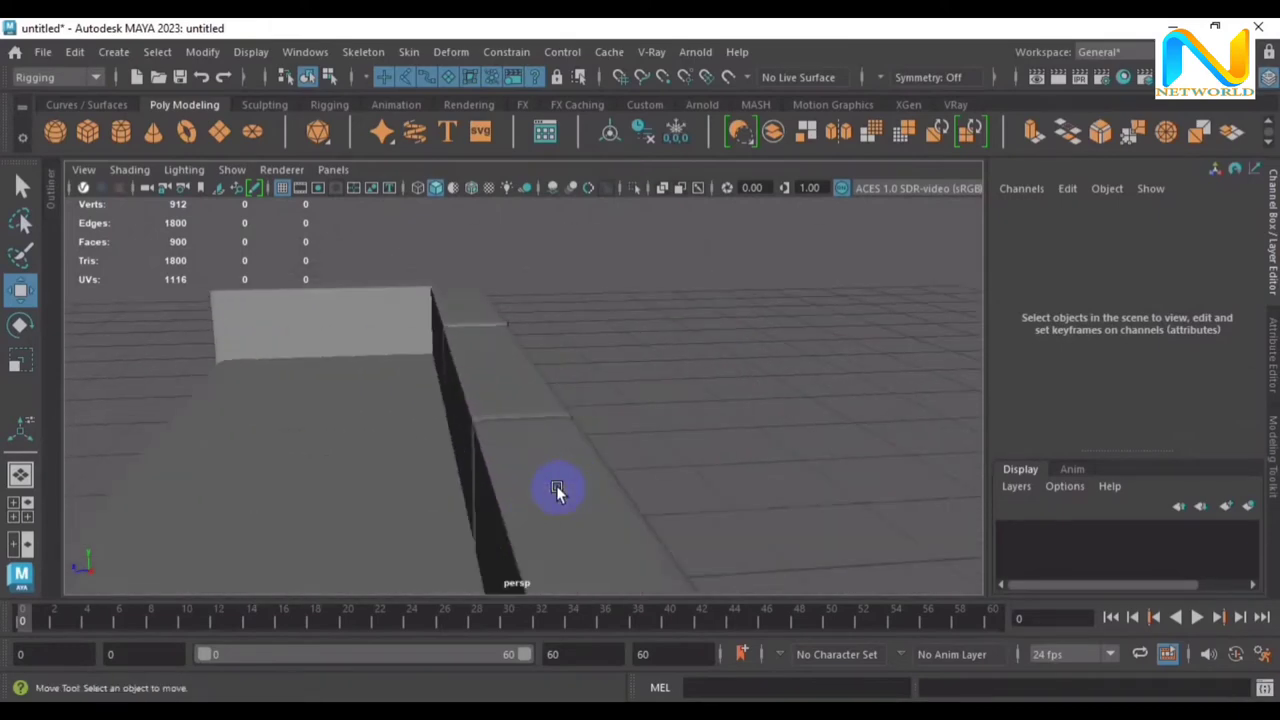
{"action": "scroll", "coordinate": [740, 517], "scroll_direction": "up", "scroll_amount": 5}
{"action": "scroll", "coordinate": [717, 403], "scroll_direction": "down", "scroll_amount": 5}
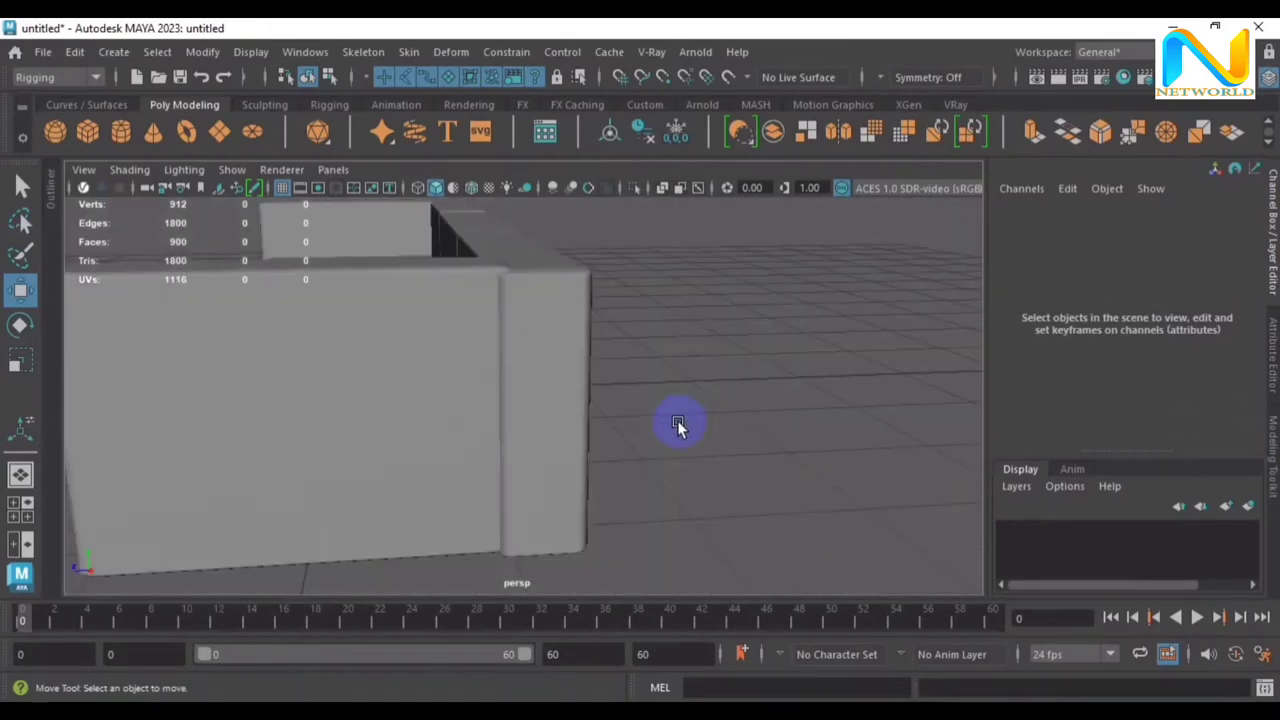
{"action": "left_click", "coordinate": [536, 390]}
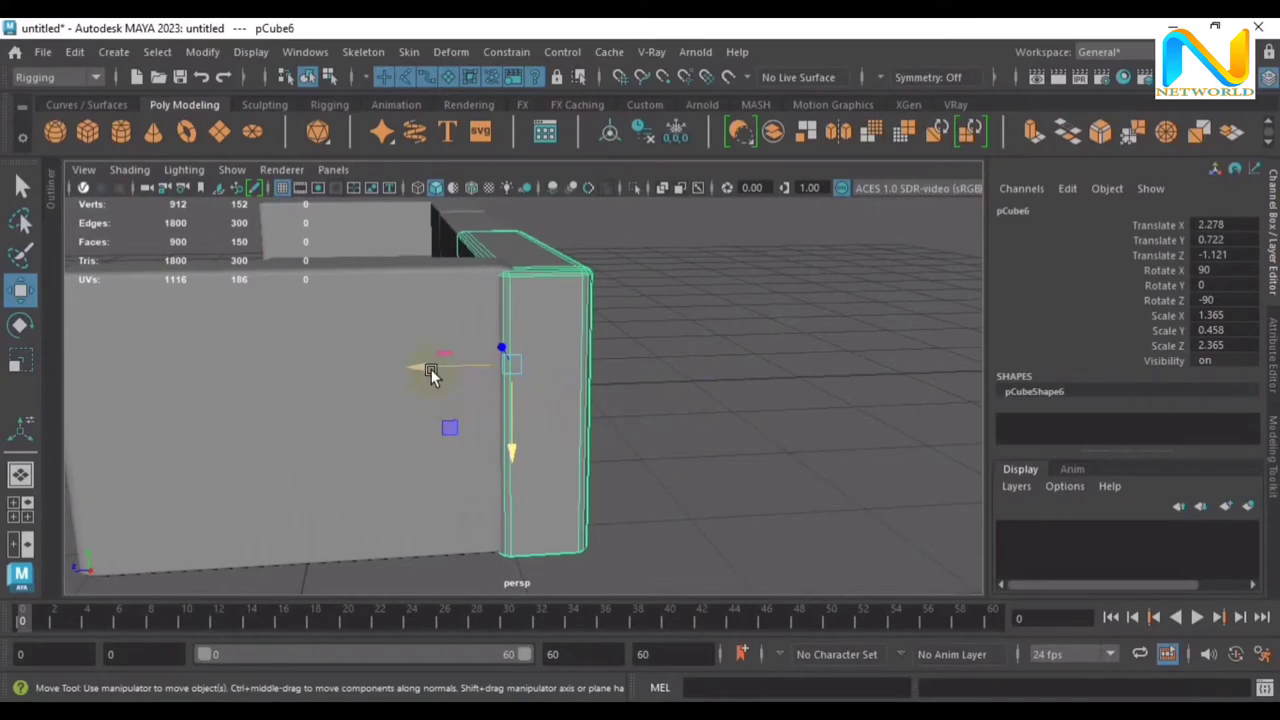
{"action": "mouse_move", "coordinate": [600, 434]}
{"action": "left_mouse_down", "text": "alt"}
{"action": "mouse_move", "coordinate": [694, 454]}
{"action": "mouse_move", "coordinate": [669, 421]}
{"action": "mouse_move", "coordinate": [674, 386]}
{"action": "left_mouse_up", "text": "alt"}
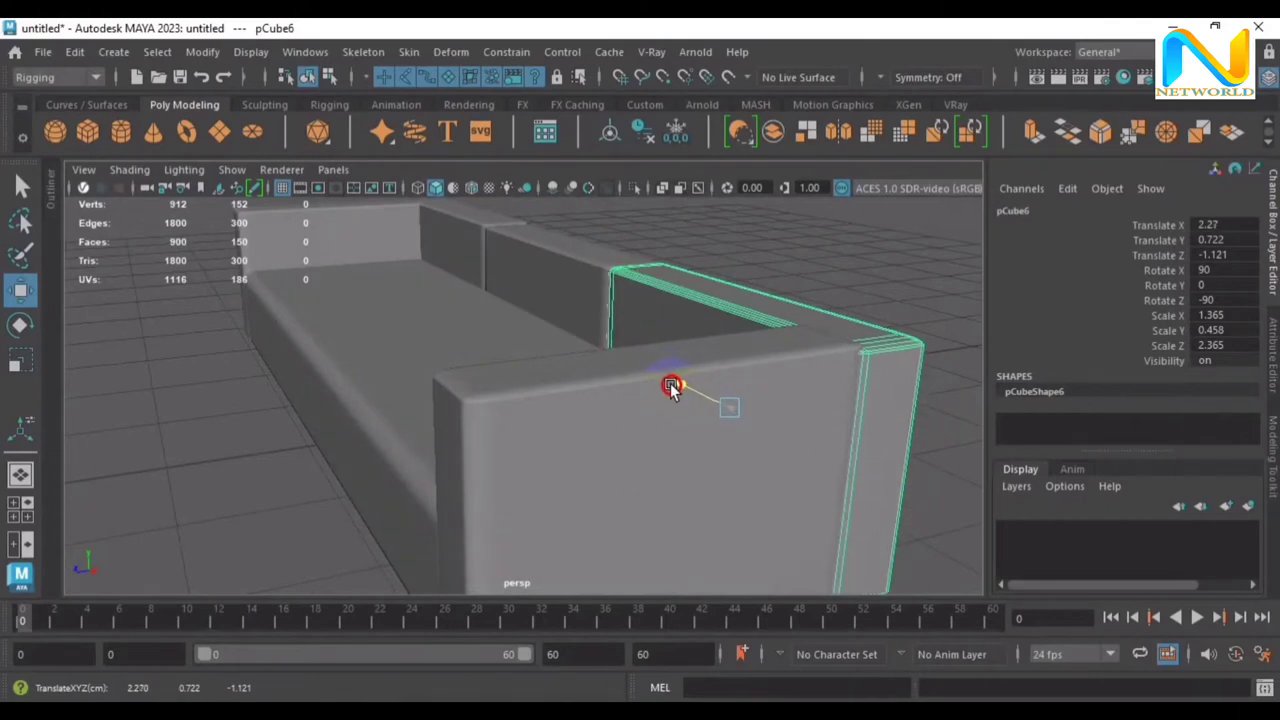
{"action": "scroll", "coordinate": [777, 414], "scroll_direction": "down", "scroll_amount": 3}
{"action": "scroll", "coordinate": [760, 430], "scroll_direction": "down", "scroll_amount": 2}
{"action": "left_click_drag", "start_coordinate": [616, 461], "coordinate": [617, 456]}
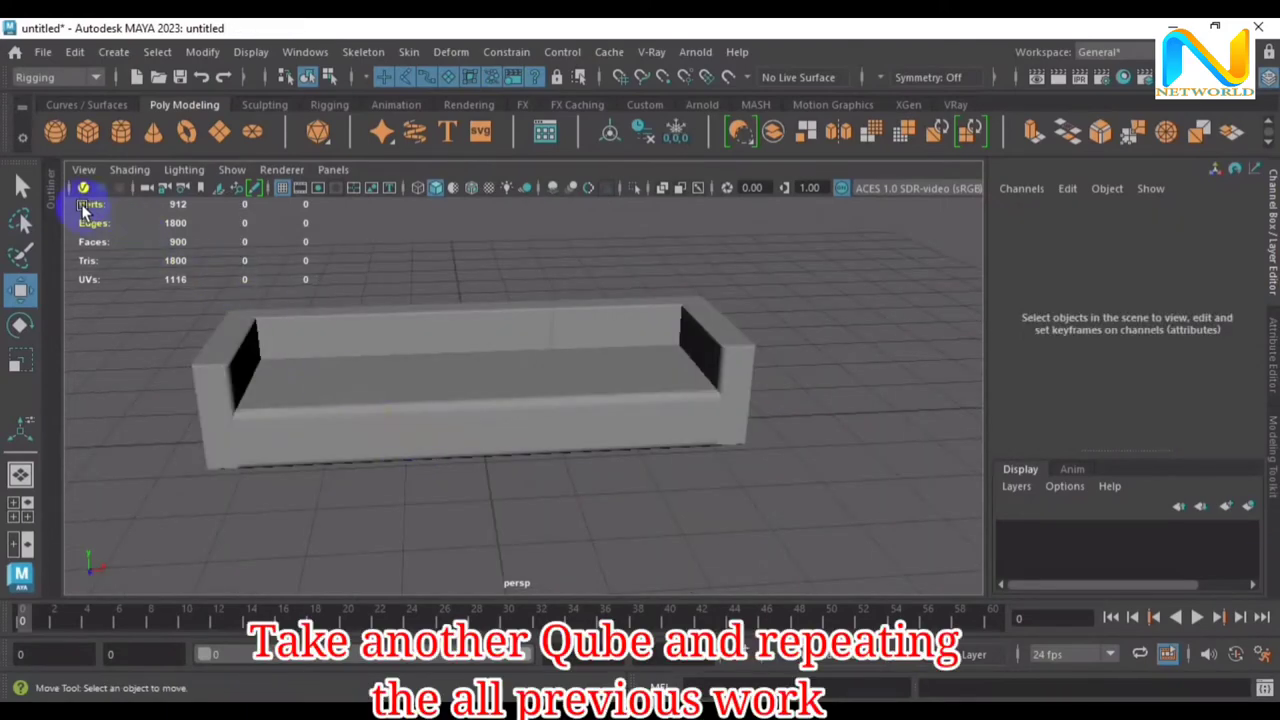
Create a polygon cube, flatten it to Y 0.1 and stretch it to about 6.3 along X
{"action": "left_click", "coordinate": [88, 131]}
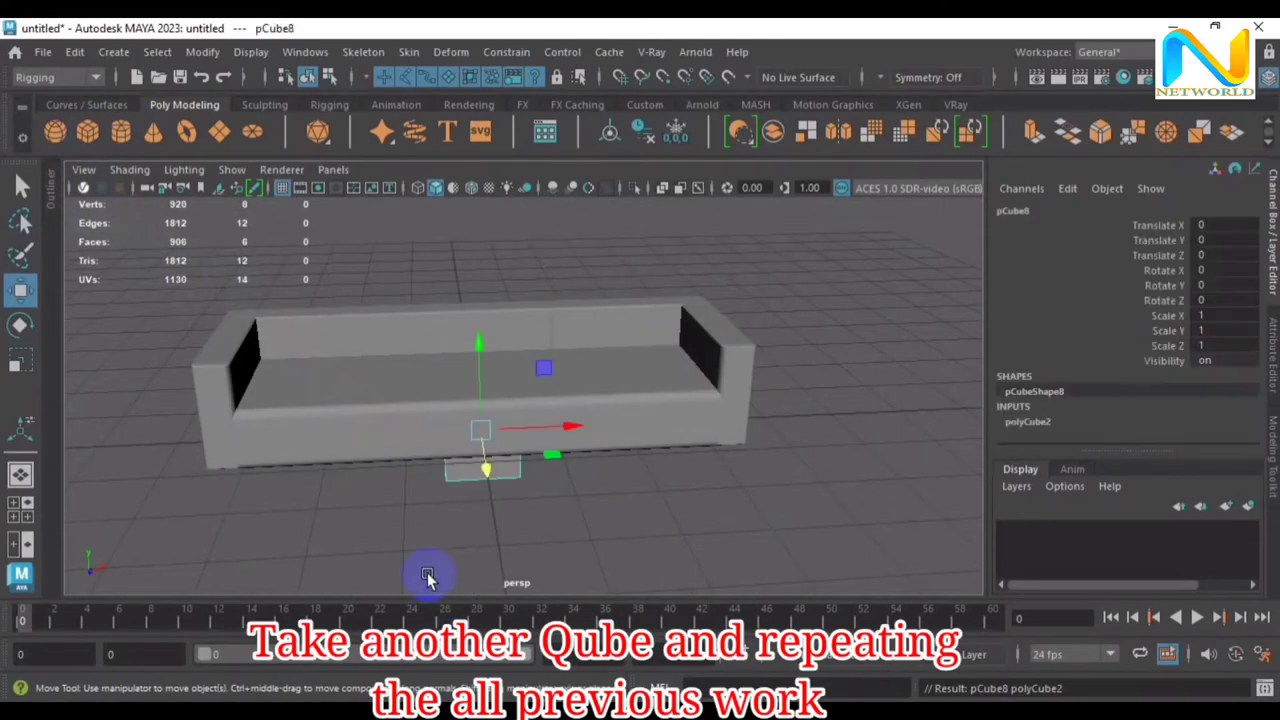
{"action": "key", "text": "space"}
{"action": "key", "text": "space"}
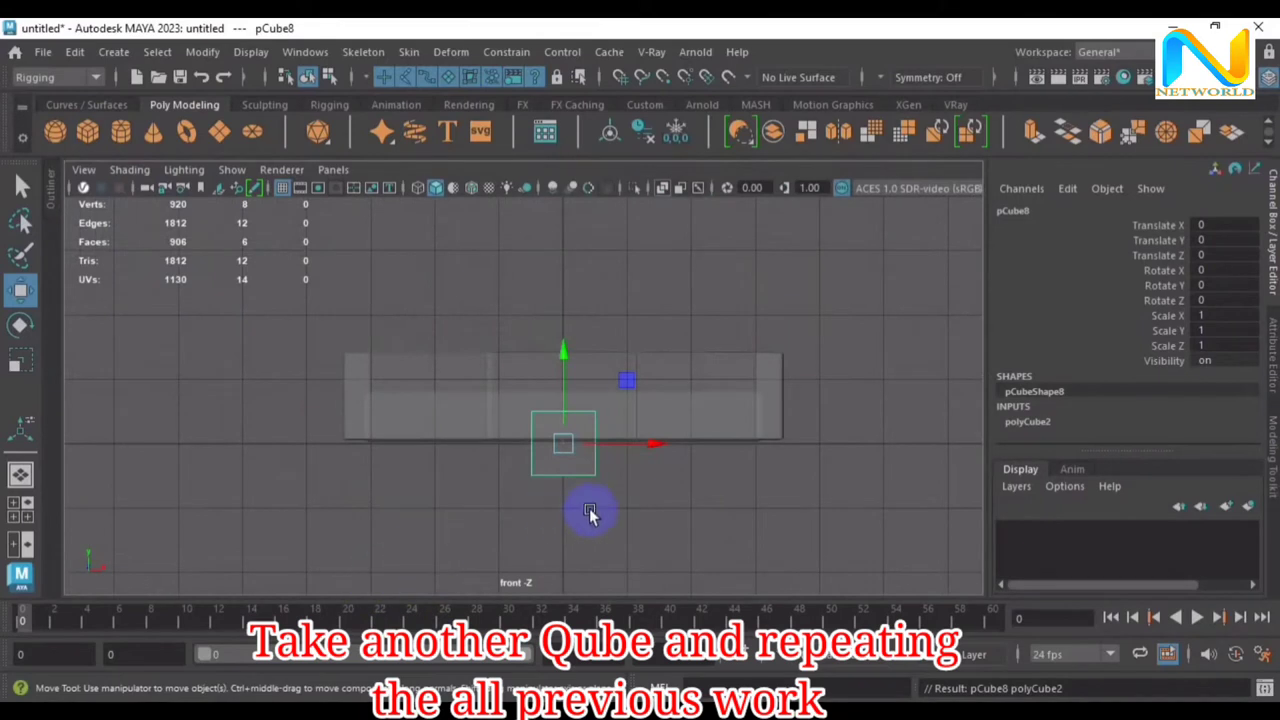
{"action": "scroll", "coordinate": [590, 512], "scroll_direction": "up", "scroll_amount": 1}
{"action": "key", "text": "r"}
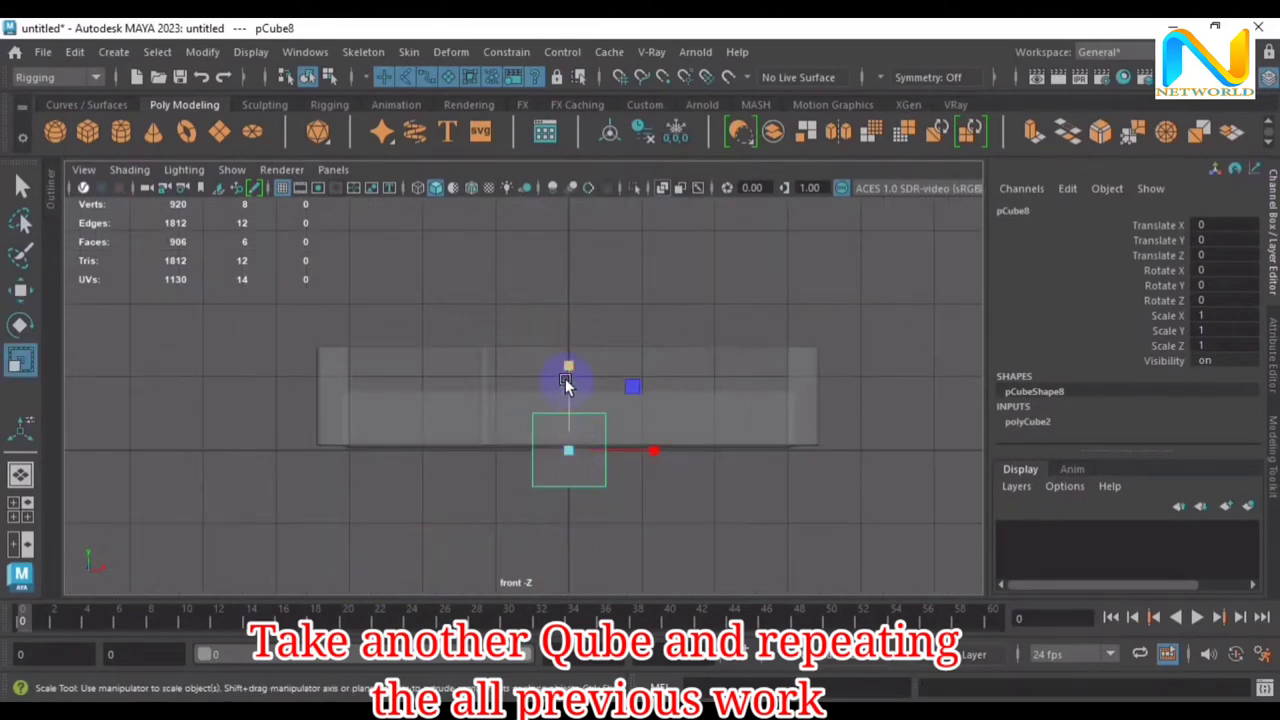
{"action": "left_click_drag", "start_coordinate": [568, 366], "coordinate": [563, 437]}
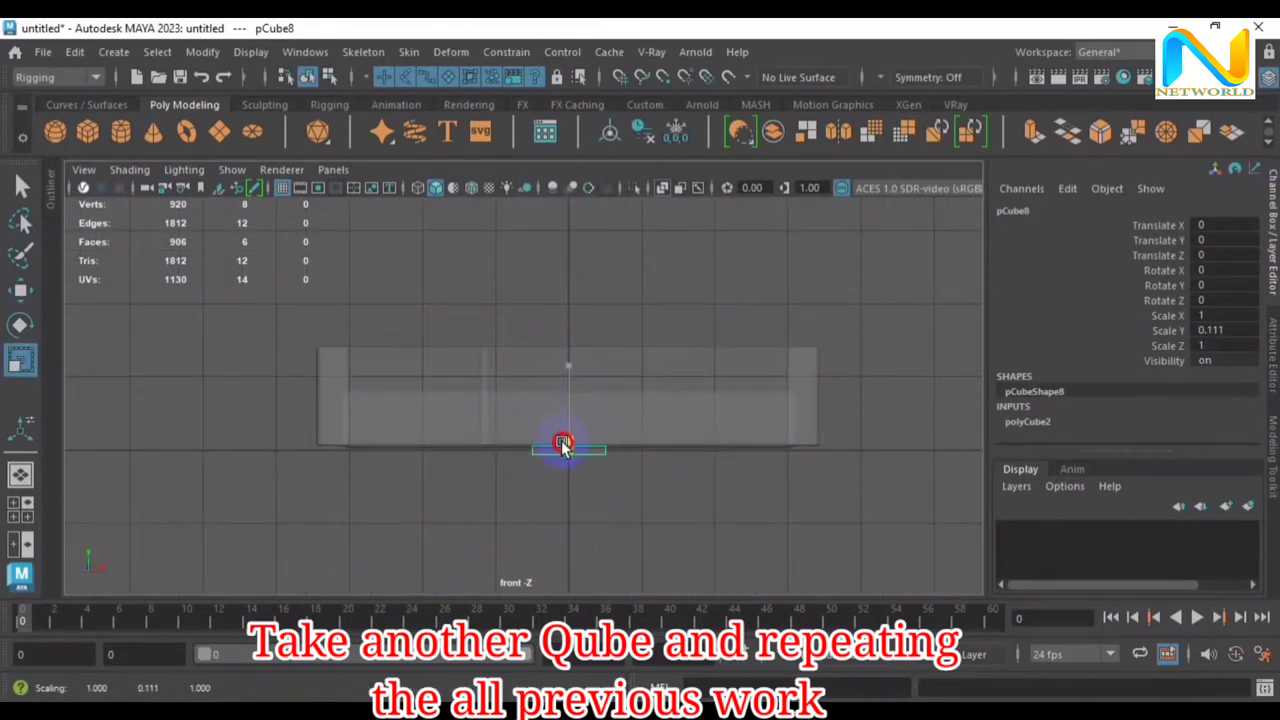
{"action": "scroll", "coordinate": [563, 445], "scroll_direction": "up", "scroll_amount": 1}
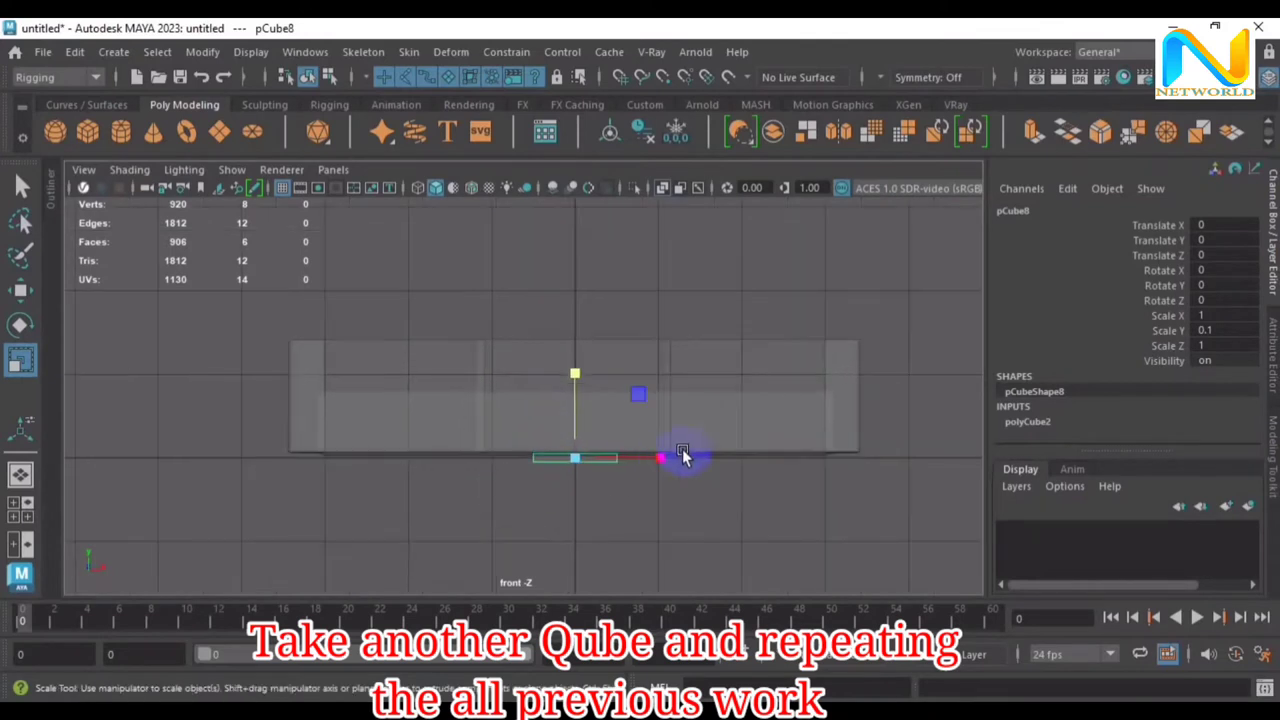
{"action": "left_click_drag", "start_coordinate": [660, 458], "coordinate": [1097, 487]}
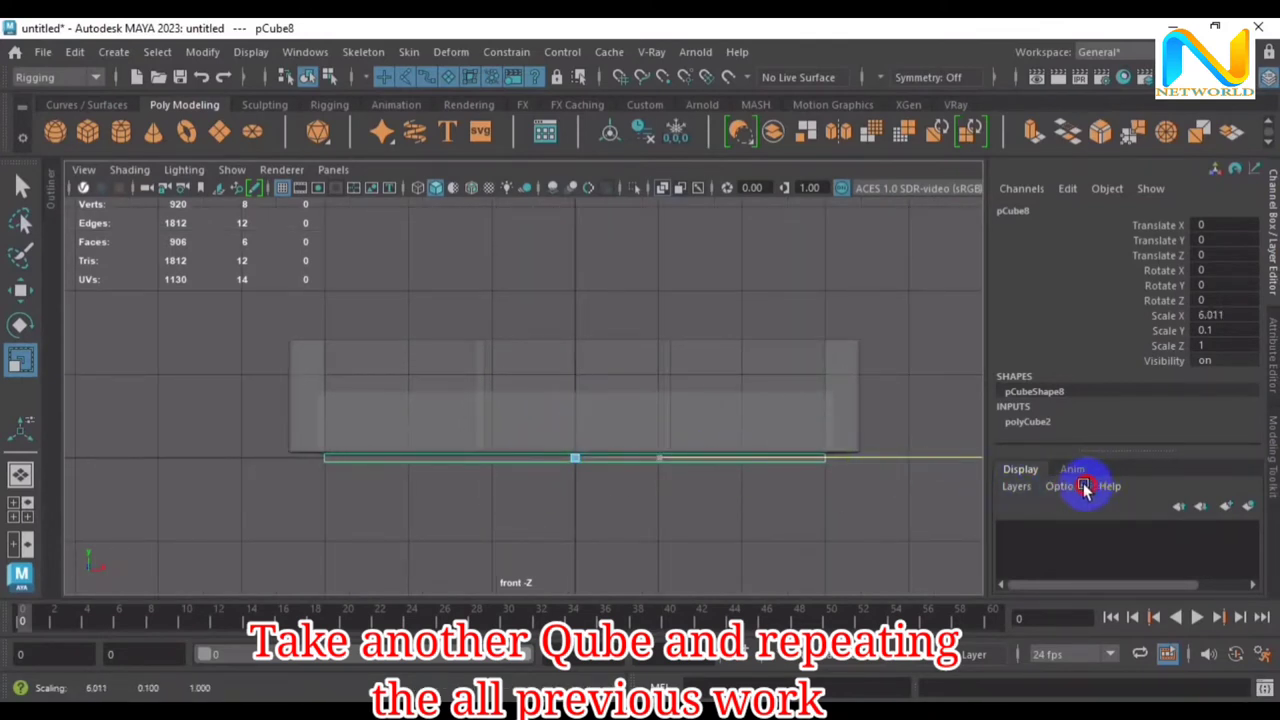
Widen the slab to about 2.06 in Z, lengthen it slightly, and isolate it with Ctrl+1
{"action": "key", "text": "space"}
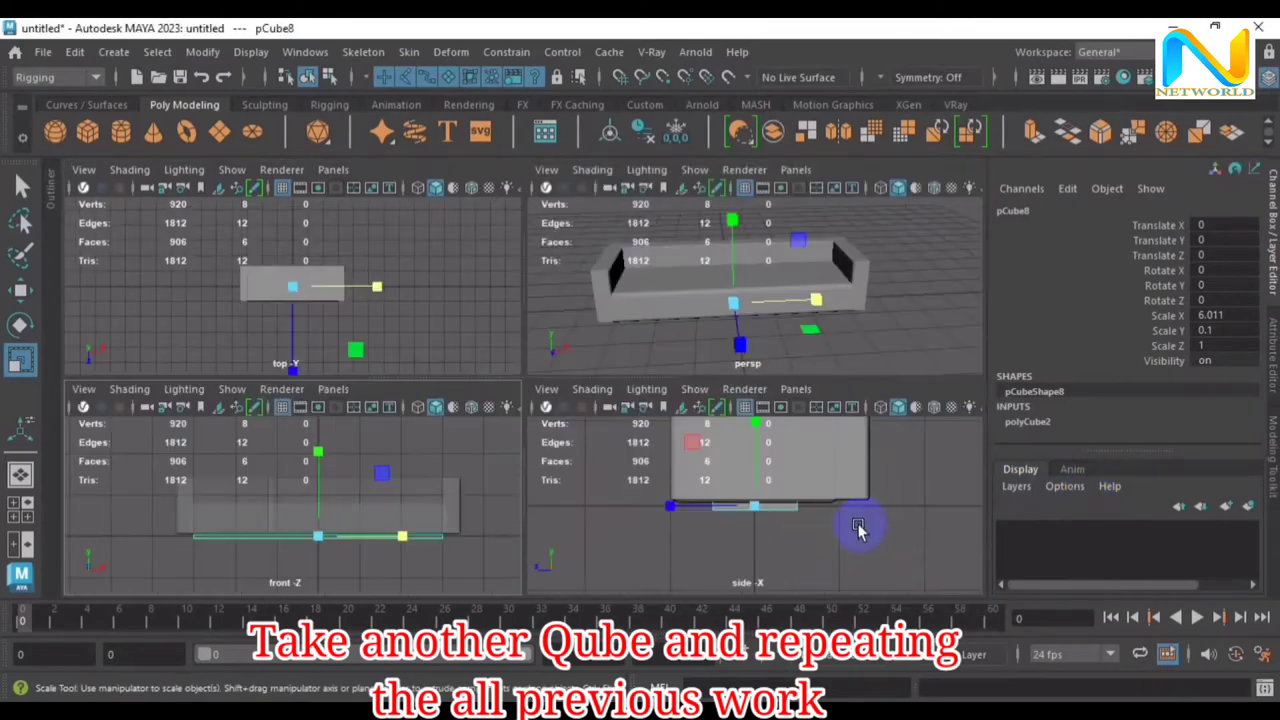
{"action": "key", "text": "space"}
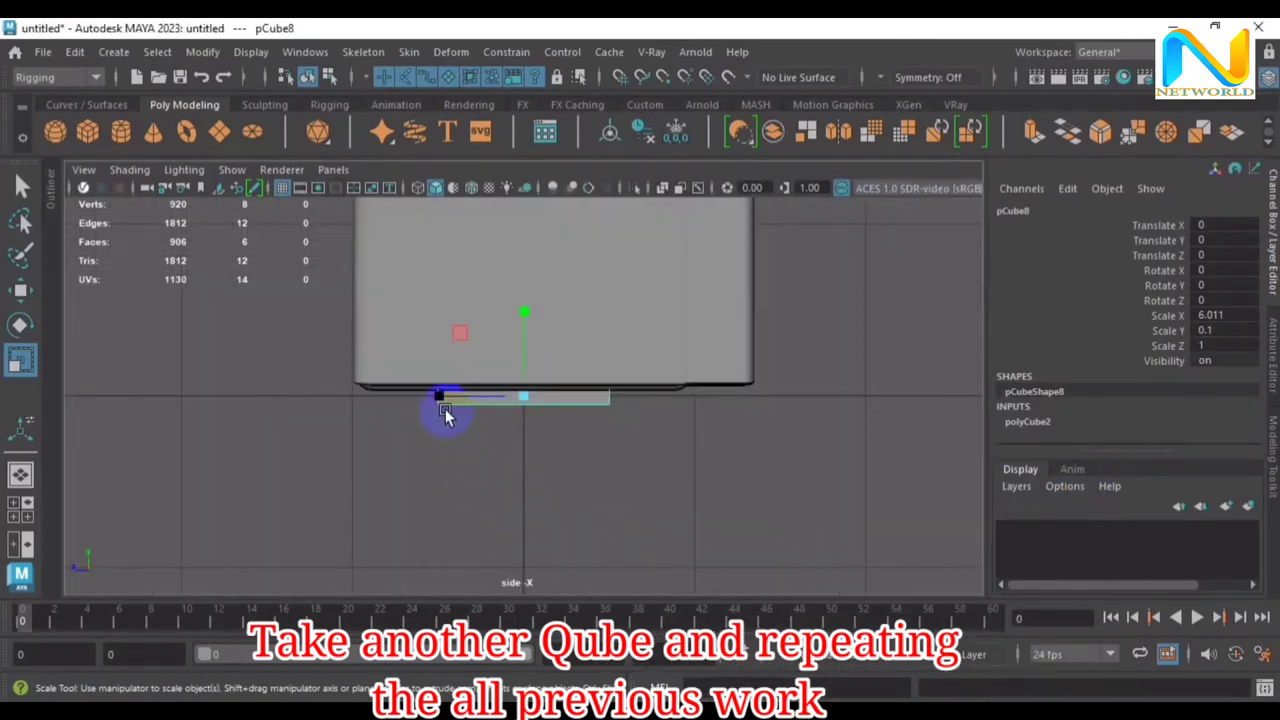
{"action": "left_click_drag", "start_coordinate": [443, 395], "coordinate": [375, 390]}
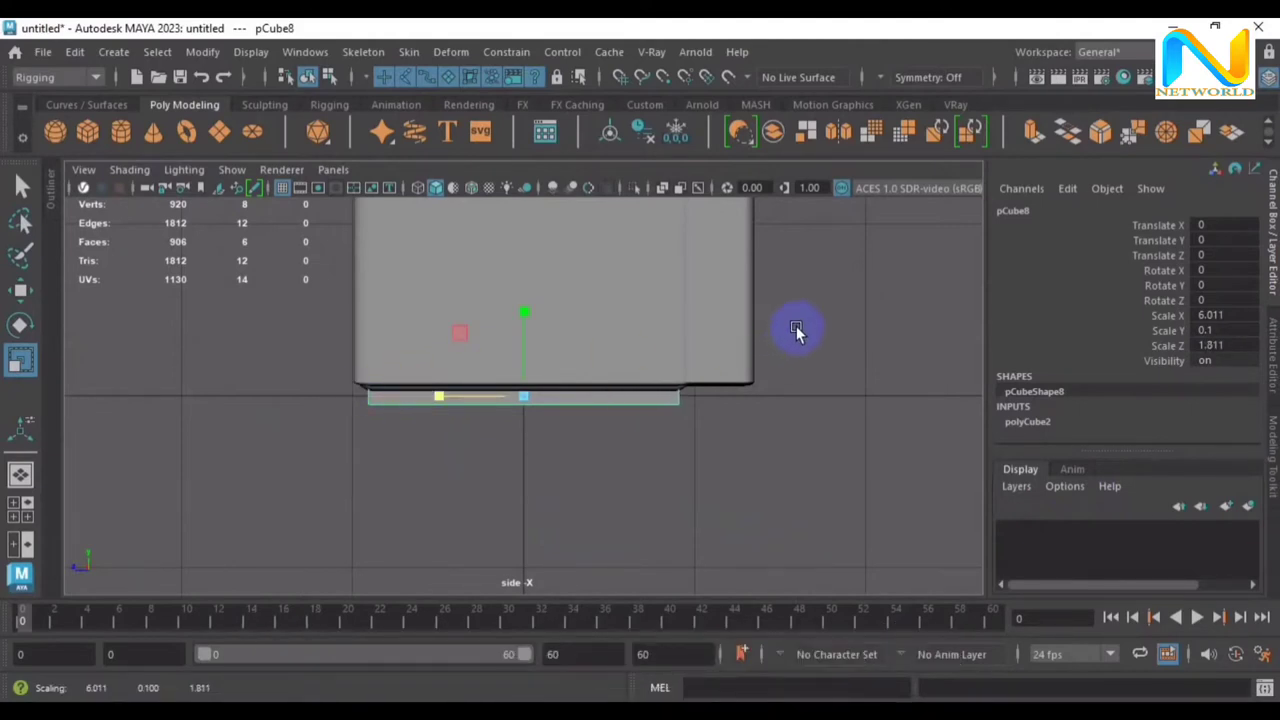
{"action": "key", "text": "space"}
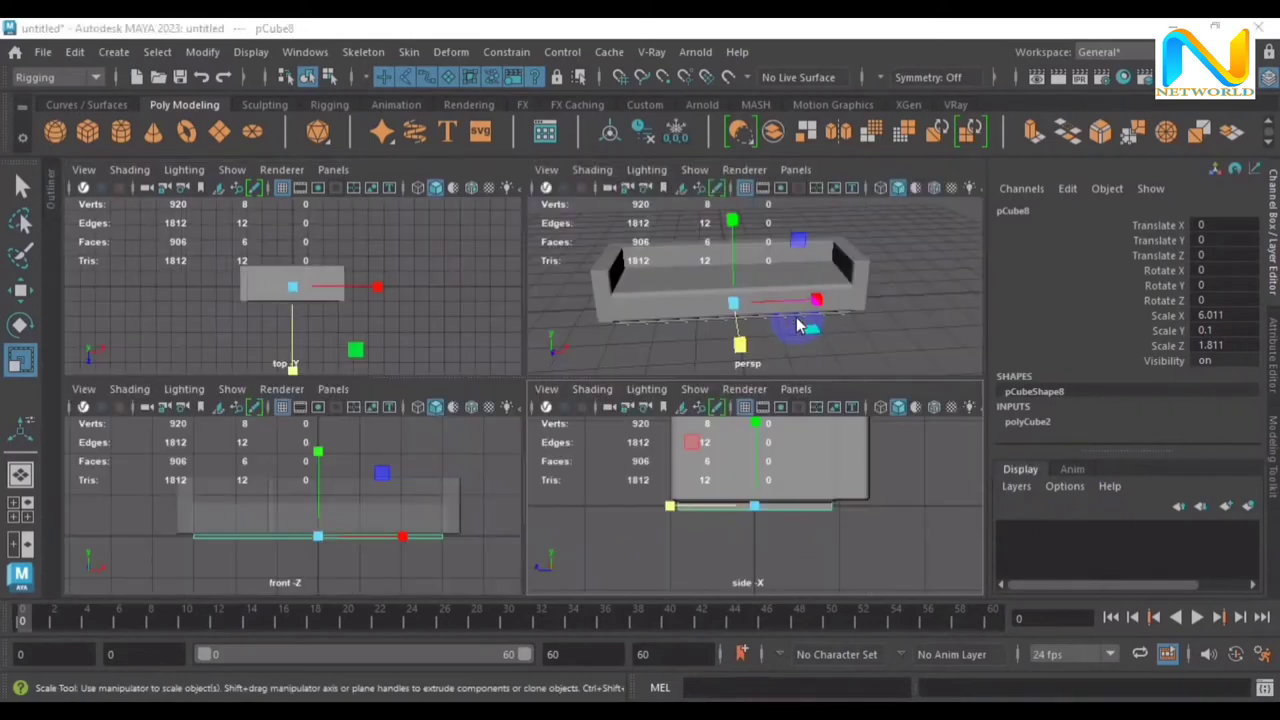
{"action": "key", "text": "space"}
{"action": "mouse_move", "coordinate": [630, 532]}
{"action": "left_mouse_down", "text": "alt"}
{"action": "mouse_move", "coordinate": [786, 418]}
{"action": "mouse_move", "coordinate": [880, 380]}
{"action": "mouse_move", "coordinate": [805, 443]}
{"action": "mouse_move", "coordinate": [778, 445]}
{"action": "mouse_move", "coordinate": [273, 440]}
{"action": "mouse_move", "coordinate": [280, 391]}
{"action": "mouse_move", "coordinate": [334, 363]}
{"action": "mouse_move", "coordinate": [391, 400]}
{"action": "mouse_move", "coordinate": [355, 418]}
{"action": "mouse_move", "coordinate": [408, 434]}
{"action": "mouse_move", "coordinate": [503, 514]}
{"action": "mouse_move", "coordinate": [554, 520]}
{"action": "mouse_move", "coordinate": [637, 493]}
{"action": "mouse_move", "coordinate": [743, 486]}
{"action": "mouse_move", "coordinate": [771, 457]}
{"action": "mouse_move", "coordinate": [729, 434]}
{"action": "mouse_move", "coordinate": [634, 449]}
{"action": "mouse_move", "coordinate": [600, 500]}
{"action": "left_mouse_up", "text": "alt"}
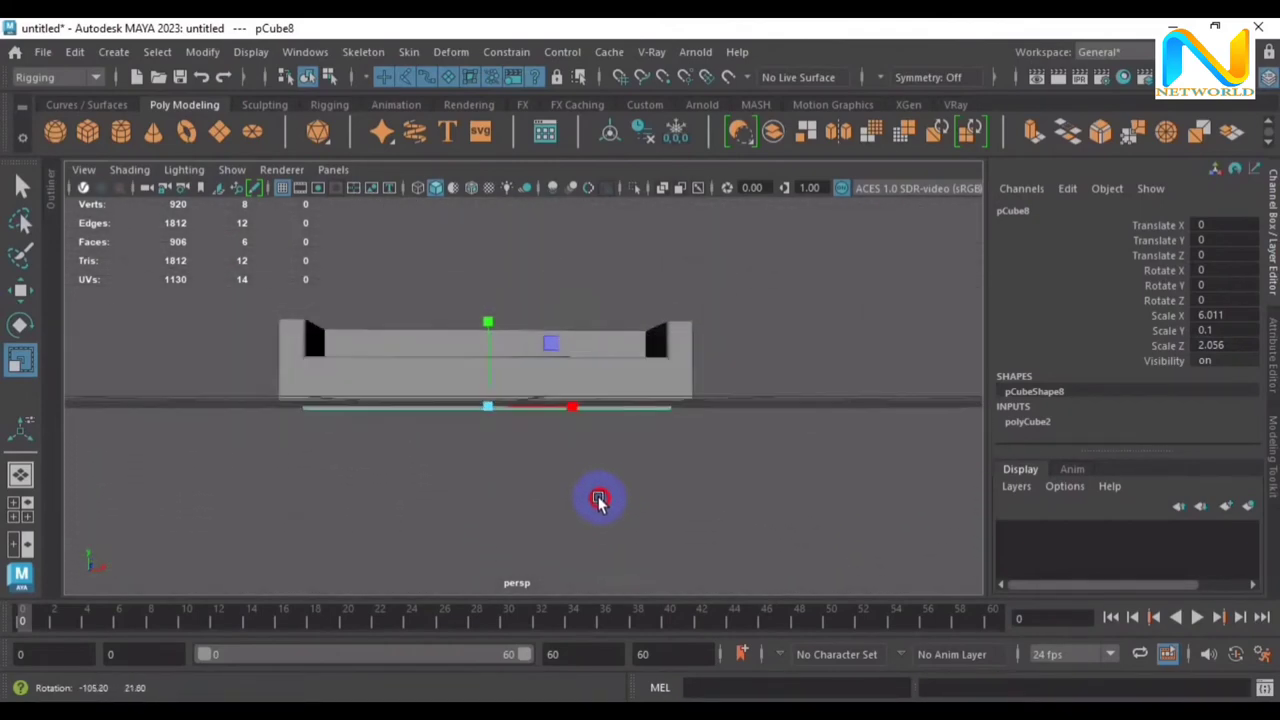
{"action": "left_click_drag", "start_coordinate": [570, 406], "coordinate": [570, 406]}
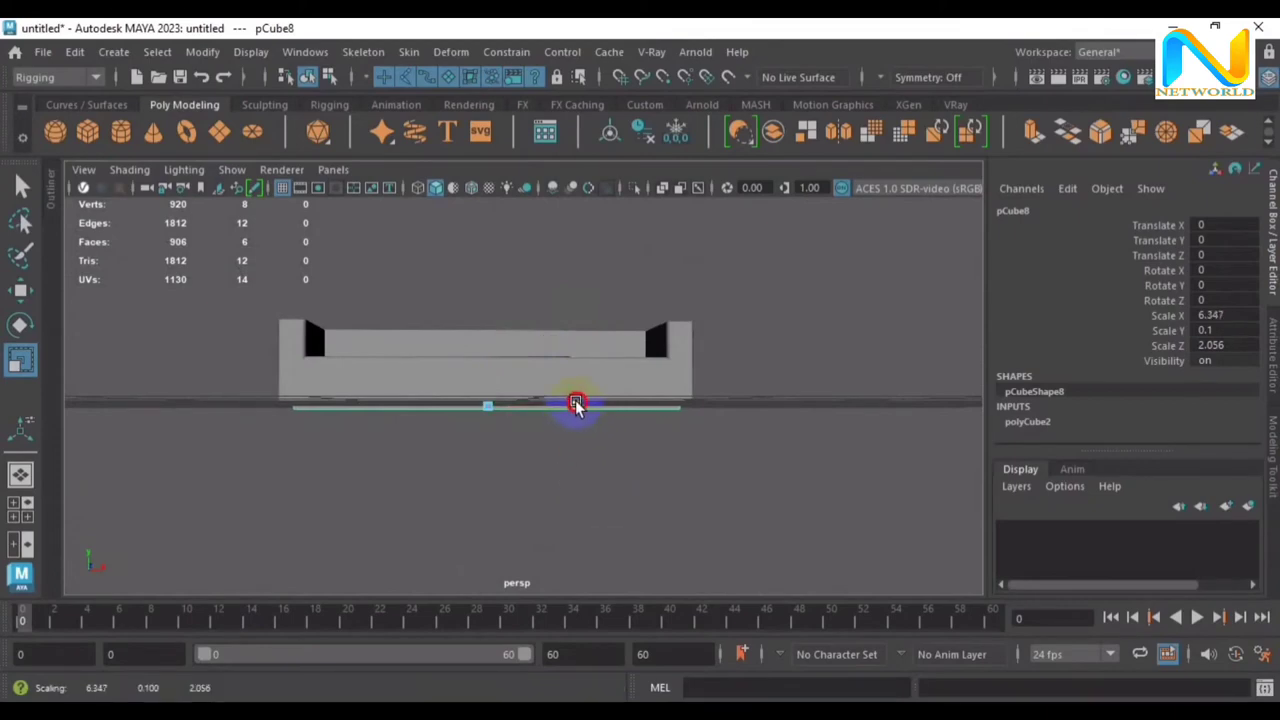
{"action": "mouse_move", "coordinate": [509, 470]}
{"action": "left_mouse_down", "text": "alt"}
{"action": "mouse_move", "coordinate": [663, 400]}
{"action": "mouse_move", "coordinate": [766, 418]}
{"action": "mouse_move", "coordinate": [800, 400]}
{"action": "mouse_move", "coordinate": [666, 380]}
{"action": "mouse_move", "coordinate": [451, 400]}
{"action": "mouse_move", "coordinate": [401, 486]}
{"action": "mouse_move", "coordinate": [514, 523]}
{"action": "mouse_move", "coordinate": [723, 517]}
{"action": "mouse_move", "coordinate": [766, 486]}
{"action": "mouse_move", "coordinate": [815, 482]}
{"action": "mouse_move", "coordinate": [823, 449]}
{"action": "mouse_move", "coordinate": [580, 463]}
{"action": "mouse_move", "coordinate": [513, 498]}
{"action": "mouse_move", "coordinate": [471, 494]}
{"action": "mouse_move", "coordinate": [391, 527]}
{"action": "left_mouse_up", "text": "alt"}
{"action": "key", "text": "ctrl+1"}
Select the base slab and start the Multi-Cut tool from the Modeling Toolkit
{"action": "left_click", "coordinate": [391, 527]}
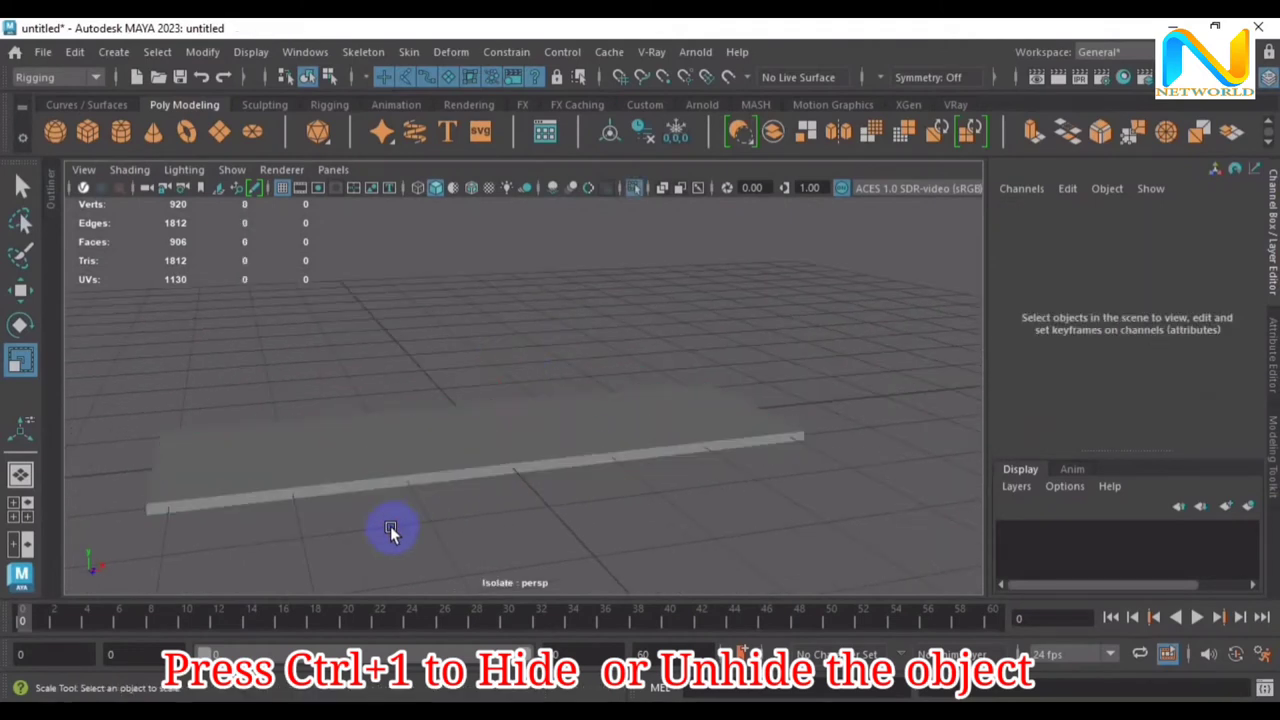
{"action": "left_click", "coordinate": [458, 460]}
{"action": "key", "text": "q"}
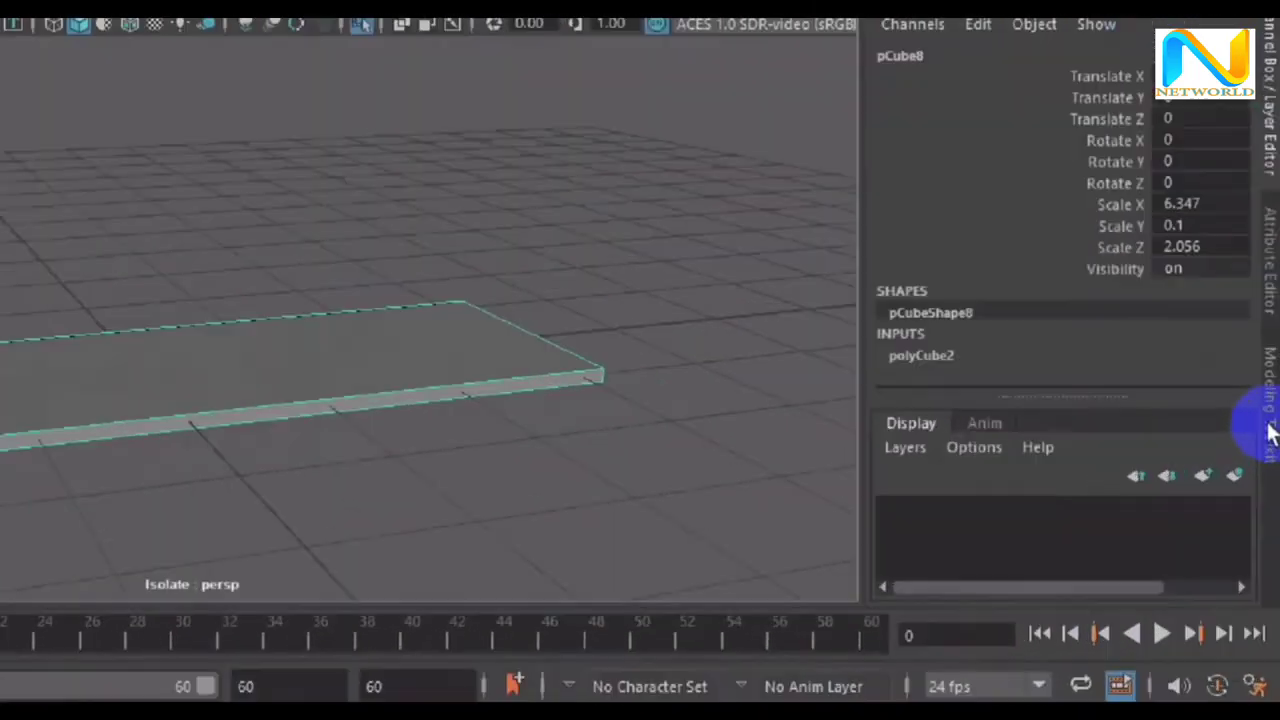
{"action": "left_click", "coordinate": [1268, 430]}
{"action": "scroll", "coordinate": [940, 440], "scroll_direction": "down", "scroll_amount": 1}
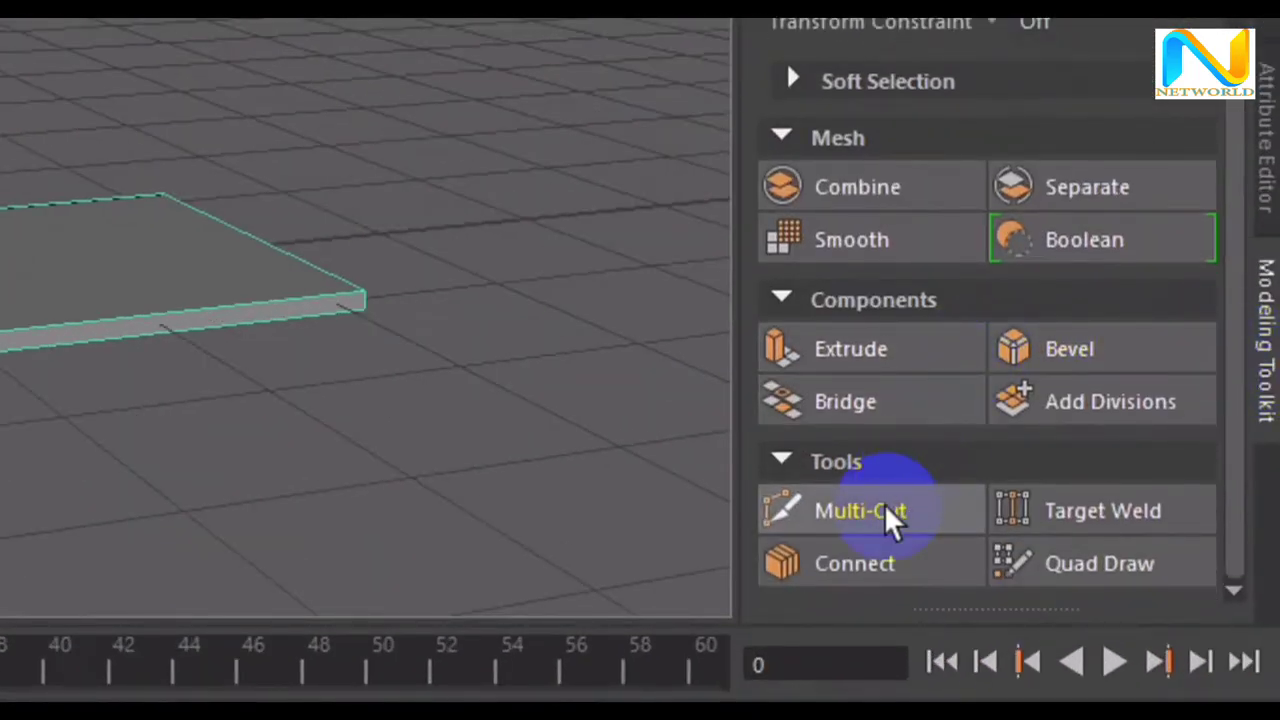
{"action": "left_click", "coordinate": [878, 506]}
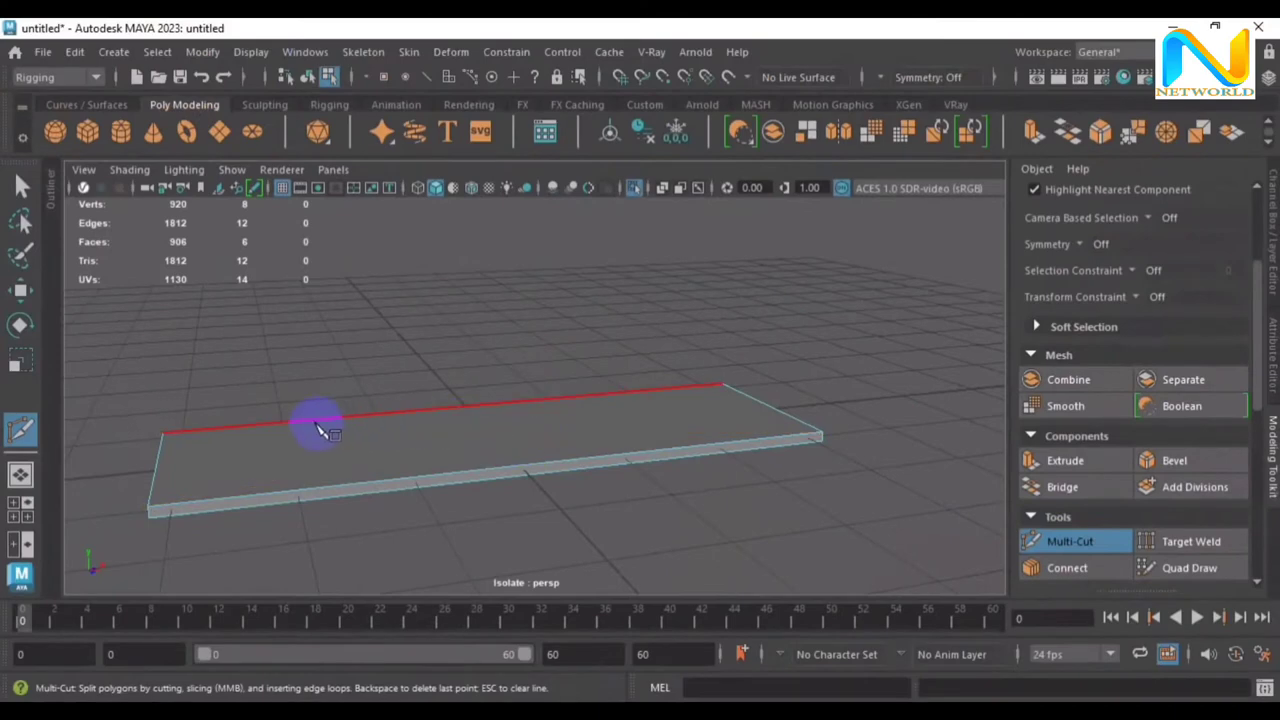
{"action": "left_click", "coordinate": [163, 433]}
{"action": "scroll", "coordinate": [231, 457], "scroll_direction": "up", "scroll_amount": 3}
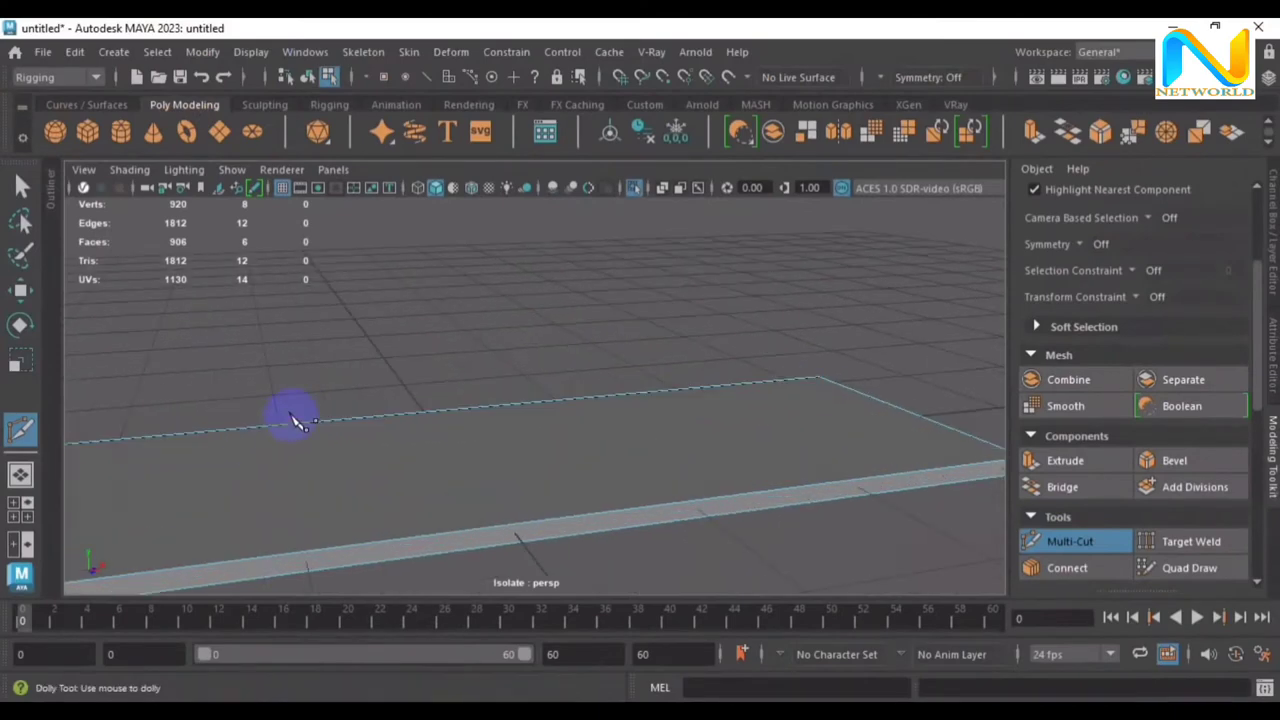
{"action": "mouse_move", "coordinate": [357, 366]}
{"action": "middle_mouse_down", "text": "alt"}
{"action": "mouse_move", "coordinate": [643, 277]}
{"action": "mouse_move", "coordinate": [583, 505]}
{"action": "middle_mouse_up", "text": "alt"}
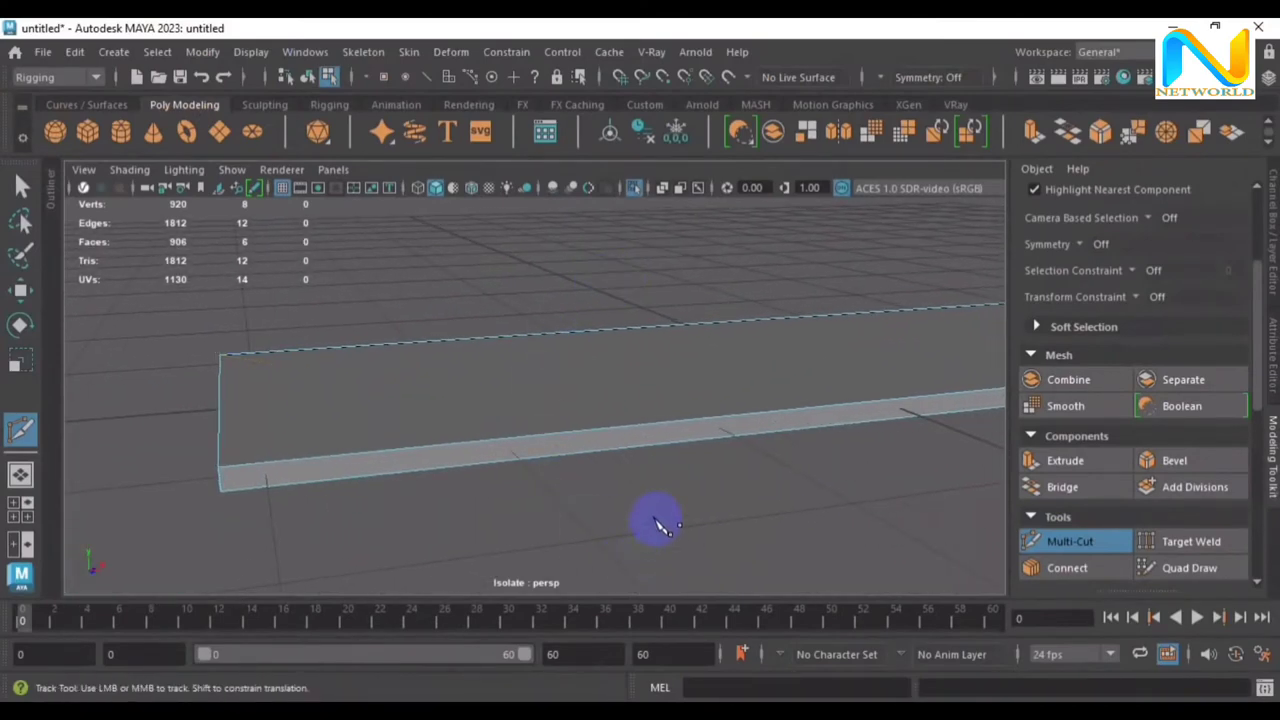
{"action": "left_click_drag", "start_coordinate": [657, 523], "coordinate": [616, 511], "text": "alt"}
{"action": "left_click_drag", "start_coordinate": [640, 502], "coordinate": [643, 497], "text": "alt"}
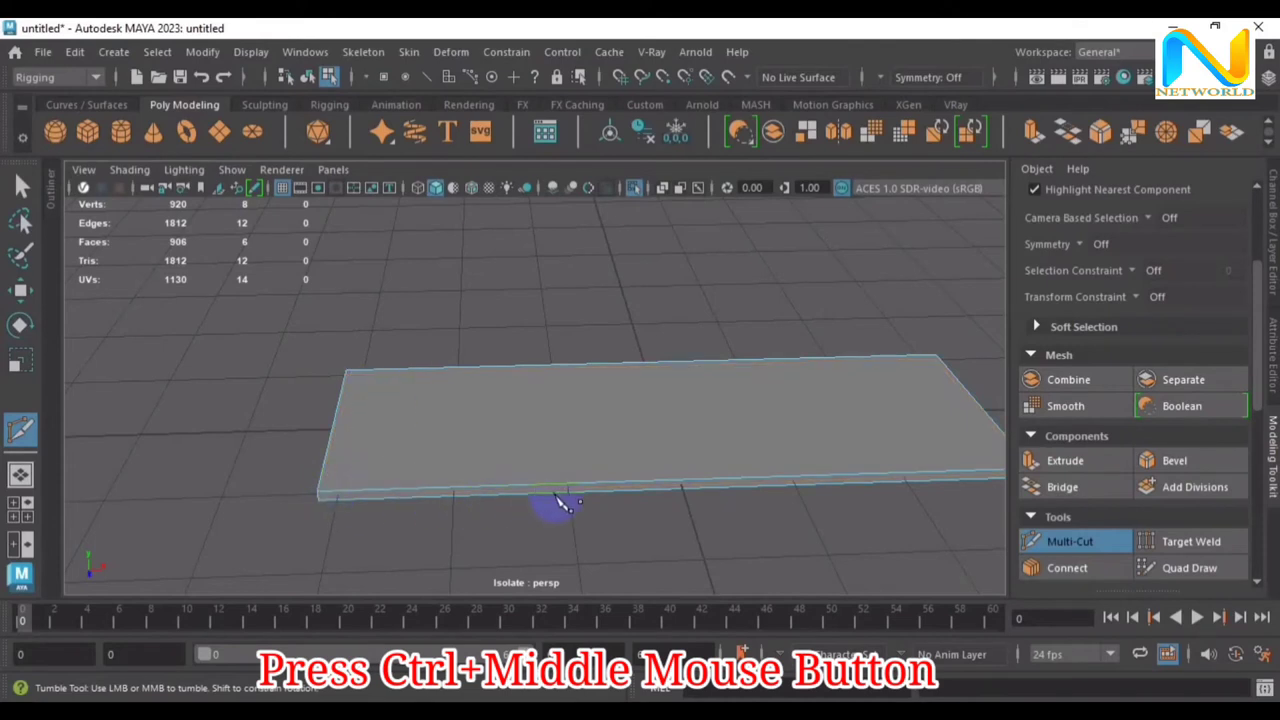
Insert two crosswise and three lengthwise edge loops into the slab
{"action": "middle_click", "coordinate": [610, 476], "text": "ctrl"}
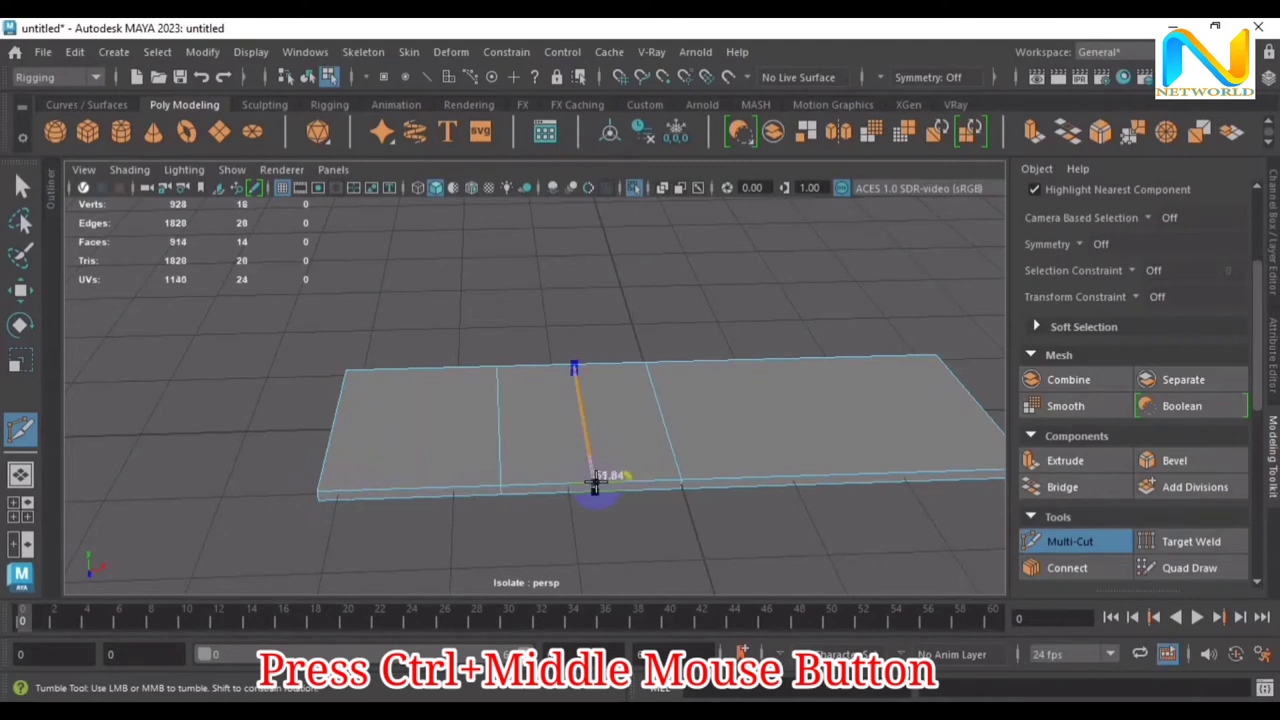
{"action": "middle_click", "coordinate": [851, 479], "text": "ctrl"}
{"action": "left_click_drag", "start_coordinate": [523, 526], "coordinate": [731, 546], "text": "alt"}
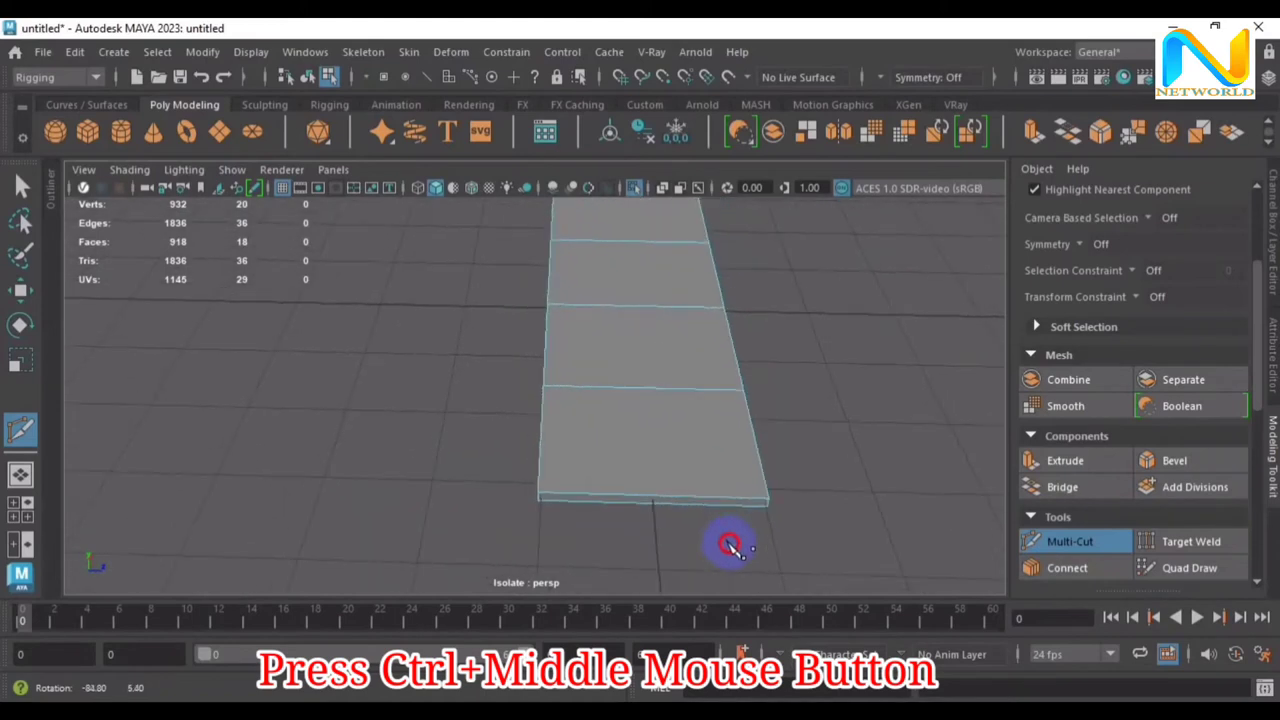
{"action": "middle_click", "coordinate": [648, 490], "text": "ctrl"}
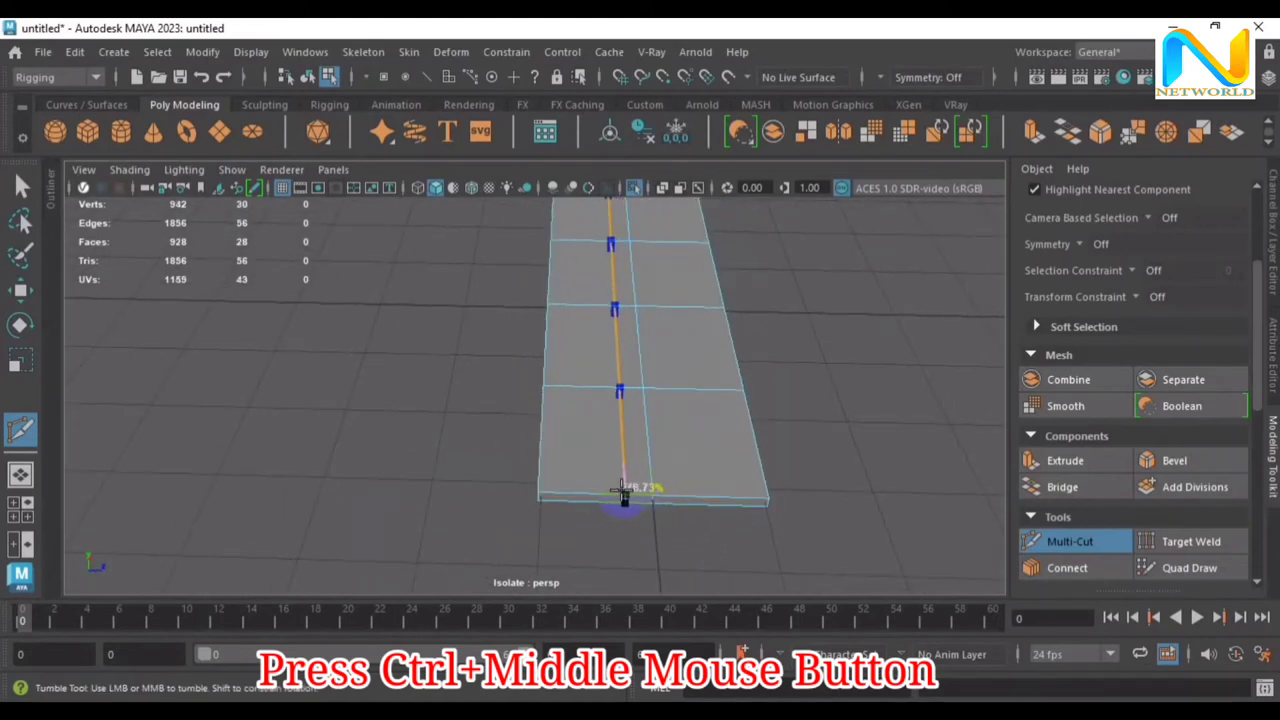
{"action": "middle_click", "coordinate": [610, 491], "text": "ctrl"}
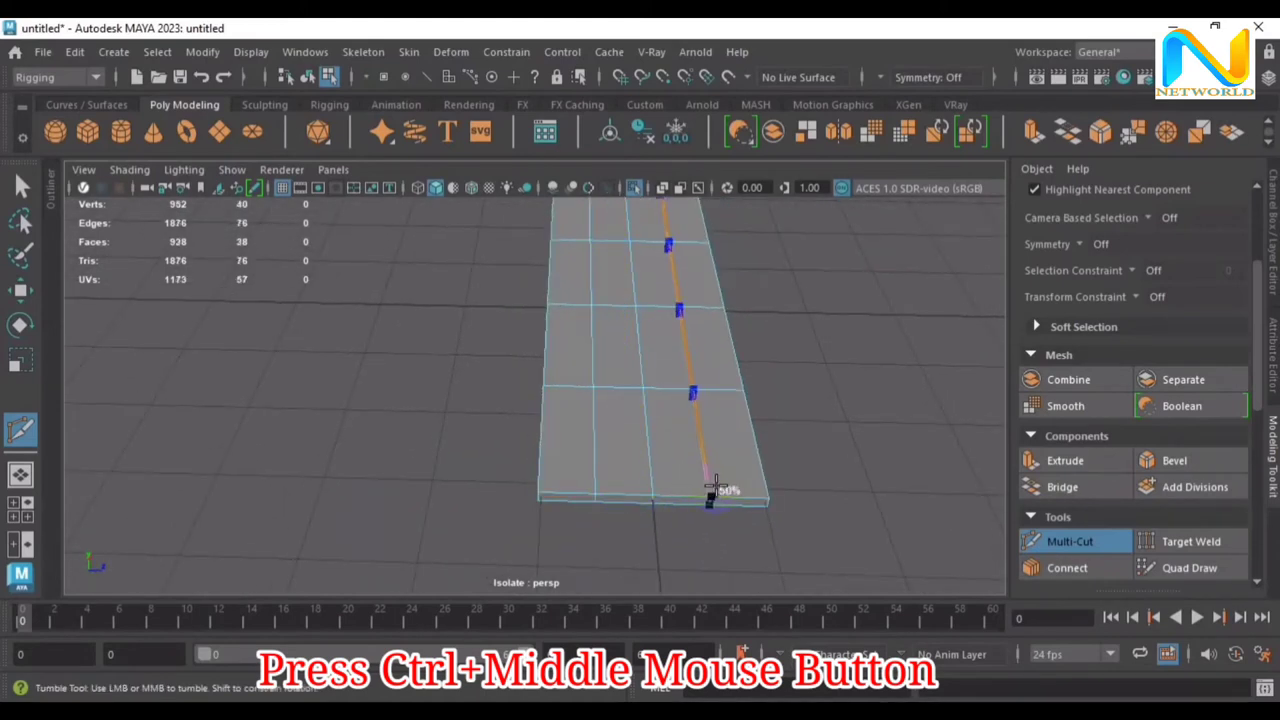
{"action": "middle_click", "coordinate": [800, 486], "text": "ctrl"}
Select the crosswise edge loops and scale them outward toward the slab's ends
{"action": "left_click", "coordinate": [1070, 541]}
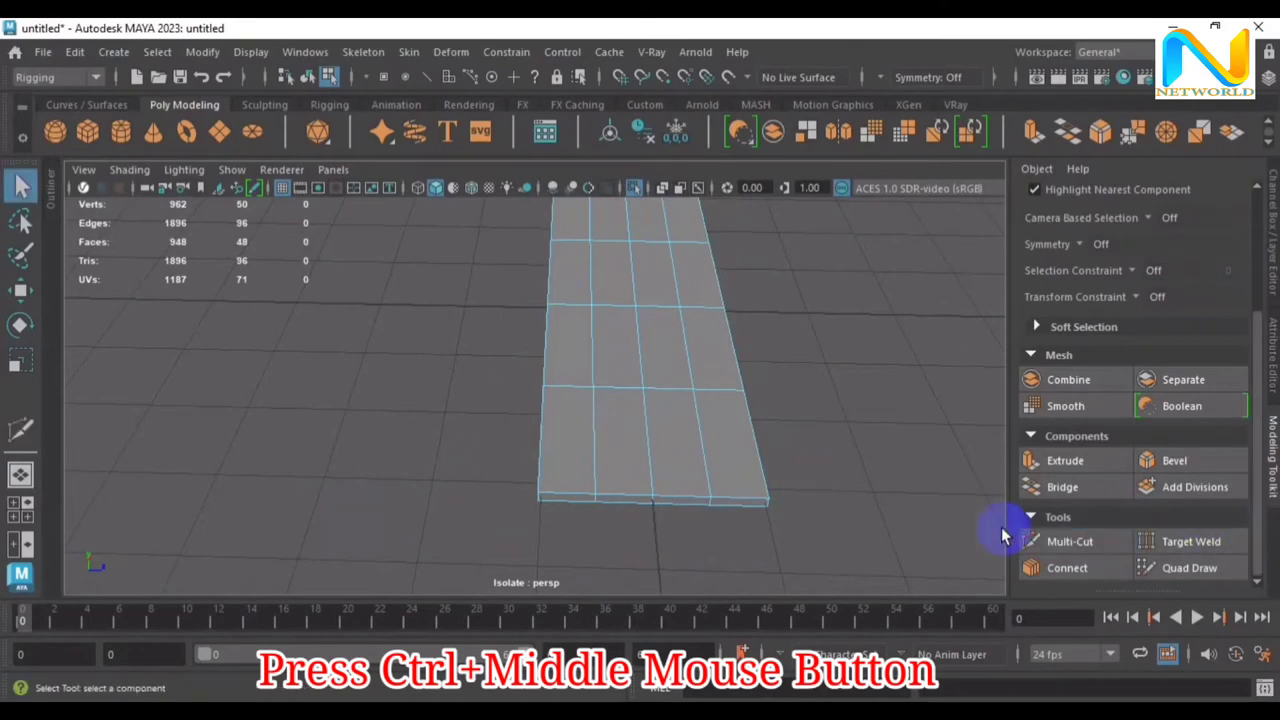
{"action": "scroll", "coordinate": [866, 487], "scroll_direction": "down", "scroll_amount": 3}
{"action": "mouse_move", "coordinate": [828, 482]}
{"action": "left_mouse_down", "text": "alt"}
{"action": "mouse_move", "coordinate": [743, 434]}
{"action": "mouse_move", "coordinate": [503, 437]}
{"action": "mouse_move", "coordinate": [657, 463]}
{"action": "mouse_move", "coordinate": [500, 431]}
{"action": "left_mouse_up", "text": "alt"}
{"action": "key", "text": "F10"}
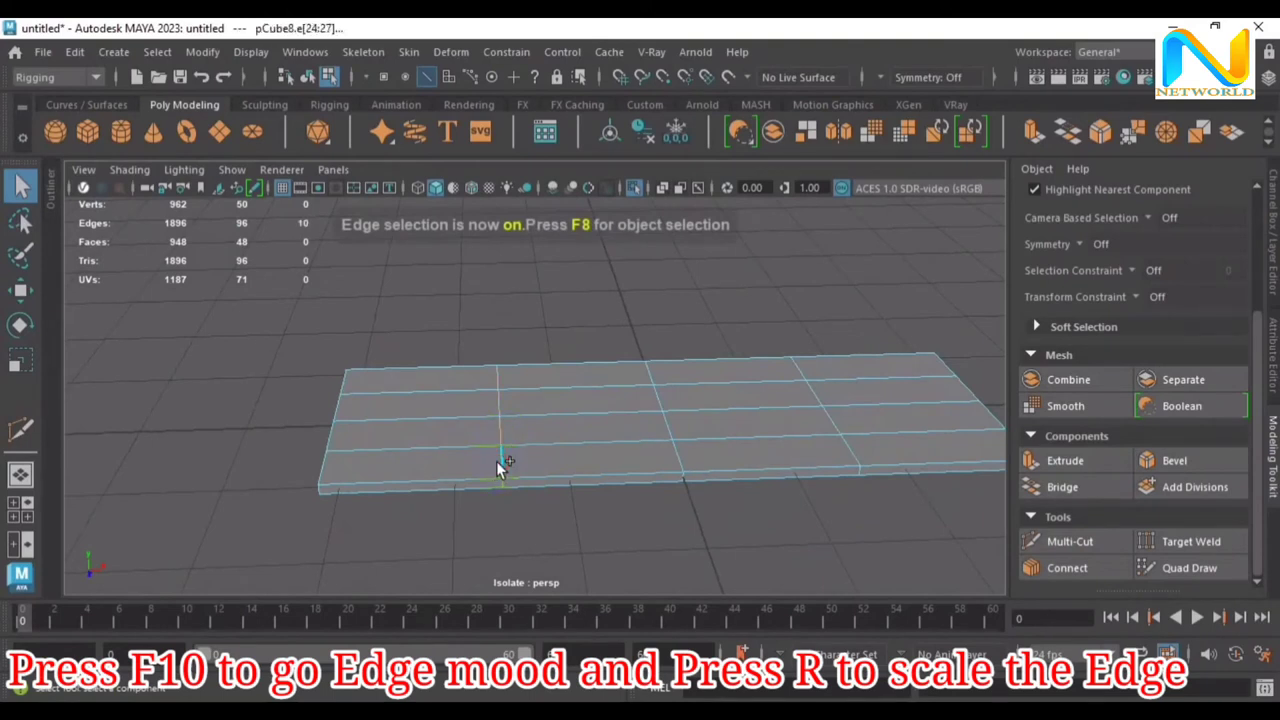
{"action": "left_click", "coordinate": [499, 462]}
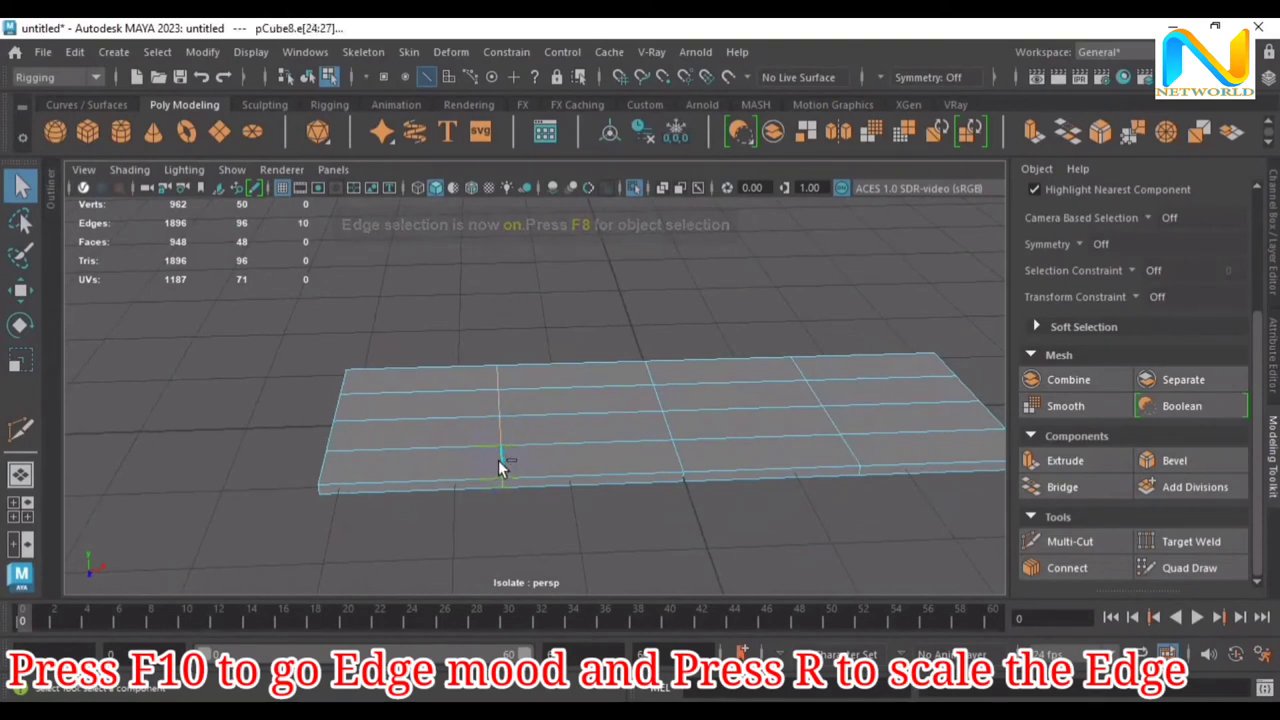
{"action": "double_click", "coordinate": [813, 398], "text": "shift"}
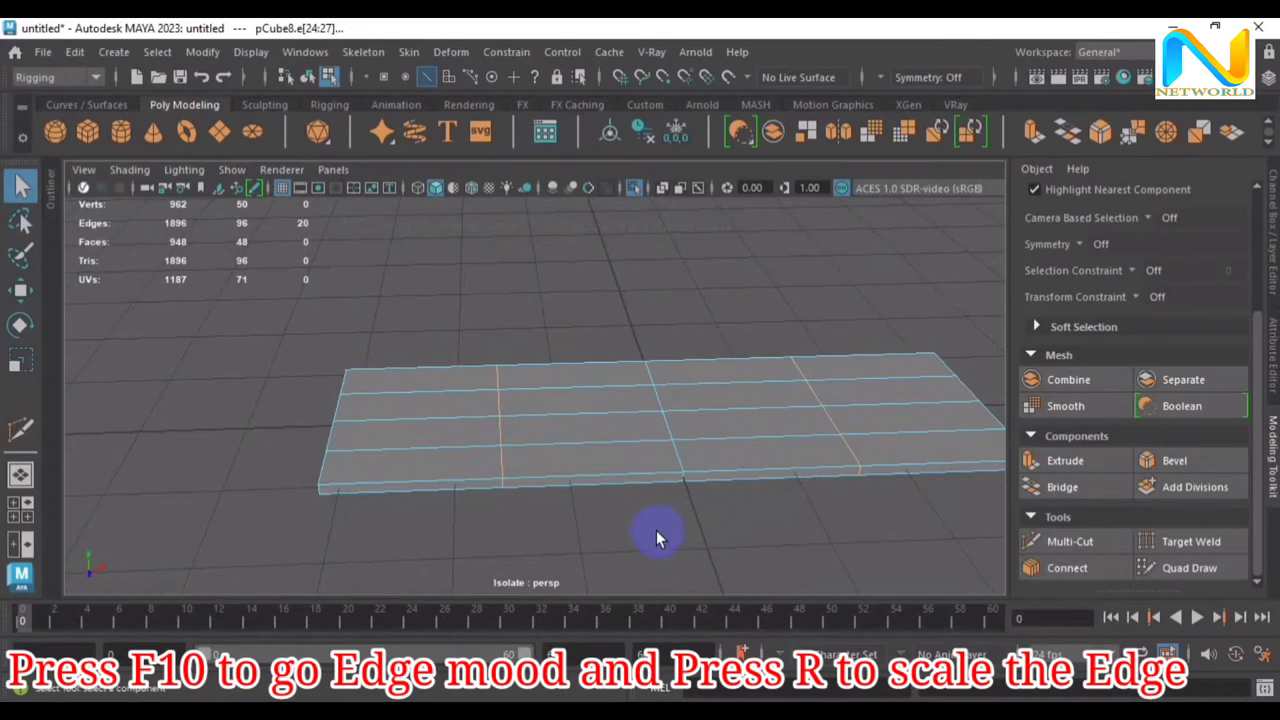
{"action": "left_click_drag", "start_coordinate": [675, 544], "coordinate": [670, 537], "text": "alt"}
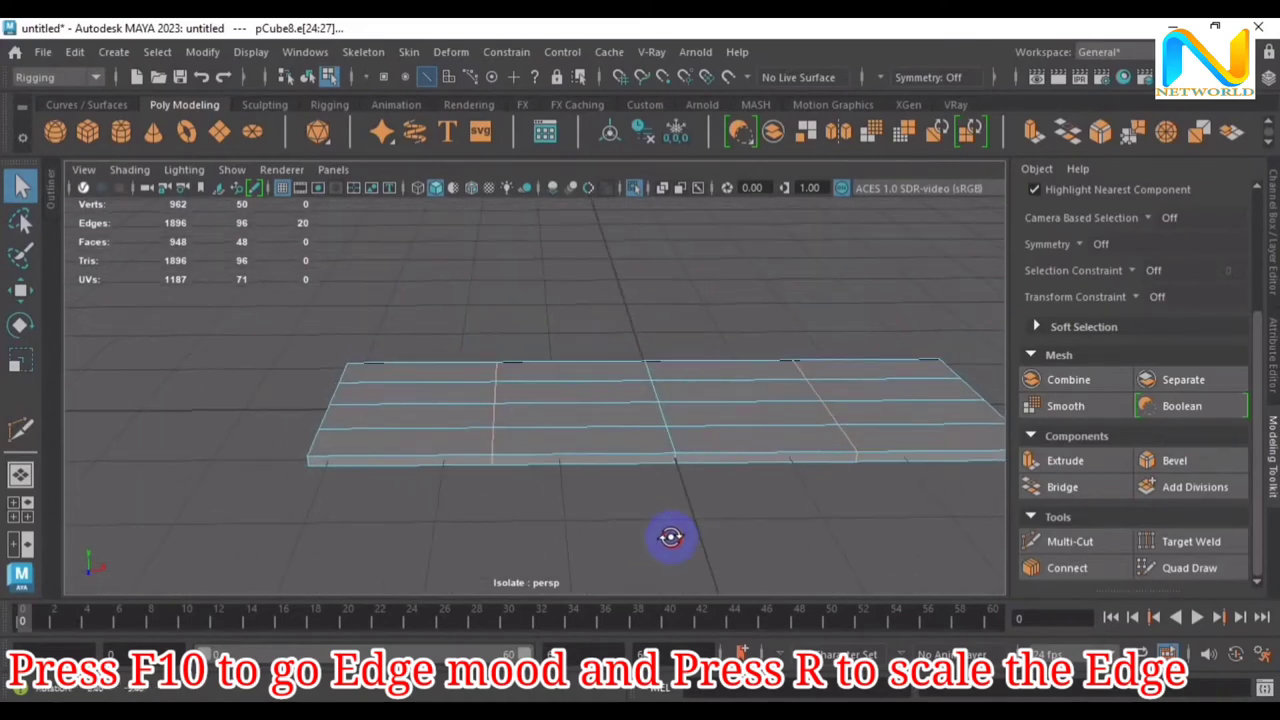
{"action": "key", "text": "r"}
{"action": "left_click_drag", "start_coordinate": [740, 405], "coordinate": [822, 413]}
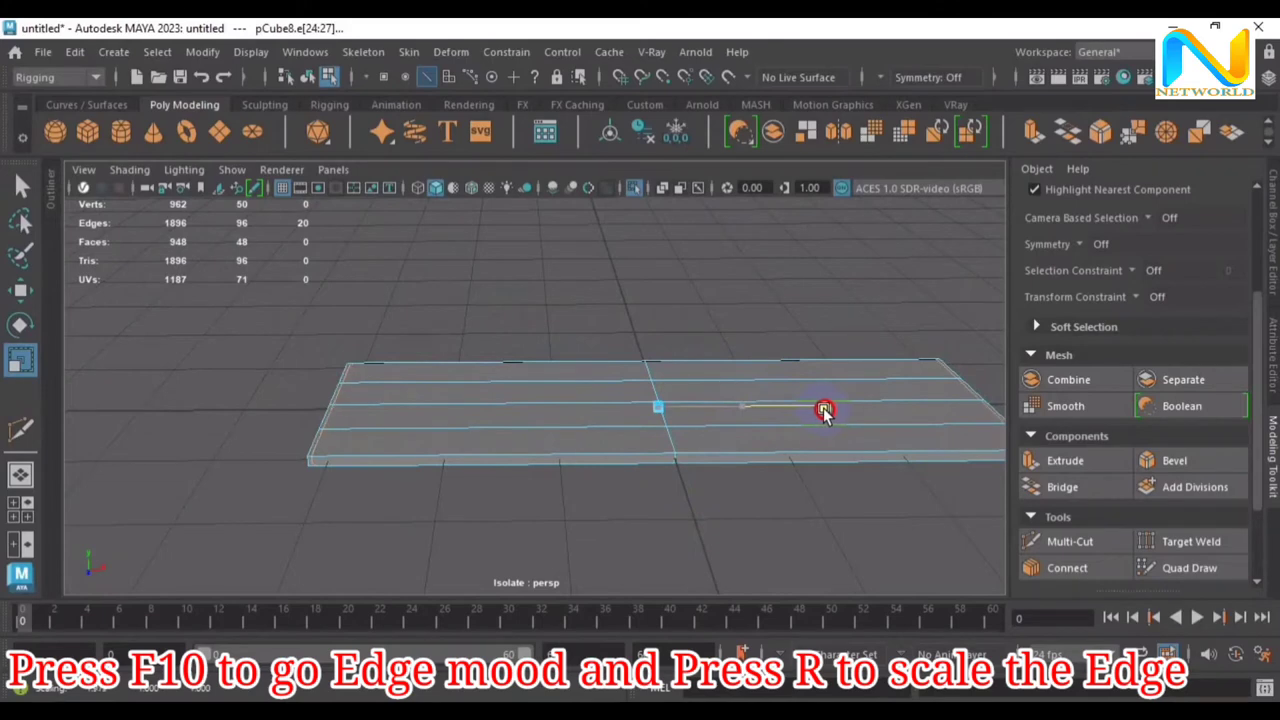
{"action": "mouse_move", "coordinate": [600, 514]}
{"action": "left_mouse_down", "text": "alt"}
{"action": "mouse_move", "coordinate": [660, 544]}
{"action": "mouse_move", "coordinate": [809, 549]}
{"action": "left_mouse_up", "text": "alt"}
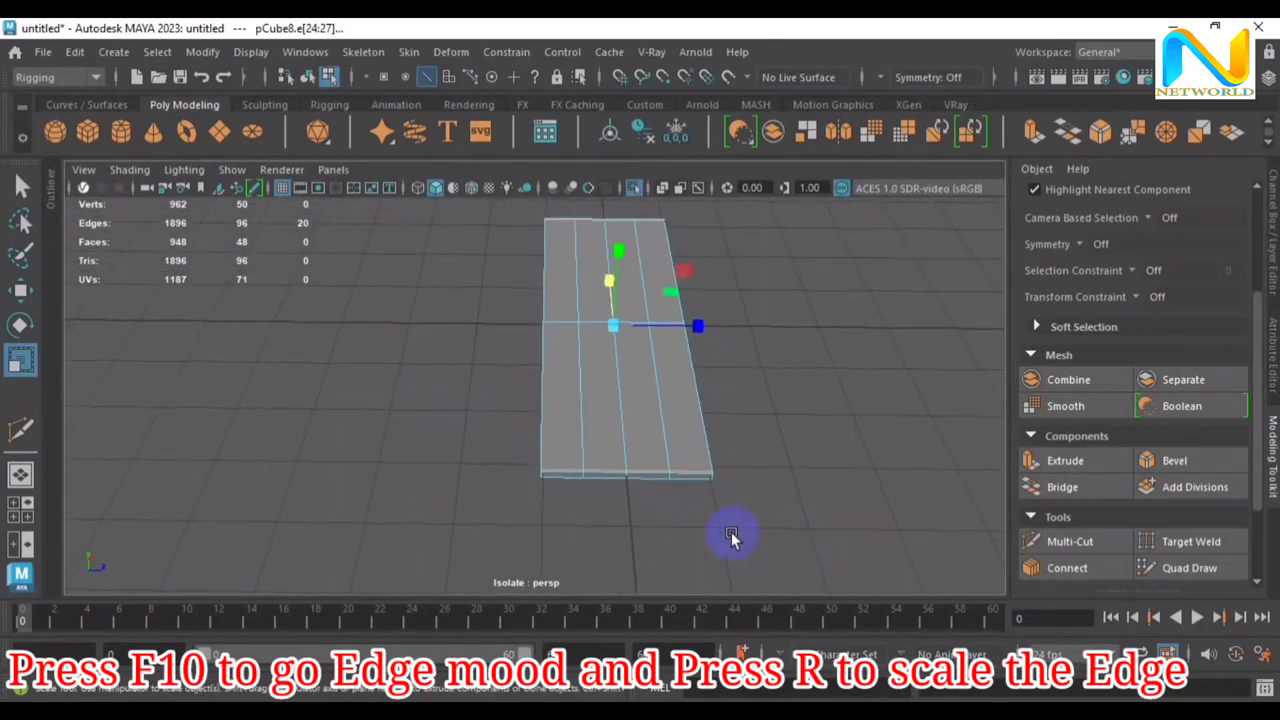
{"action": "key", "text": "q"}
Select the lengthwise edge loops and scale them apart toward the plank's sides
{"action": "scroll", "coordinate": [600, 505], "scroll_direction": "up", "scroll_amount": 2}
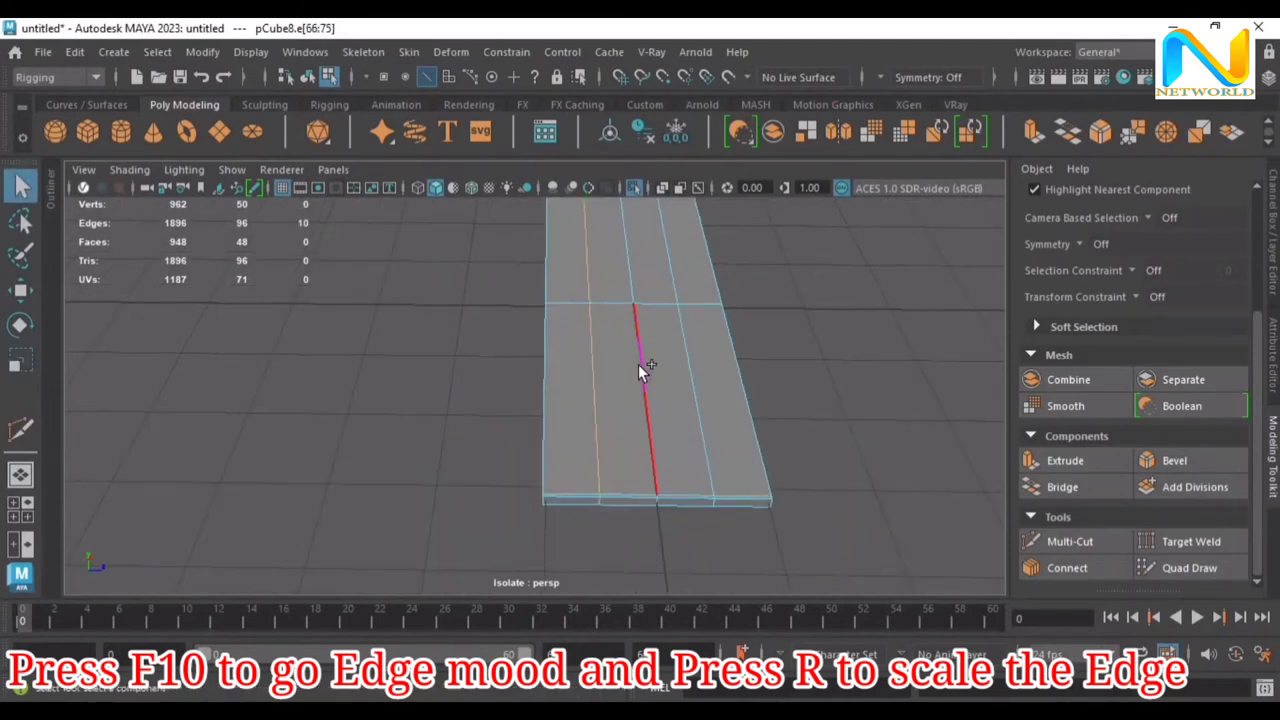
{"action": "double_click", "coordinate": [640, 372], "text": "shift"}
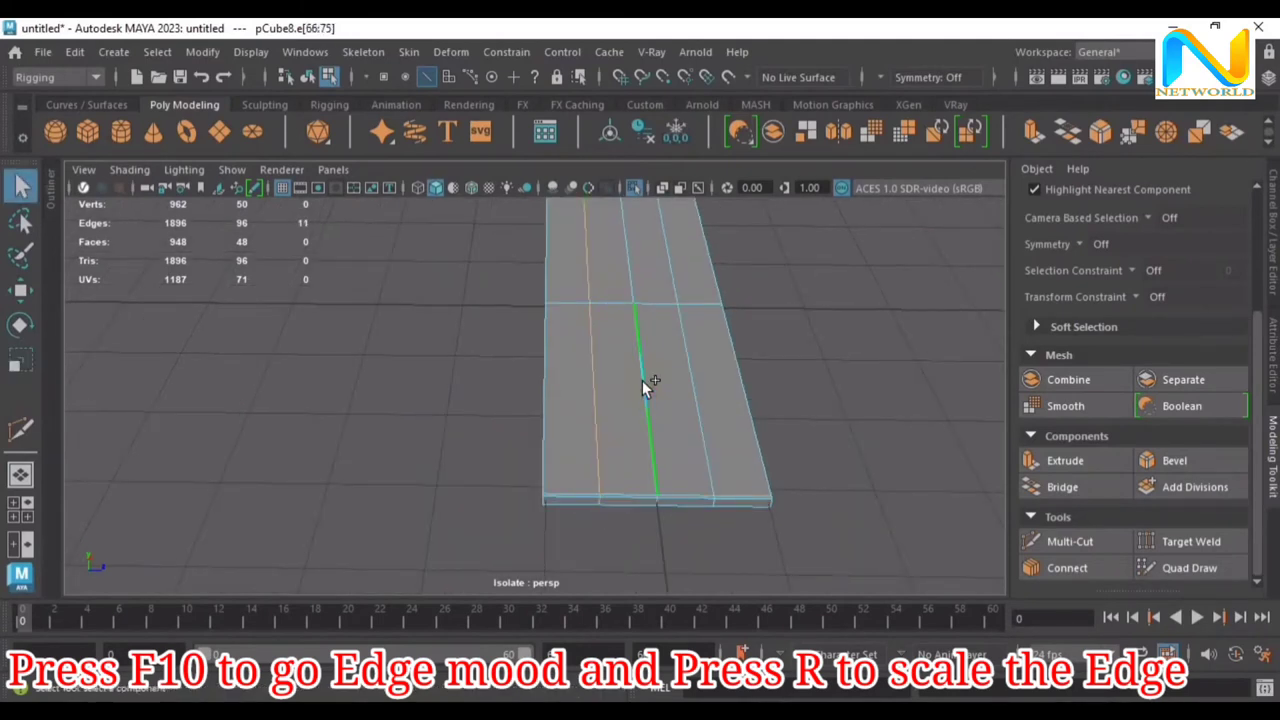
{"action": "double_click", "coordinate": [701, 406], "text": "shift"}
{"action": "scroll", "coordinate": [800, 366], "scroll_direction": "down", "scroll_amount": 2}
{"action": "scroll", "coordinate": [770, 392], "scroll_direction": "down", "scroll_amount": 1}
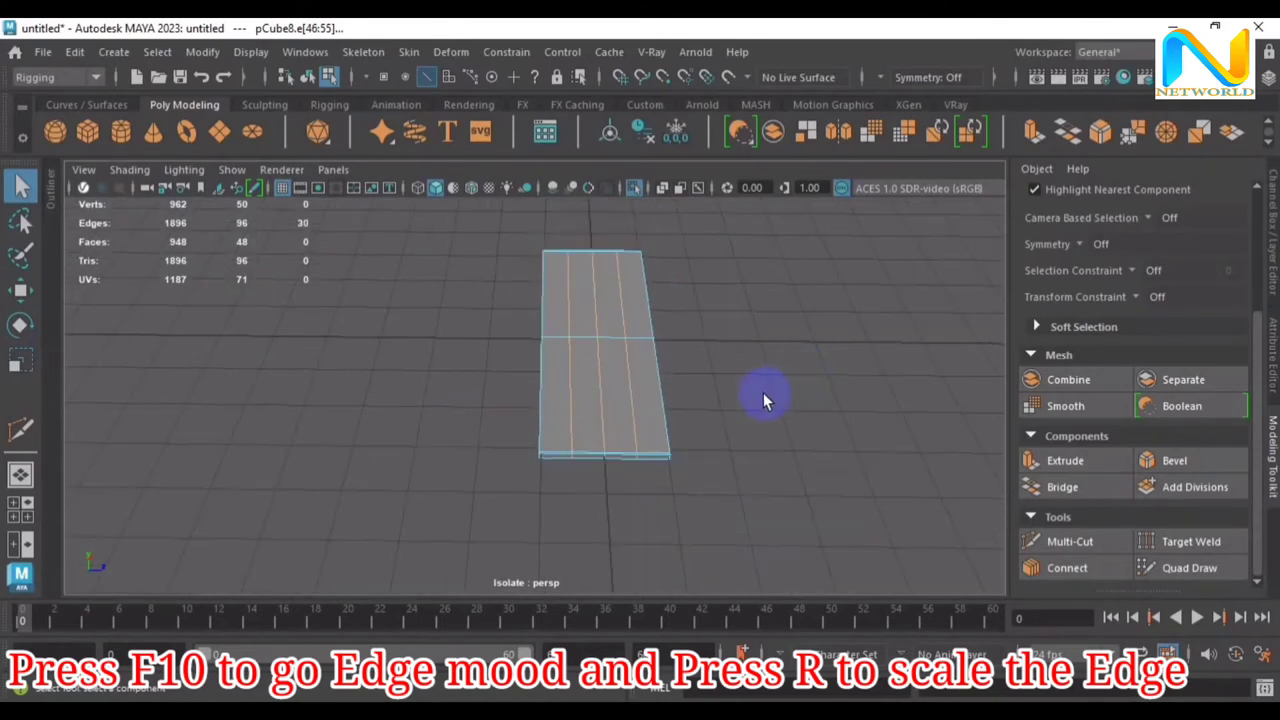
{"action": "left_click", "coordinate": [565, 393]}
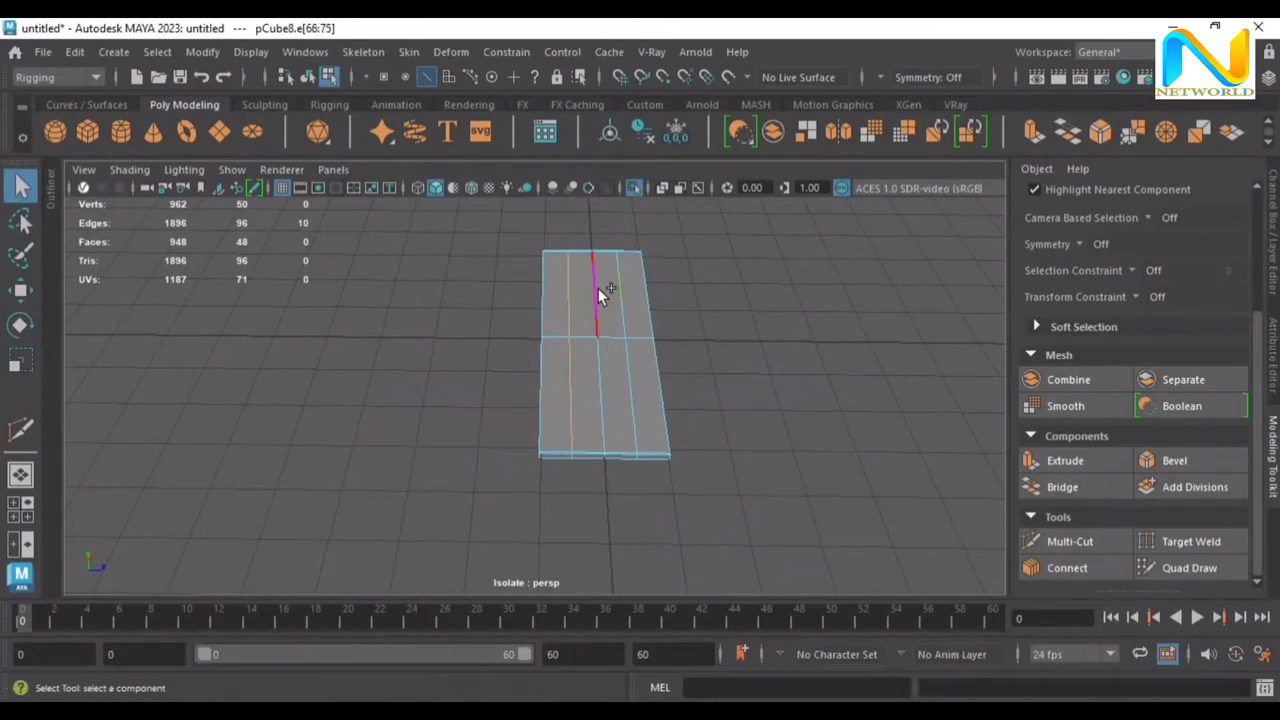
{"action": "left_click", "coordinate": [613, 297], "text": "shift"}
{"action": "mouse_move", "coordinate": [623, 509]}
{"action": "left_mouse_down", "text": "alt"}
{"action": "mouse_move", "coordinate": [634, 500]}
{"action": "mouse_move", "coordinate": [623, 406]}
{"action": "mouse_move", "coordinate": [636, 504]}
{"action": "mouse_move", "coordinate": [770, 505]}
{"action": "left_mouse_up", "text": "alt"}
{"action": "left_click_drag", "start_coordinate": [838, 527], "coordinate": [816, 496], "text": "alt"}
{"action": "key", "text": "r"}
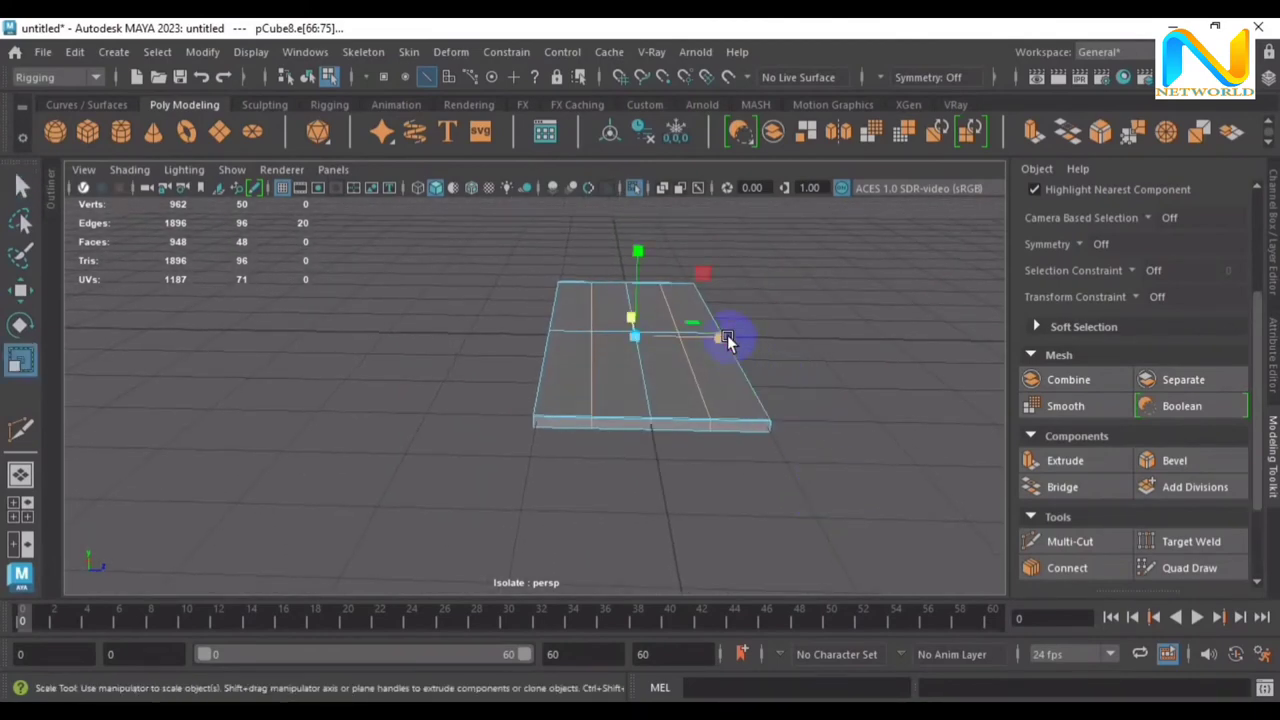
{"action": "left_click_drag", "start_coordinate": [726, 337], "coordinate": [797, 349]}
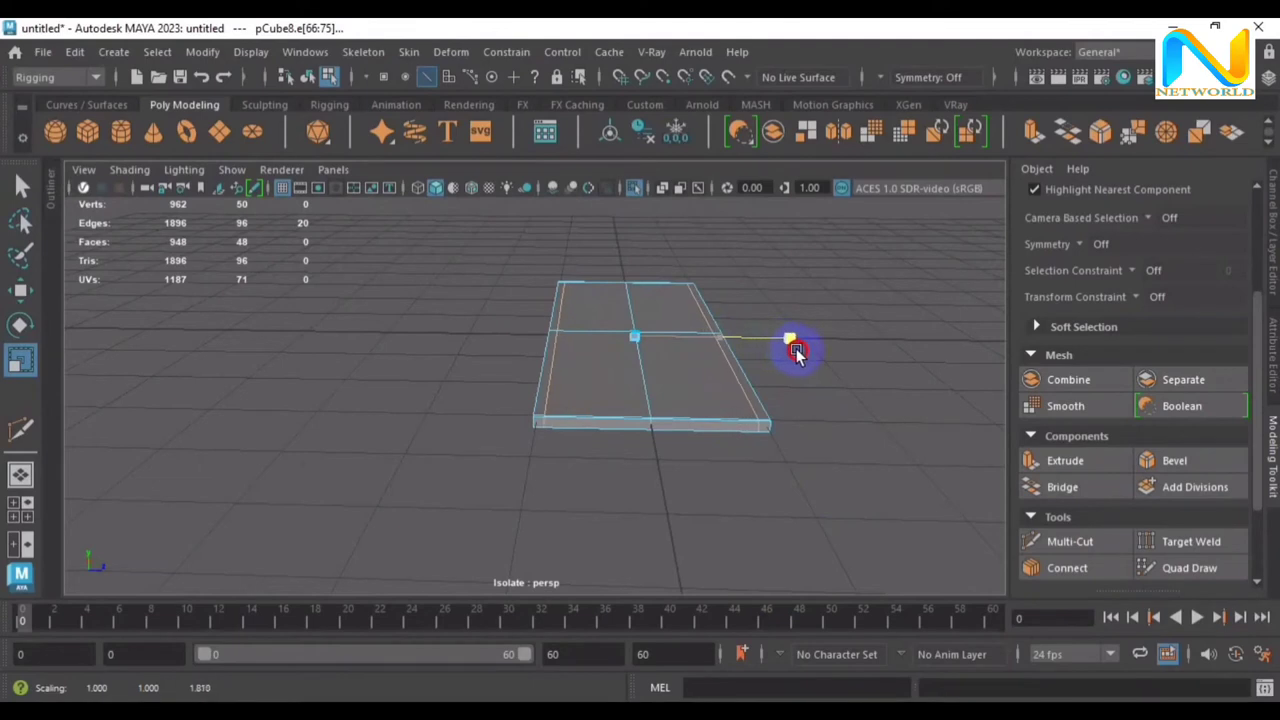
{"action": "key", "text": "q"}
{"action": "key", "text": "F8"}
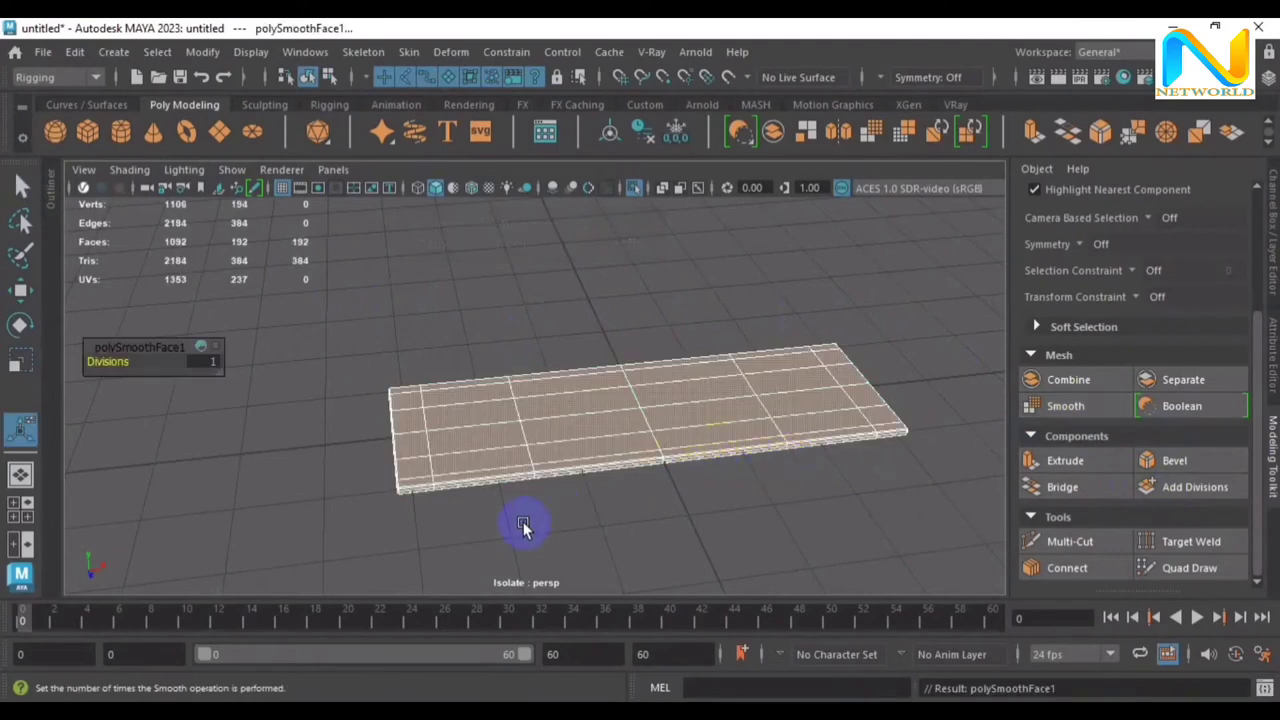
Raise the plank's smoothing Divisions from 1 to 2 and inspect the result
{"action": "left_click", "coordinate": [110, 361]}
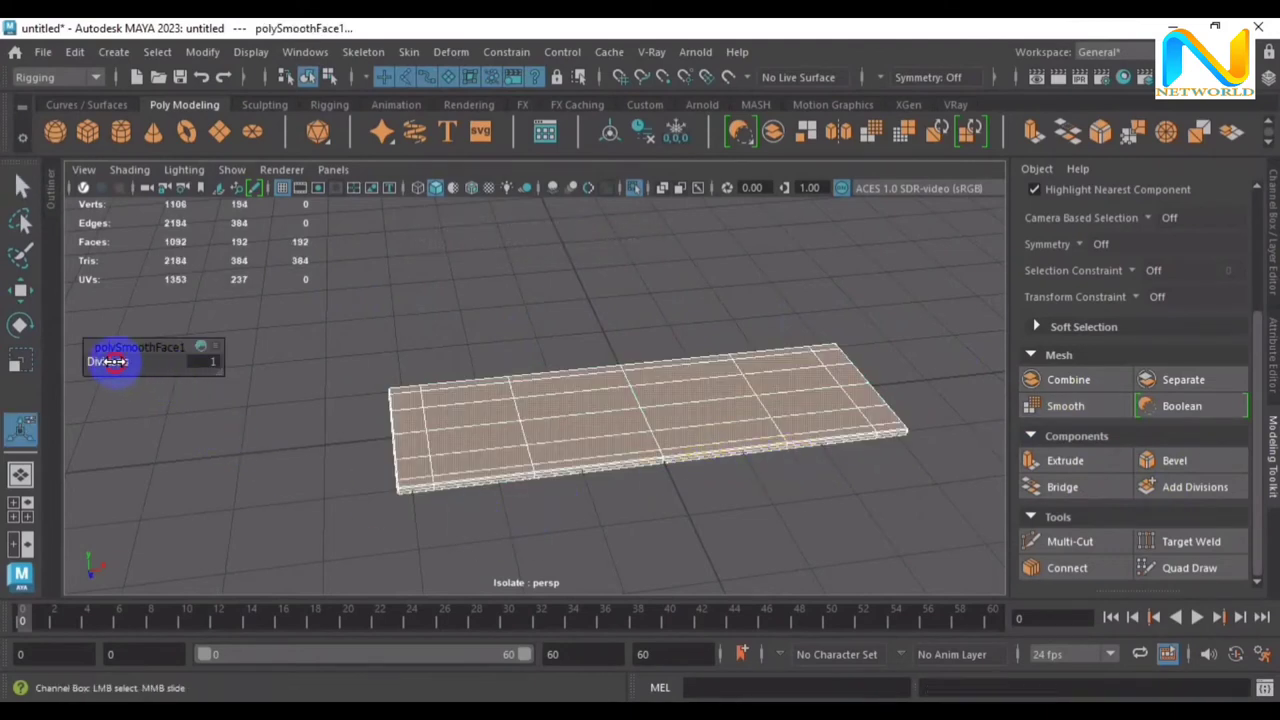
{"action": "middle_click_drag", "start_coordinate": [117, 361], "coordinate": [130, 361]}
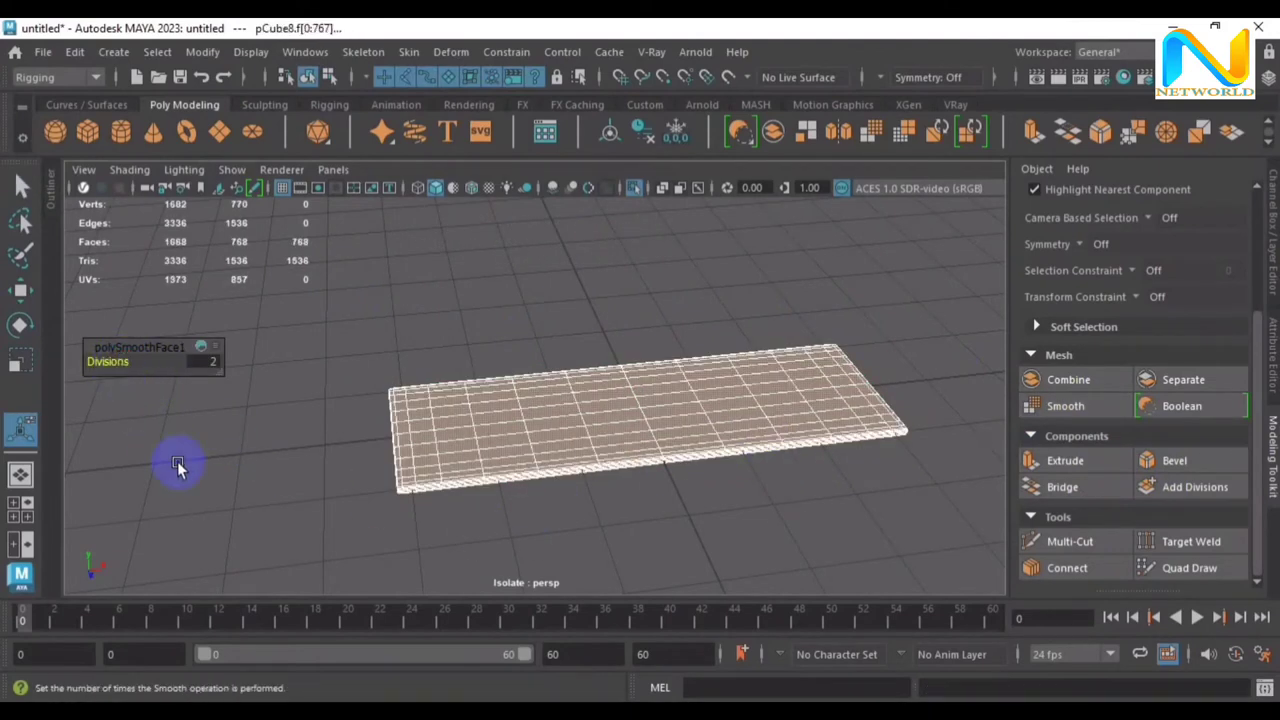
{"action": "key", "text": "q"}
{"action": "left_click", "coordinate": [645, 519]}
{"action": "mouse_move", "coordinate": [627, 500]}
{"action": "left_mouse_down", "text": "alt"}
{"action": "mouse_move", "coordinate": [580, 488]}
{"action": "mouse_move", "coordinate": [616, 437]}
{"action": "left_mouse_up", "text": "alt"}
{"action": "left_click", "coordinate": [620, 432]}
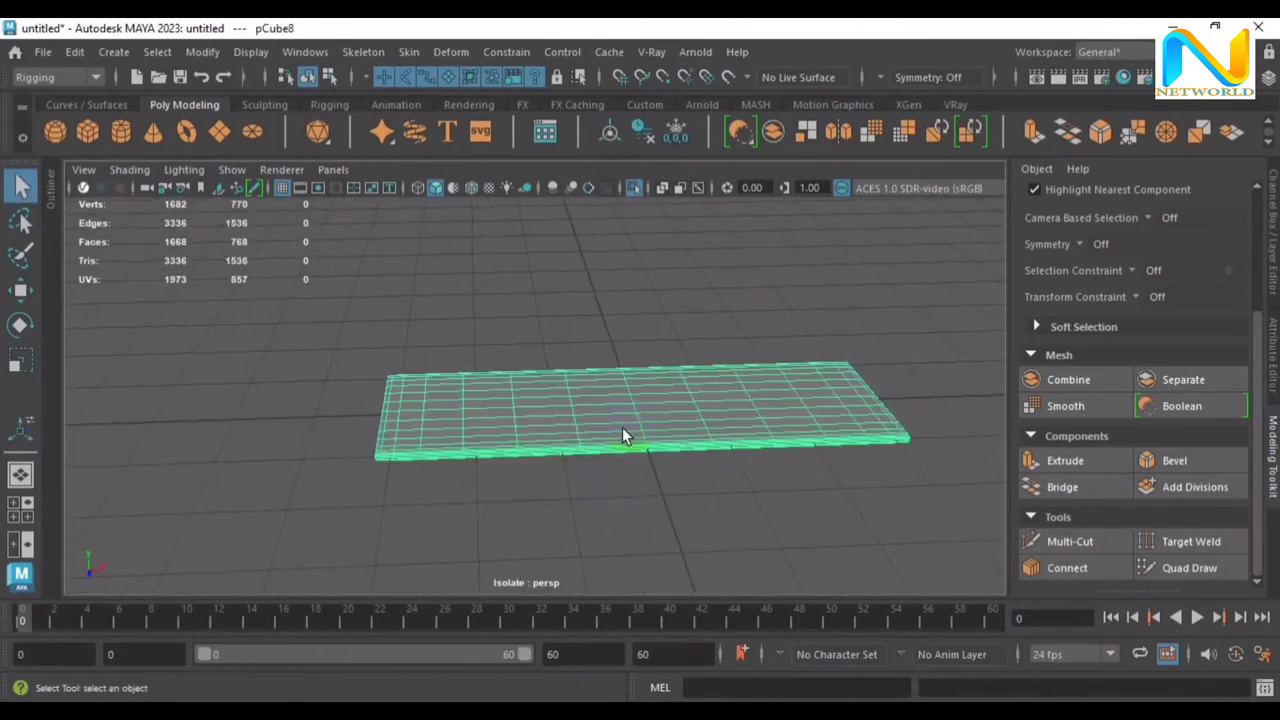
{"action": "left_click", "coordinate": [598, 495]}
Exit isolate with Ctrl+1 and smooth the front seat piece with 2 divisions
{"action": "key", "text": "ctrl+1"}
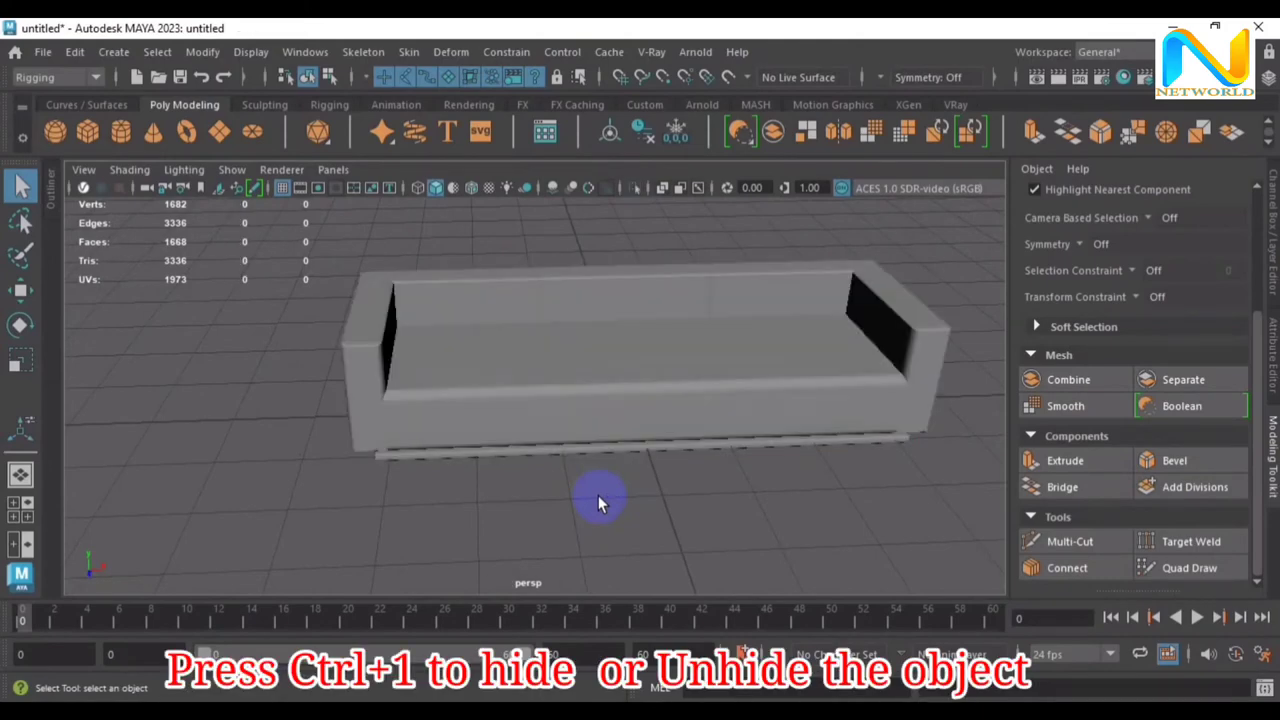
{"action": "mouse_move", "coordinate": [612, 493]}
{"action": "left_mouse_down", "text": "alt"}
{"action": "mouse_move", "coordinate": [616, 428]}
{"action": "mouse_move", "coordinate": [451, 449]}
{"action": "mouse_move", "coordinate": [514, 486]}
{"action": "mouse_move", "coordinate": [586, 500]}
{"action": "left_mouse_up", "text": "alt"}
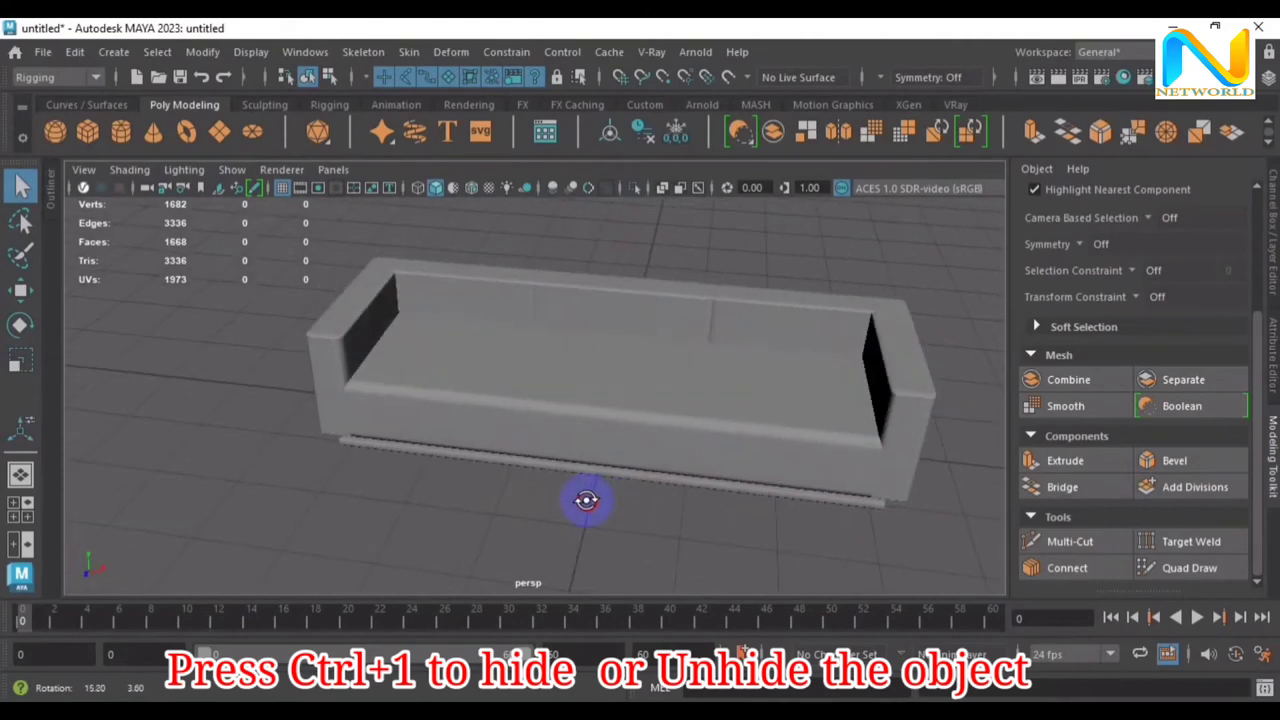
{"action": "left_click", "coordinate": [557, 423]}
{"action": "left_click", "coordinate": [530, 470]}
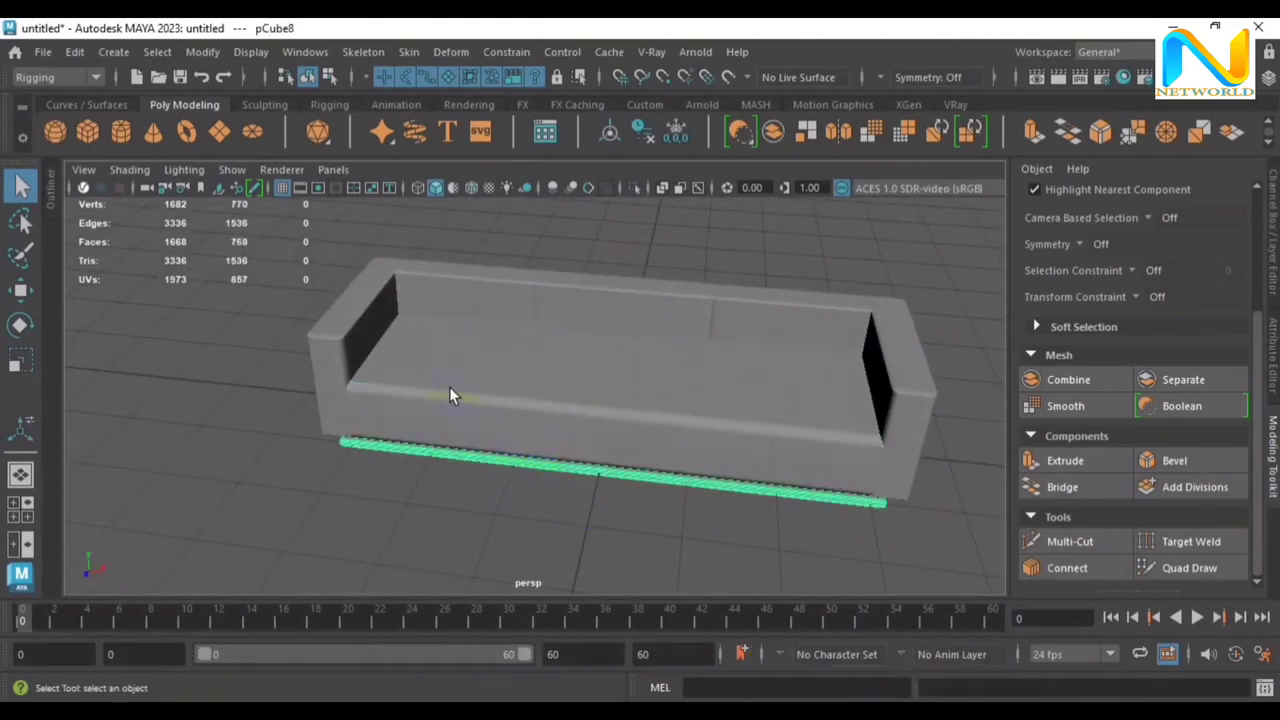
{"action": "left_click", "coordinate": [452, 393]}
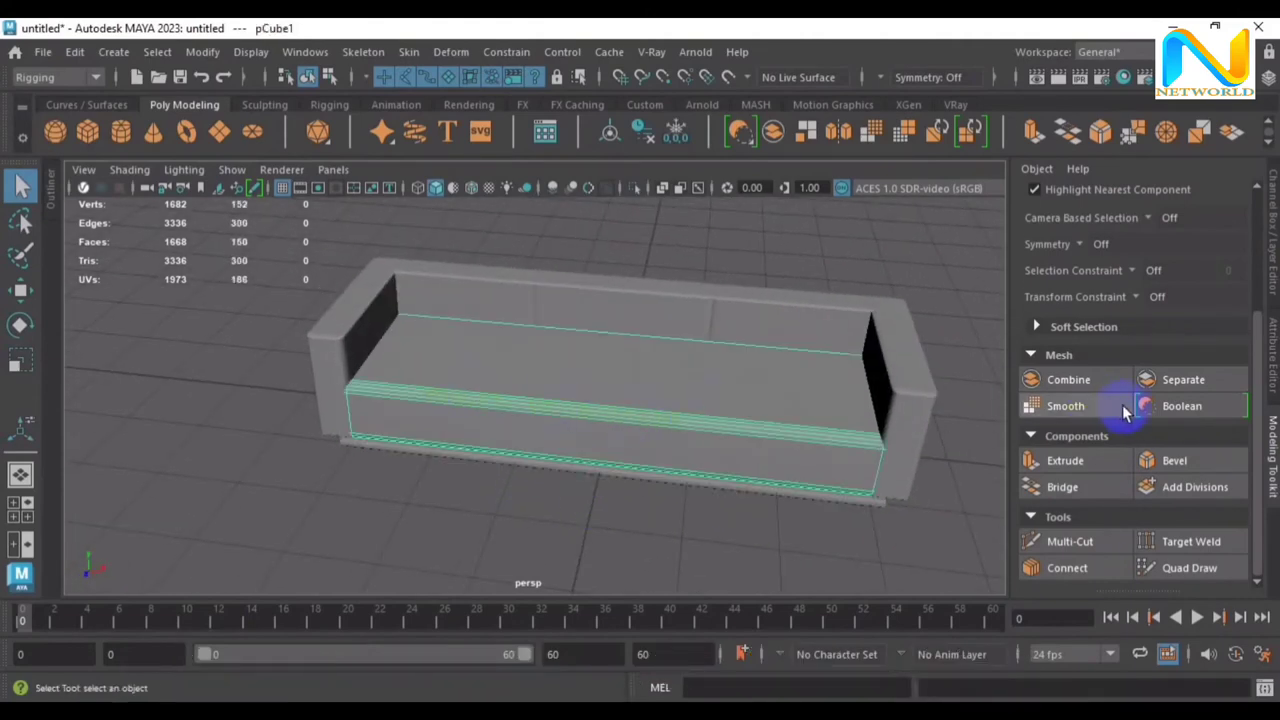
{"action": "left_click", "coordinate": [1078, 410]}
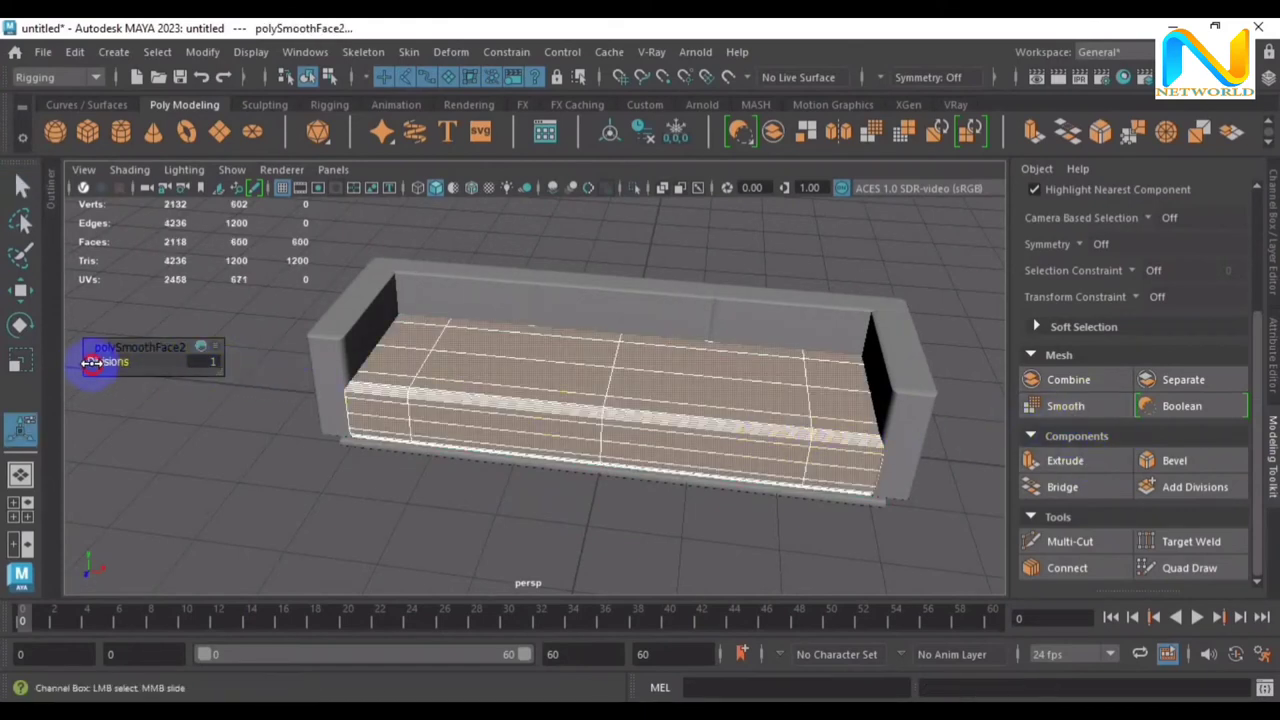
{"action": "left_click_drag", "start_coordinate": [90, 362], "coordinate": [100, 362]}
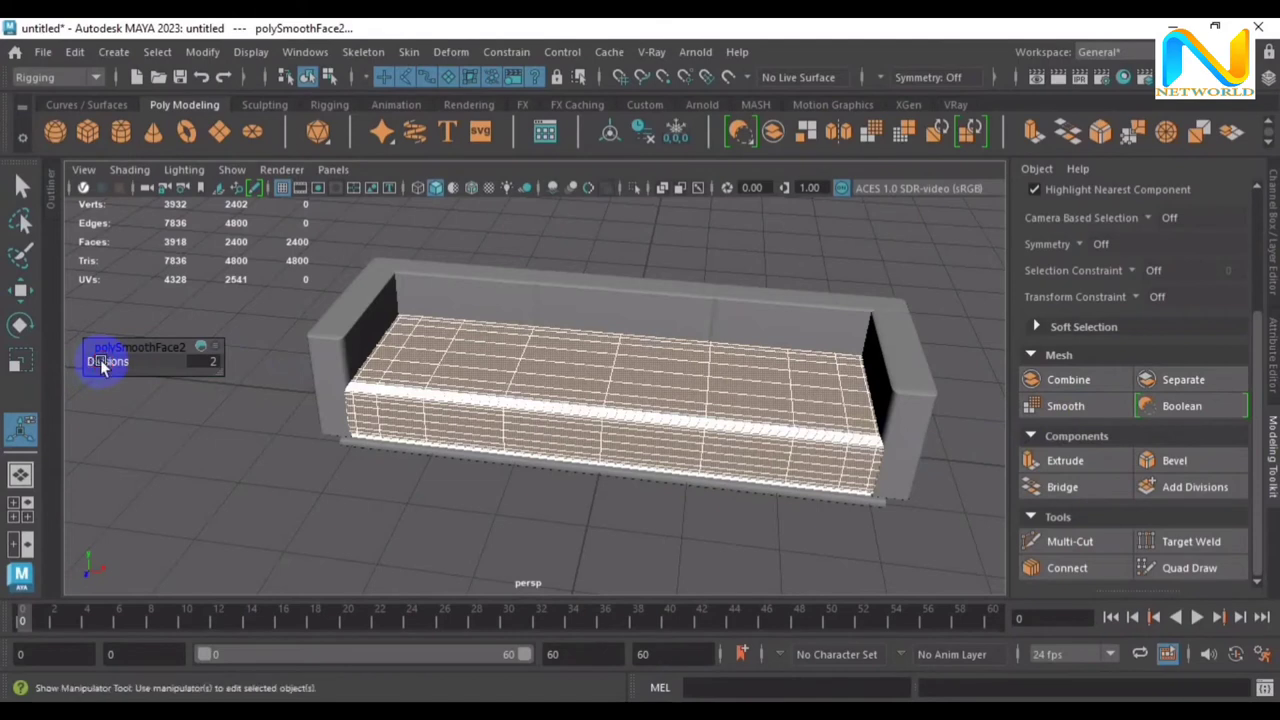
{"action": "left_click", "coordinate": [366, 471]}
Smooth both armrests and the three back pieces together at 2 divisions
{"action": "left_click", "coordinate": [330, 356]}
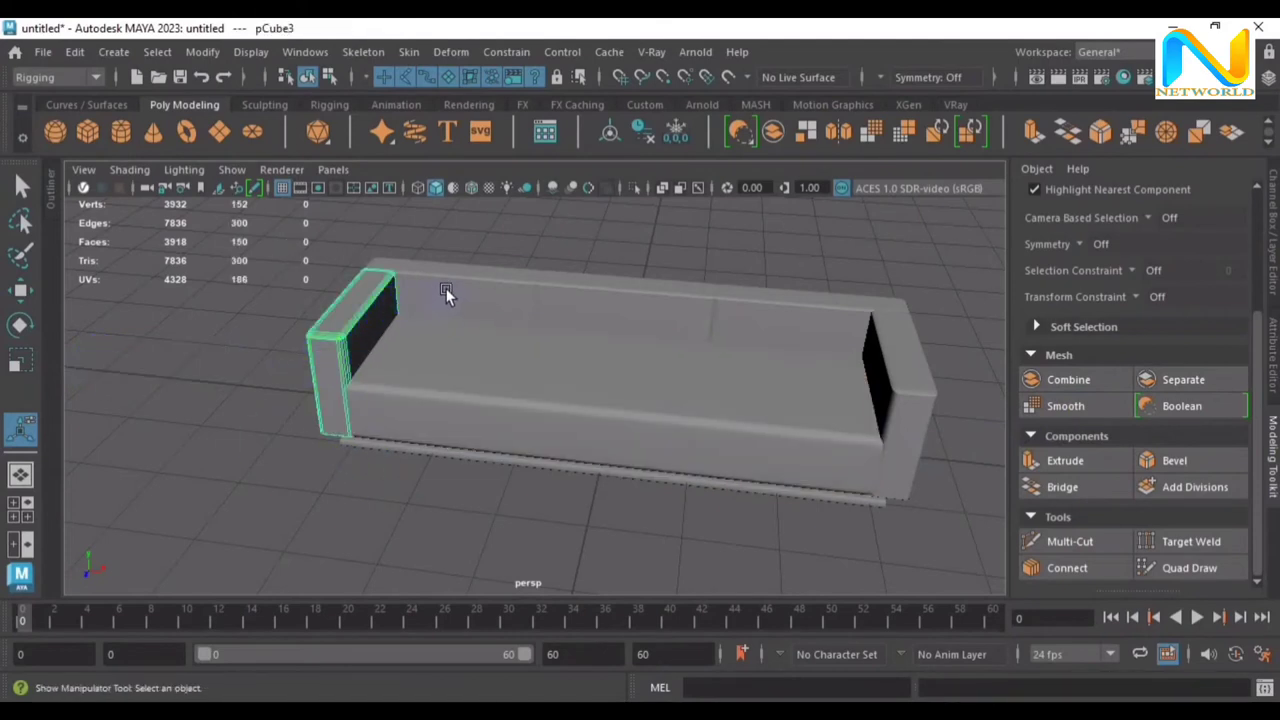
{"action": "left_click", "coordinate": [472, 293], "text": "shift"}
{"action": "left_click", "coordinate": [645, 302], "text": "shift"}
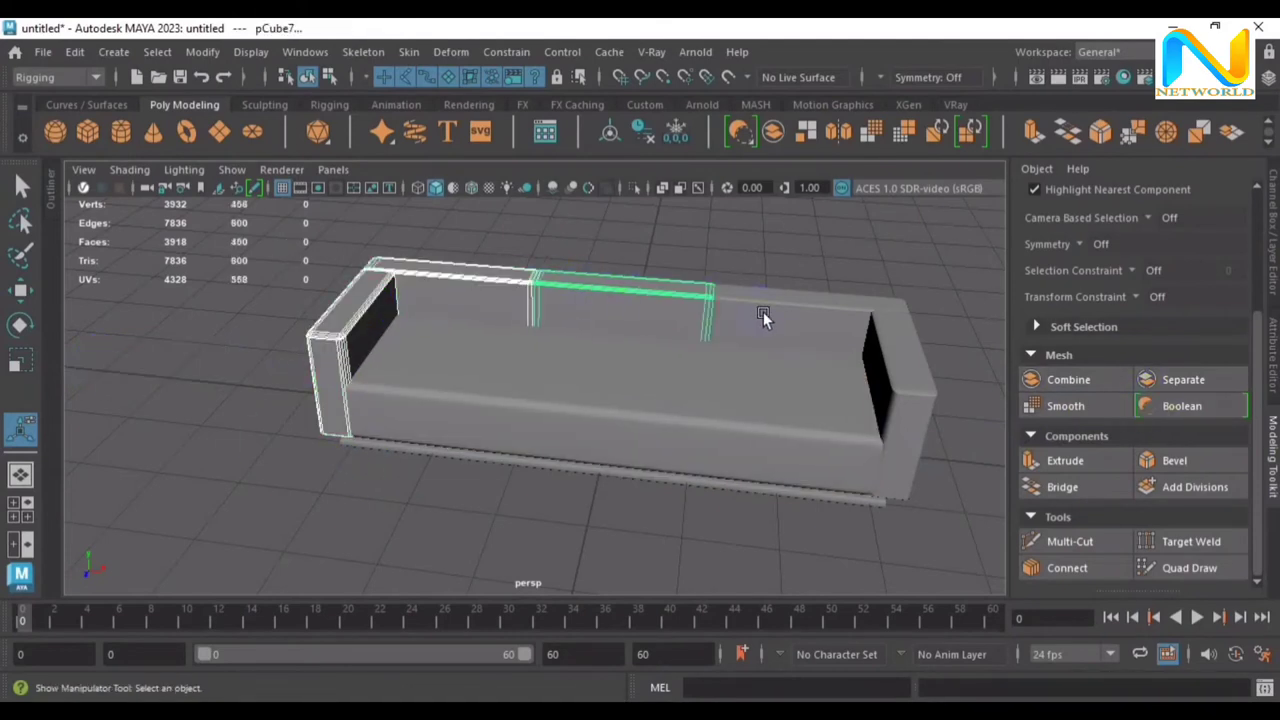
{"action": "left_click", "coordinate": [766, 318], "text": "shift"}
{"action": "left_click", "coordinate": [893, 341], "text": "shift"}
{"action": "left_click", "coordinate": [1086, 412]}
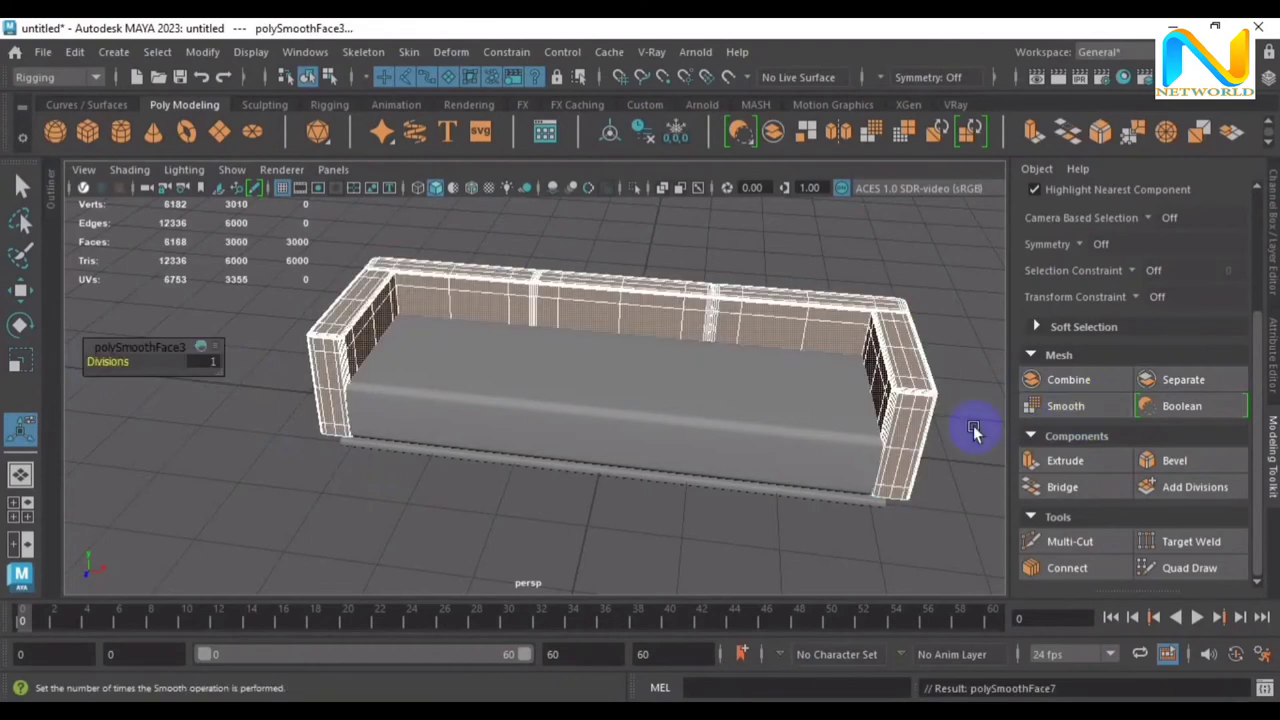
{"action": "left_click_drag", "start_coordinate": [108, 380], "coordinate": [120, 360]}
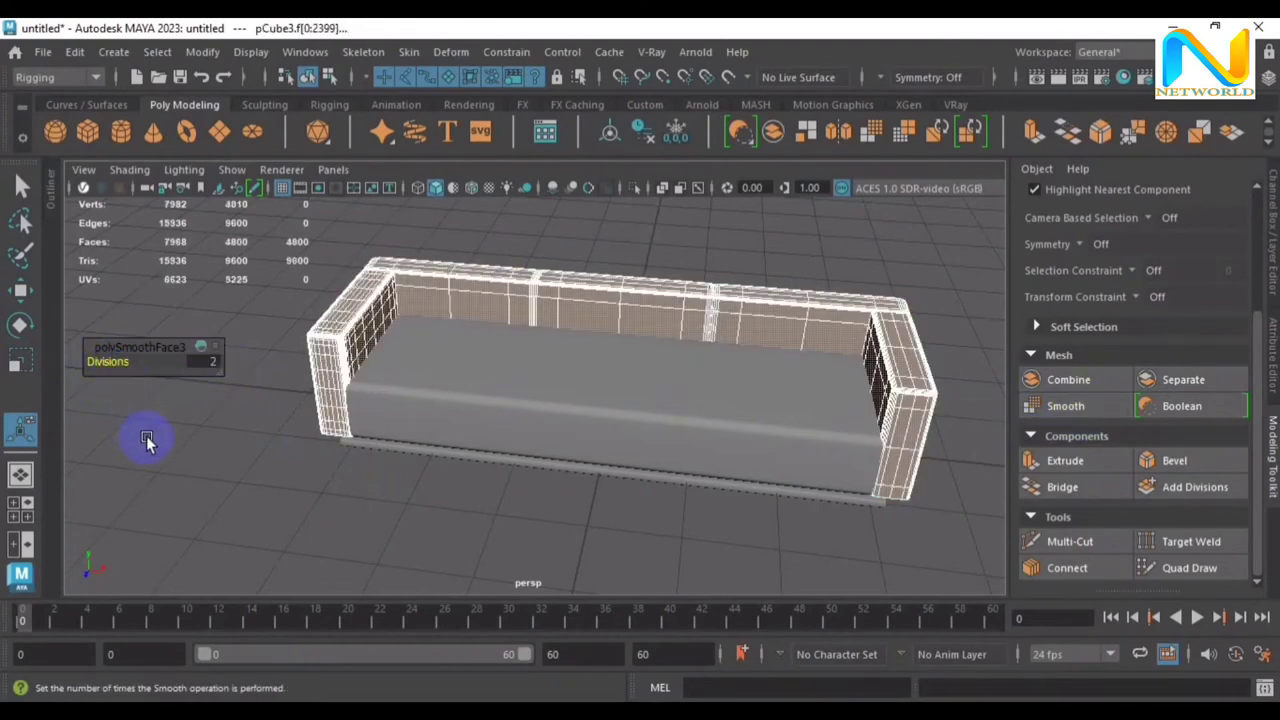
{"action": "key", "text": "q"}
{"action": "left_click", "coordinate": [374, 478]}
{"action": "scroll", "coordinate": [473, 465], "scroll_direction": "down", "scroll_amount": 3}
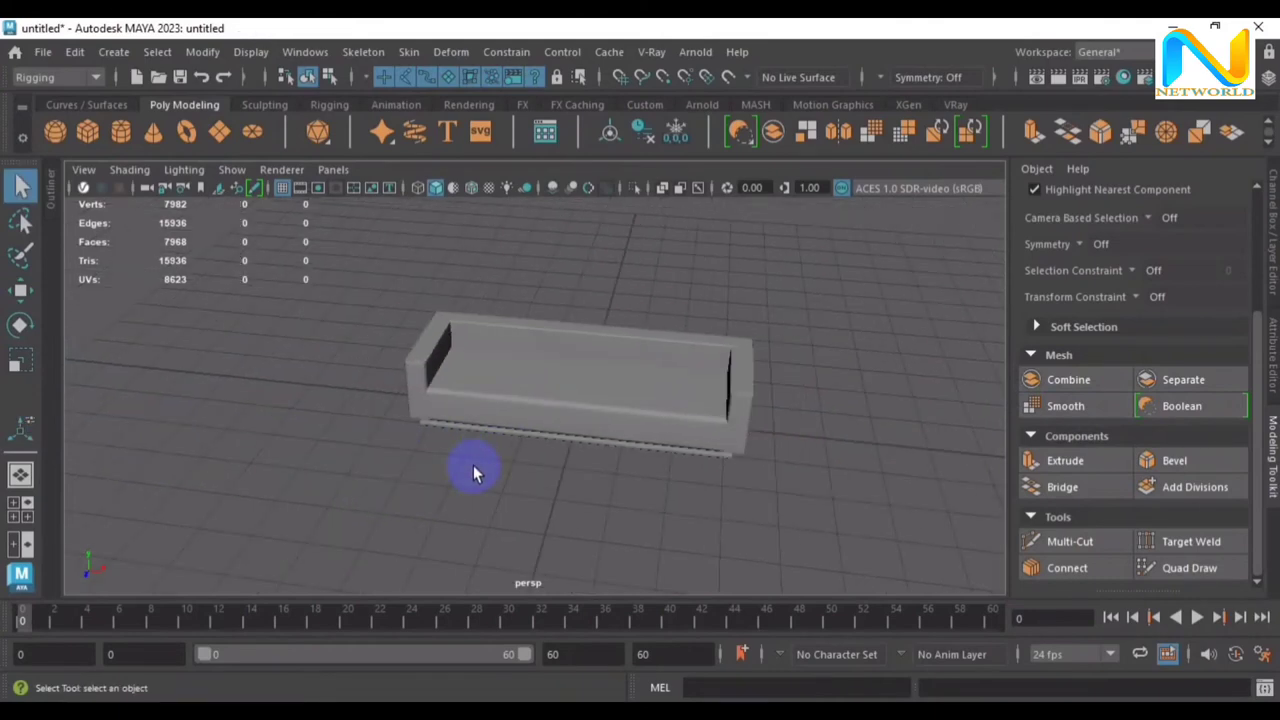
{"action": "mouse_move", "coordinate": [473, 465]}
{"action": "left_mouse_down", "text": "alt"}
{"action": "mouse_move", "coordinate": [423, 345]}
{"action": "mouse_move", "coordinate": [351, 486]}
{"action": "mouse_move", "coordinate": [551, 449]}
{"action": "mouse_move", "coordinate": [548, 409]}
{"action": "mouse_move", "coordinate": [457, 380]}
{"action": "mouse_move", "coordinate": [423, 446]}
{"action": "mouse_move", "coordinate": [546, 489]}
{"action": "mouse_move", "coordinate": [530, 465]}
{"action": "left_mouse_up", "text": "alt"}
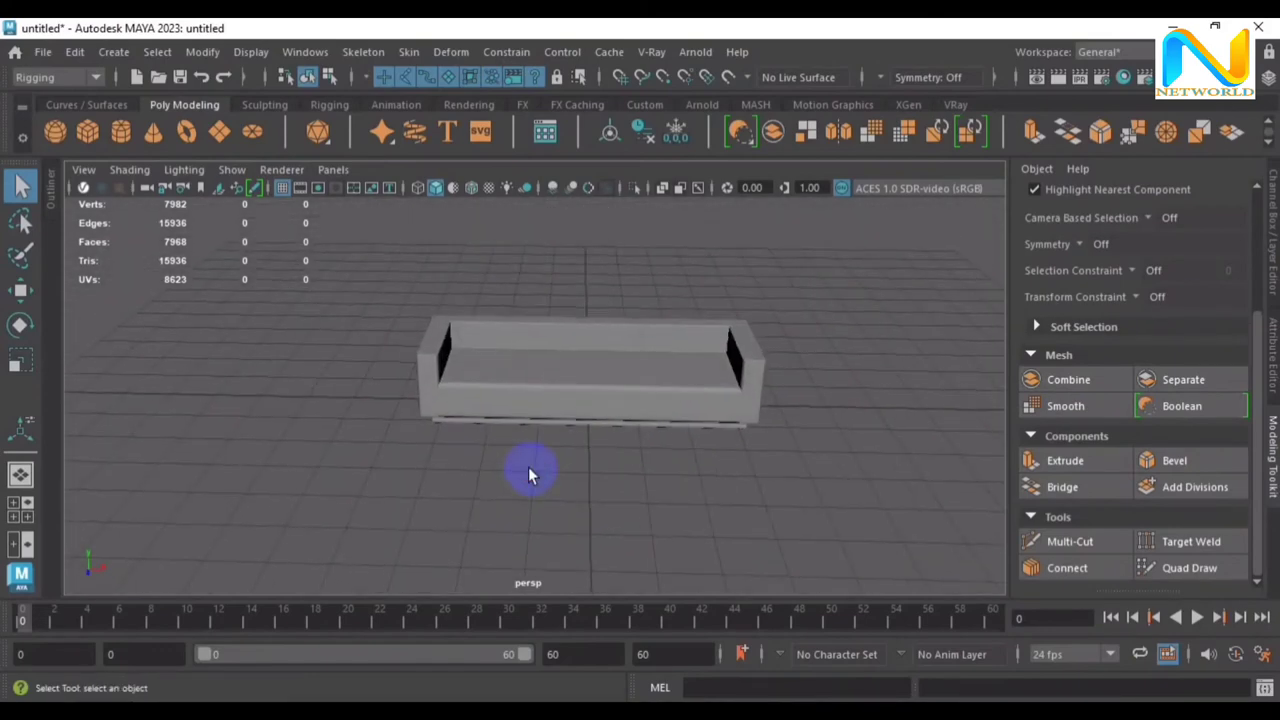
Create the Sofa Modeling project on the 3D Design (F:) drive, then bring up Save Scene As
{"action": "left_click", "coordinate": [43, 51]}
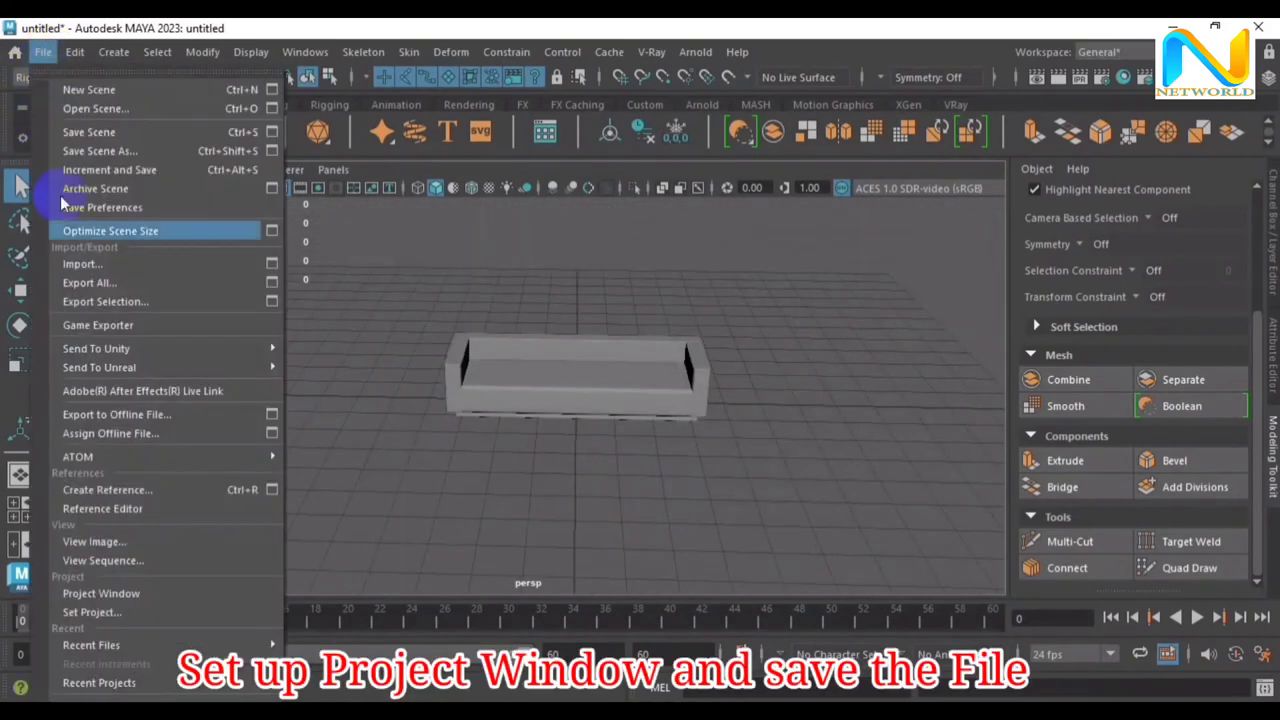
{"action": "left_click", "coordinate": [139, 593]}
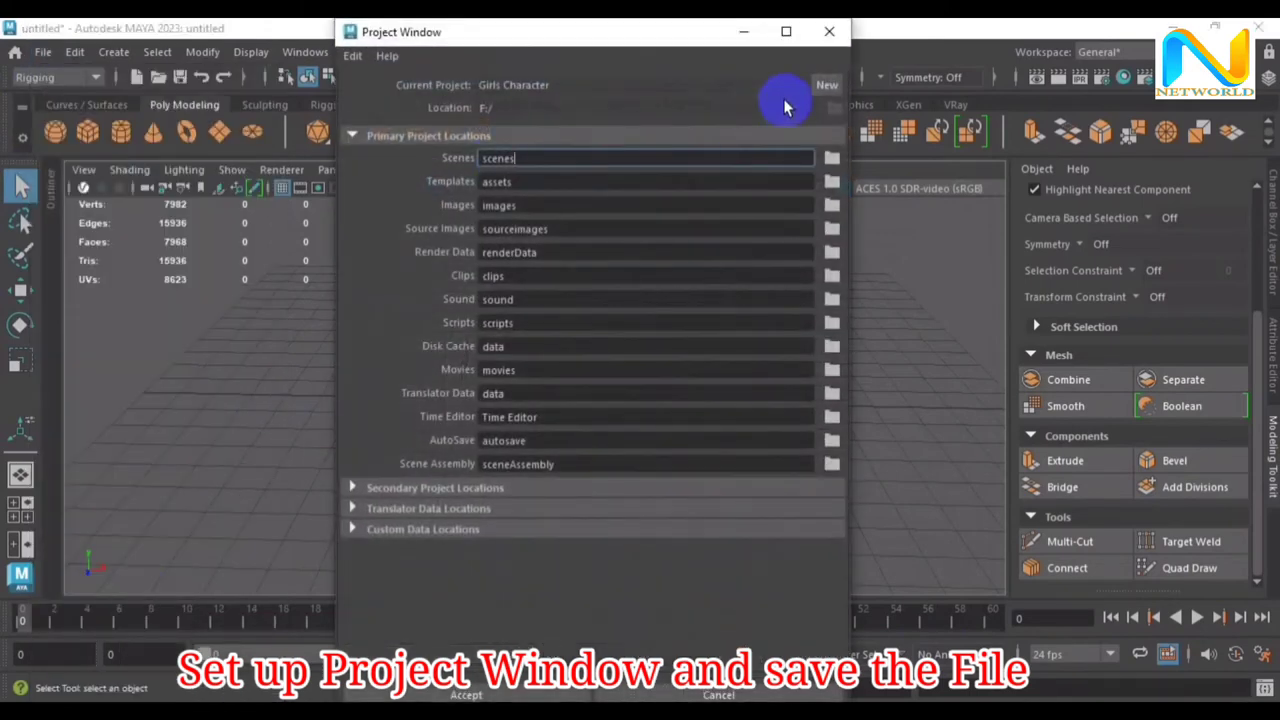
{"action": "left_click", "coordinate": [826, 85]}
{"action": "double_click", "coordinate": [554, 85]}
{"action": "type", "text": "Sofa Modeling"}
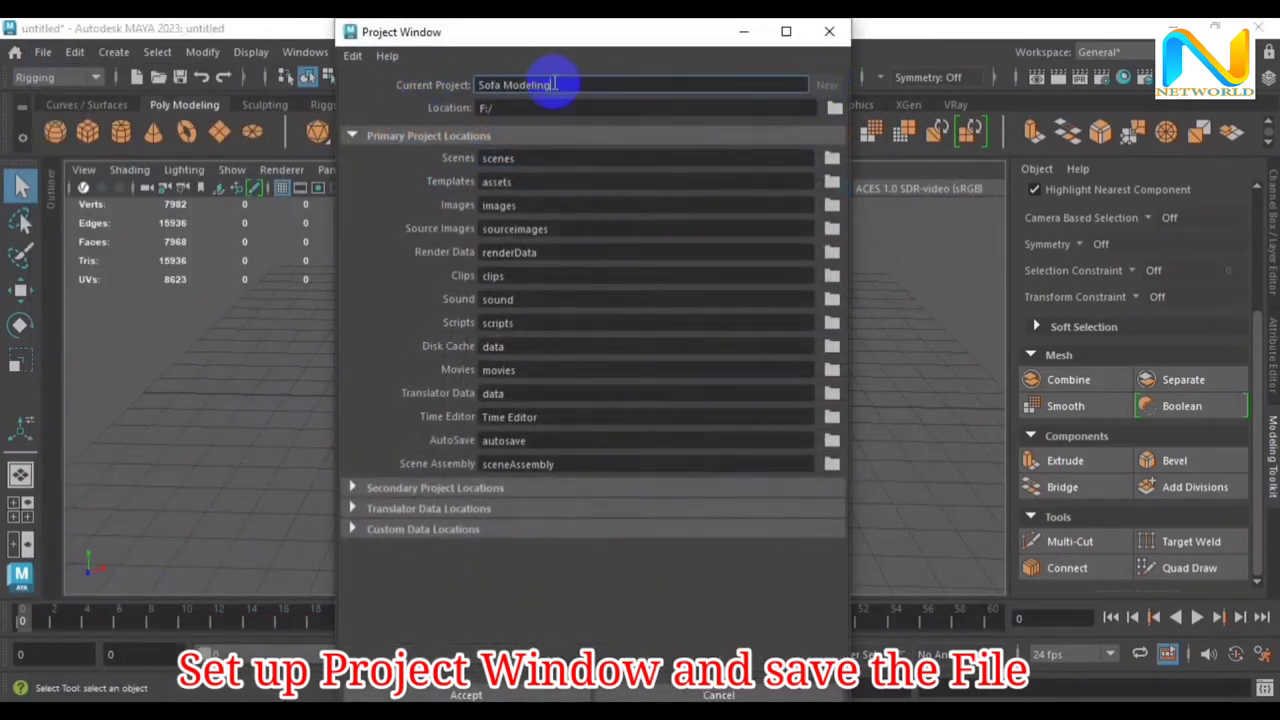
{"action": "left_click", "coordinate": [834, 107]}
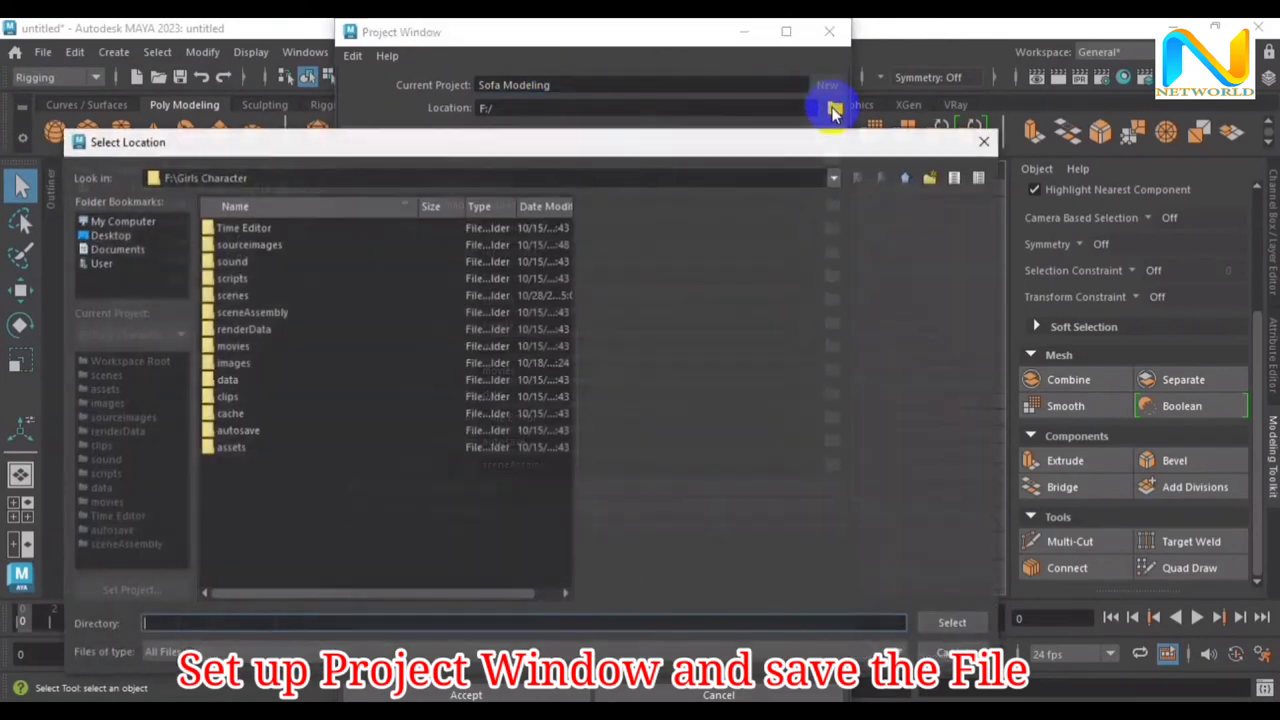
{"action": "left_click", "coordinate": [122, 222]}
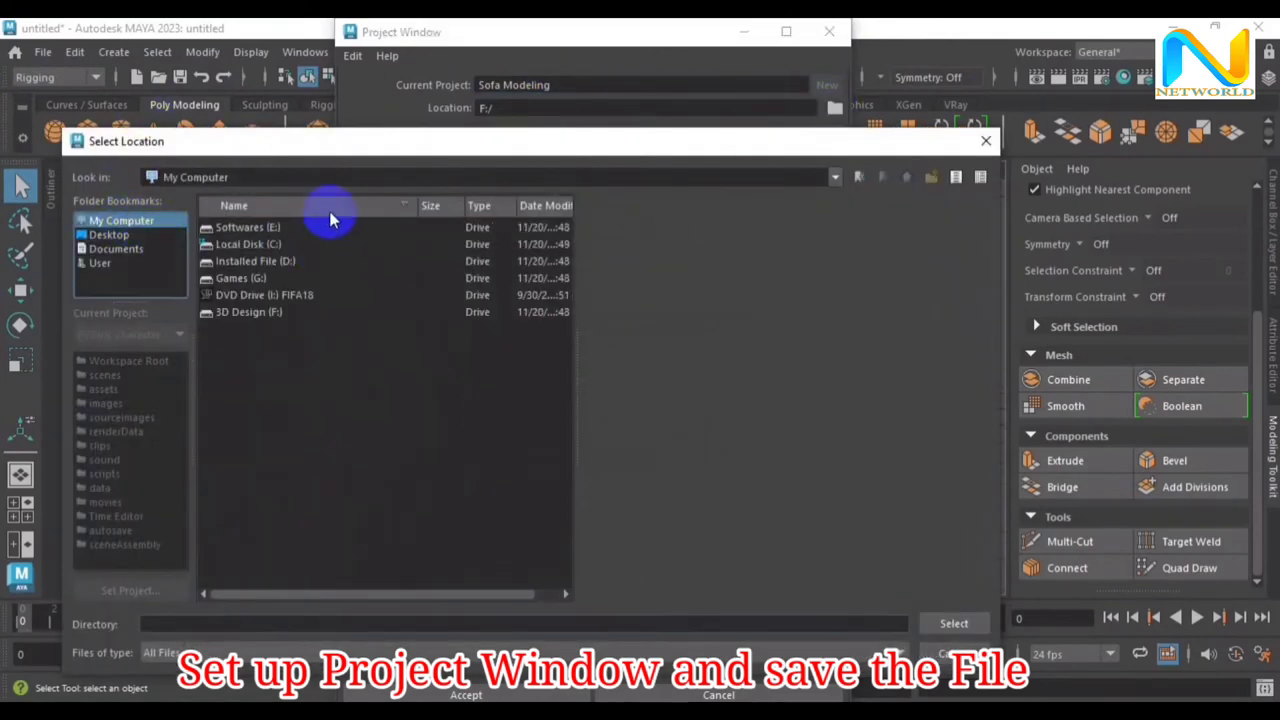
{"action": "left_click", "coordinate": [262, 311]}
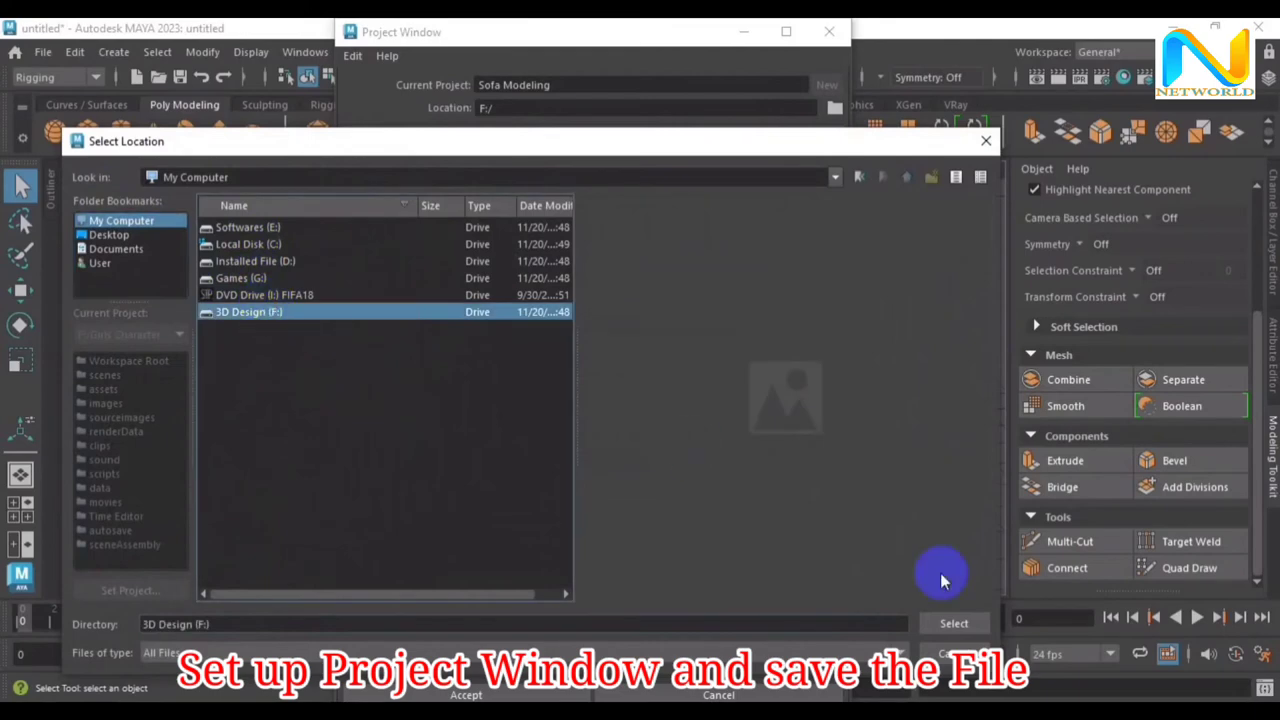
{"action": "left_click", "coordinate": [948, 622]}
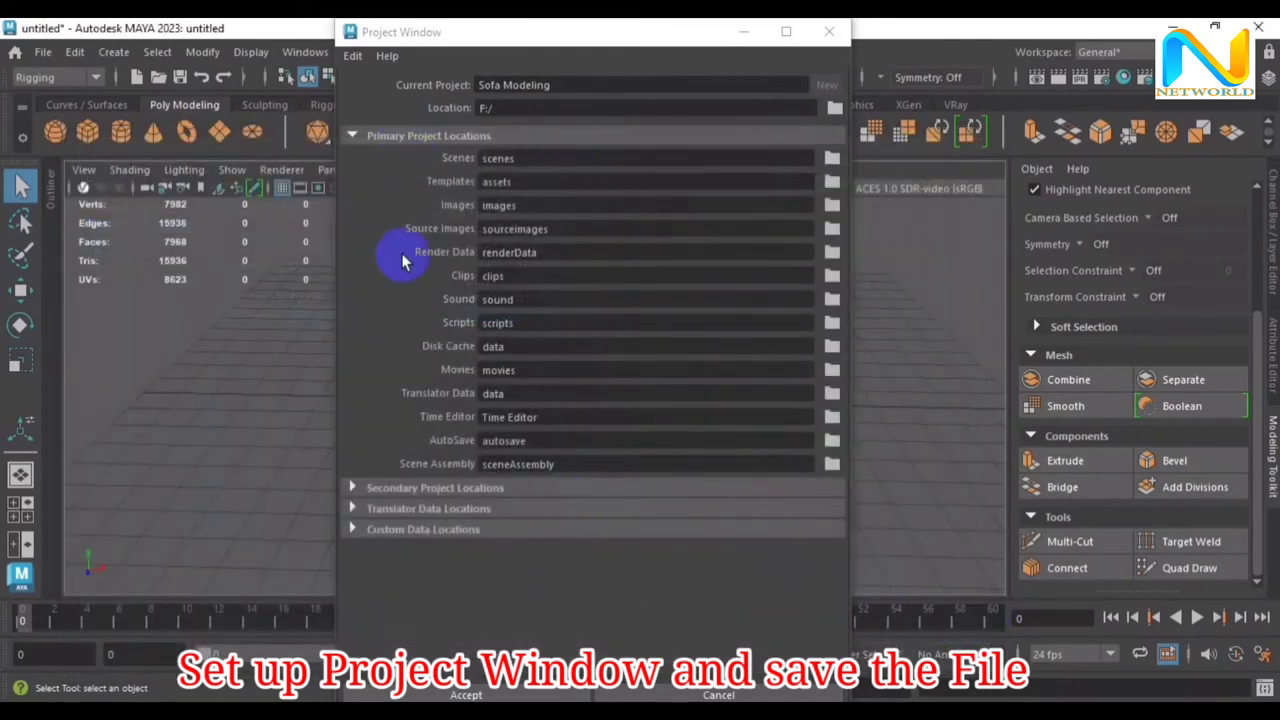
{"action": "left_click", "coordinate": [520, 692]}
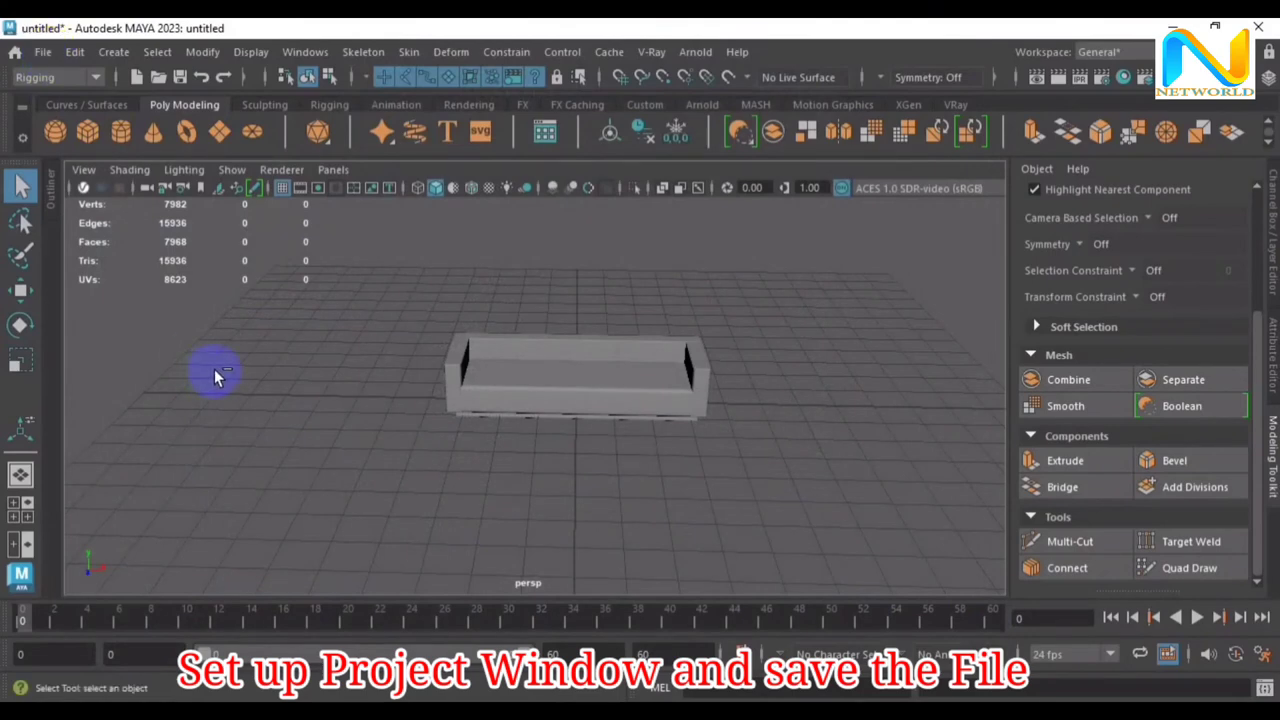
{"action": "key", "text": "ctrl+shift+s"}
{"action": "type", "text": "Sofa Modeling"}
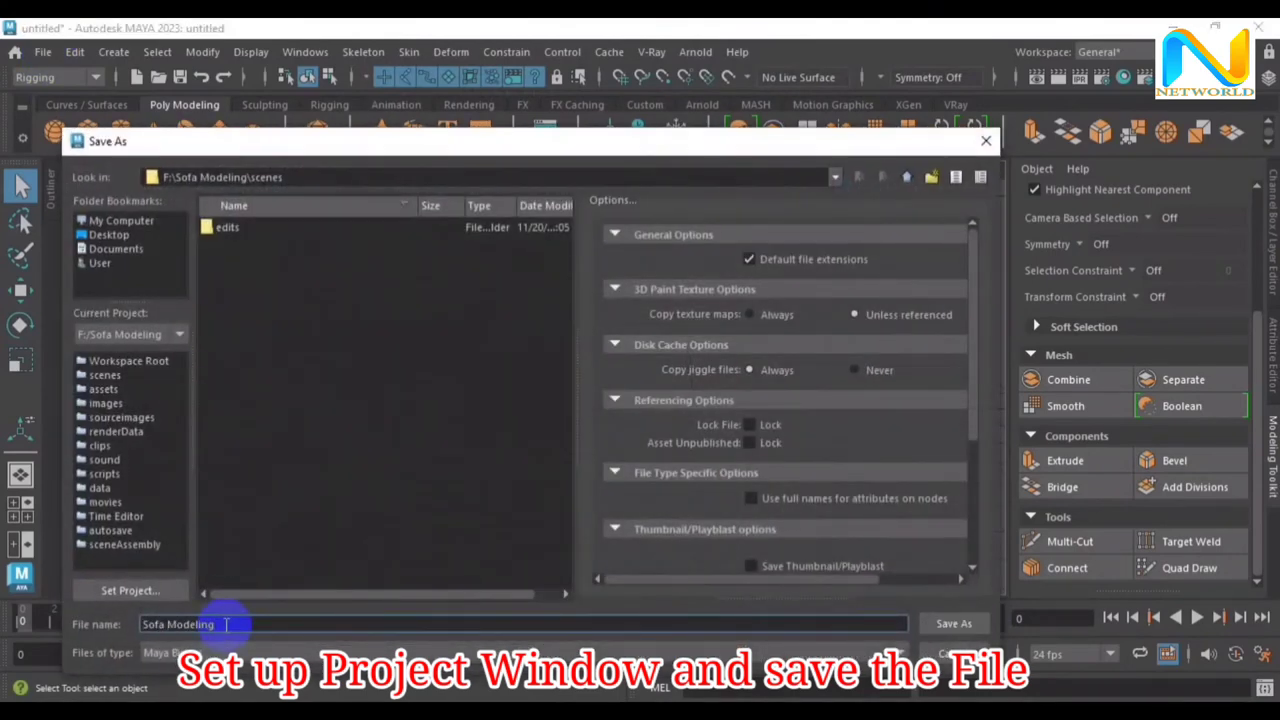
Save the scene as Sofa Modeling.mb, then export the marquee-selected sofa as Sofa Modeling.fbx
{"action": "left_click", "coordinate": [945, 621]}
{"action": "left_click_drag", "start_coordinate": [381, 236], "coordinate": [818, 492]}
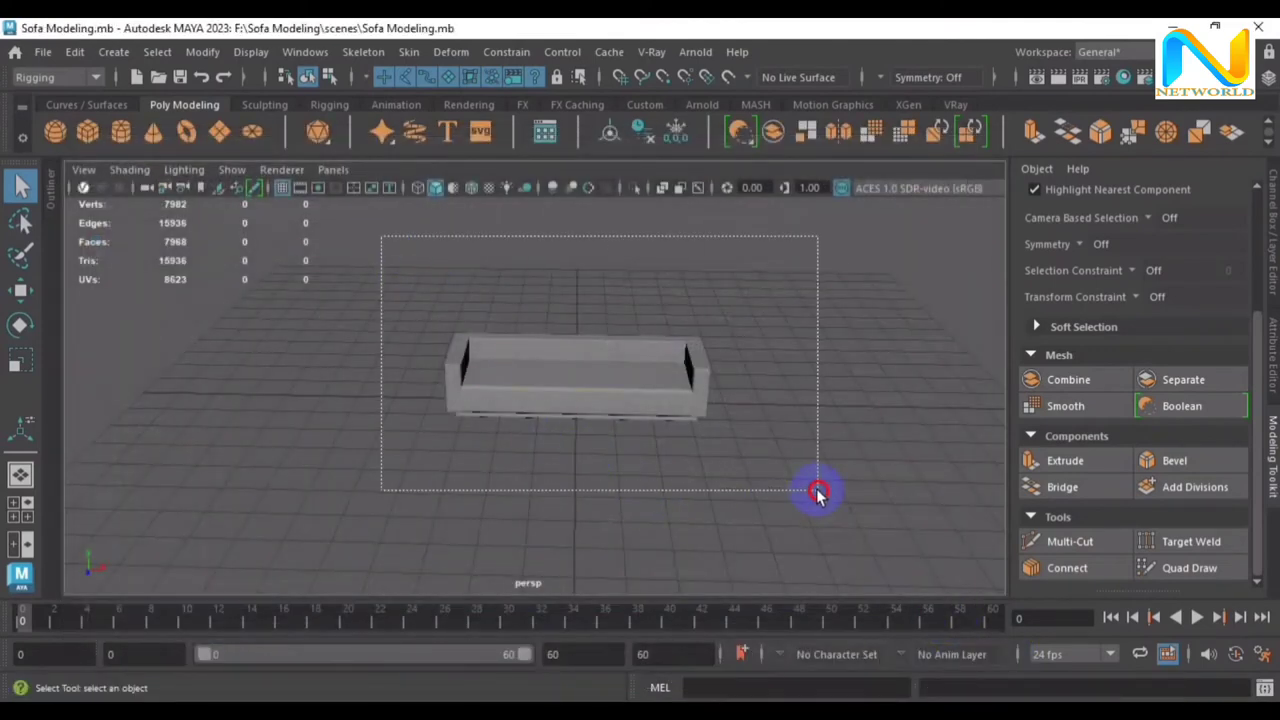
{"action": "left_click", "coordinate": [43, 51]}
{"action": "left_click", "coordinate": [75, 297]}
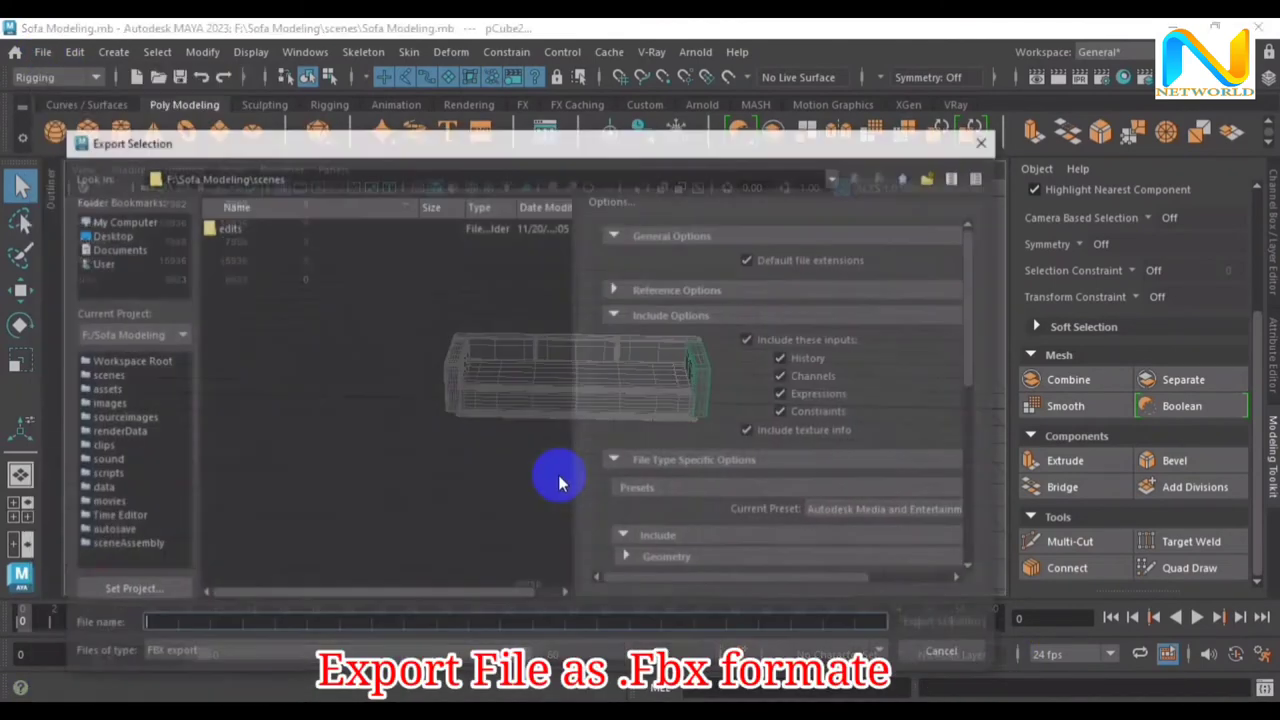
{"action": "type", "text": "Sofa Modeling.F"}
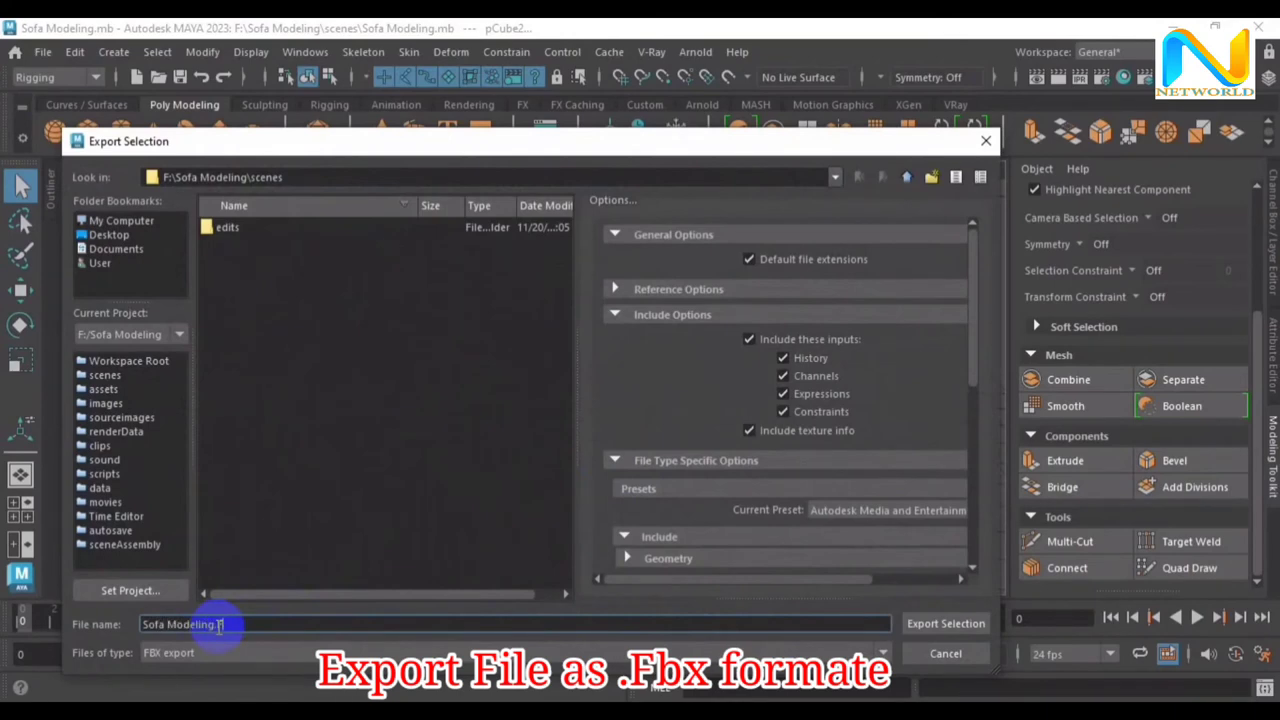
{"action": "type", "text": "x"}
{"action": "left_click", "coordinate": [945, 623]}
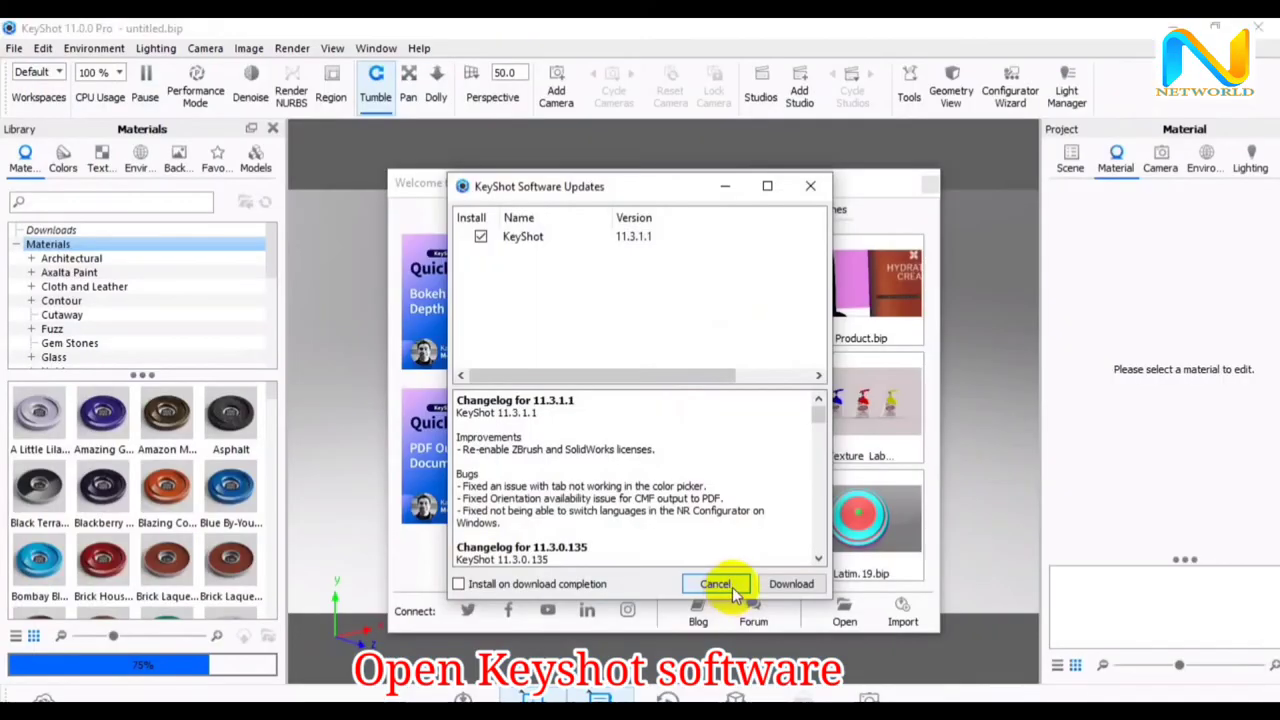
Import the Sofa Modeling FBX from F:\Sofa Modeling\scenes and orbit to face the sofa's front
{"action": "left_click", "coordinate": [733, 588]}
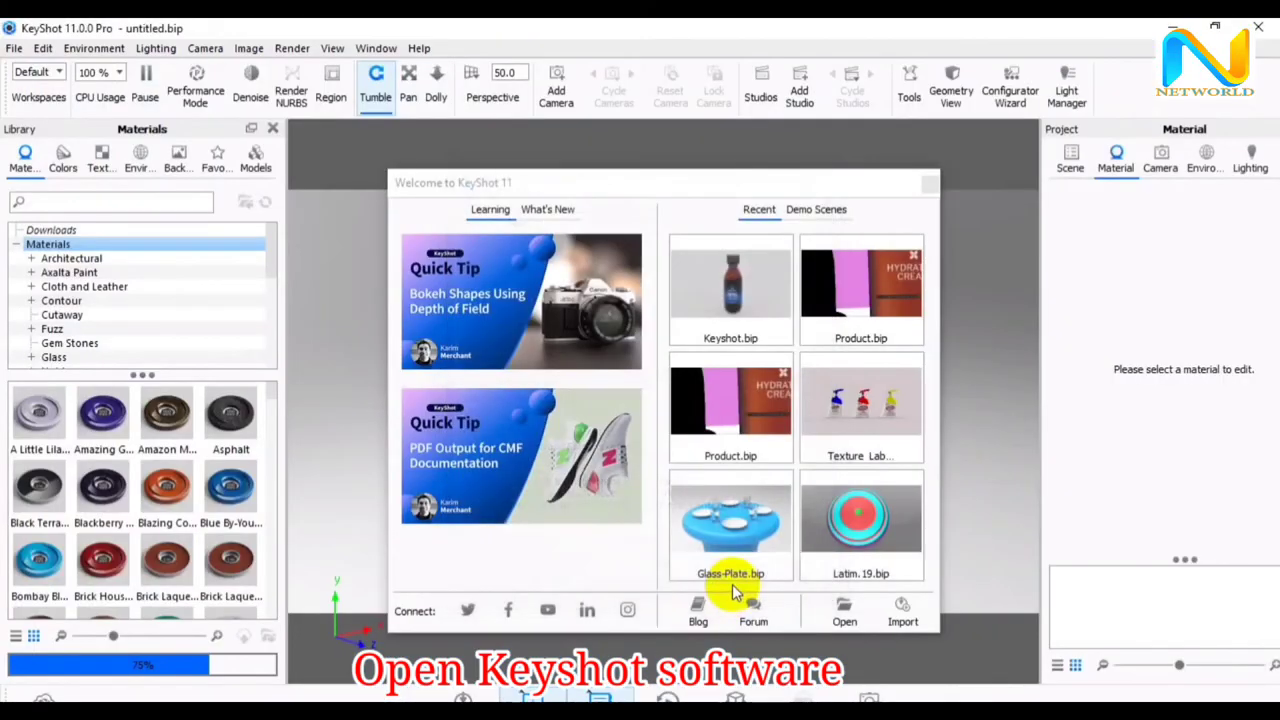
{"action": "left_click", "coordinate": [901, 616]}
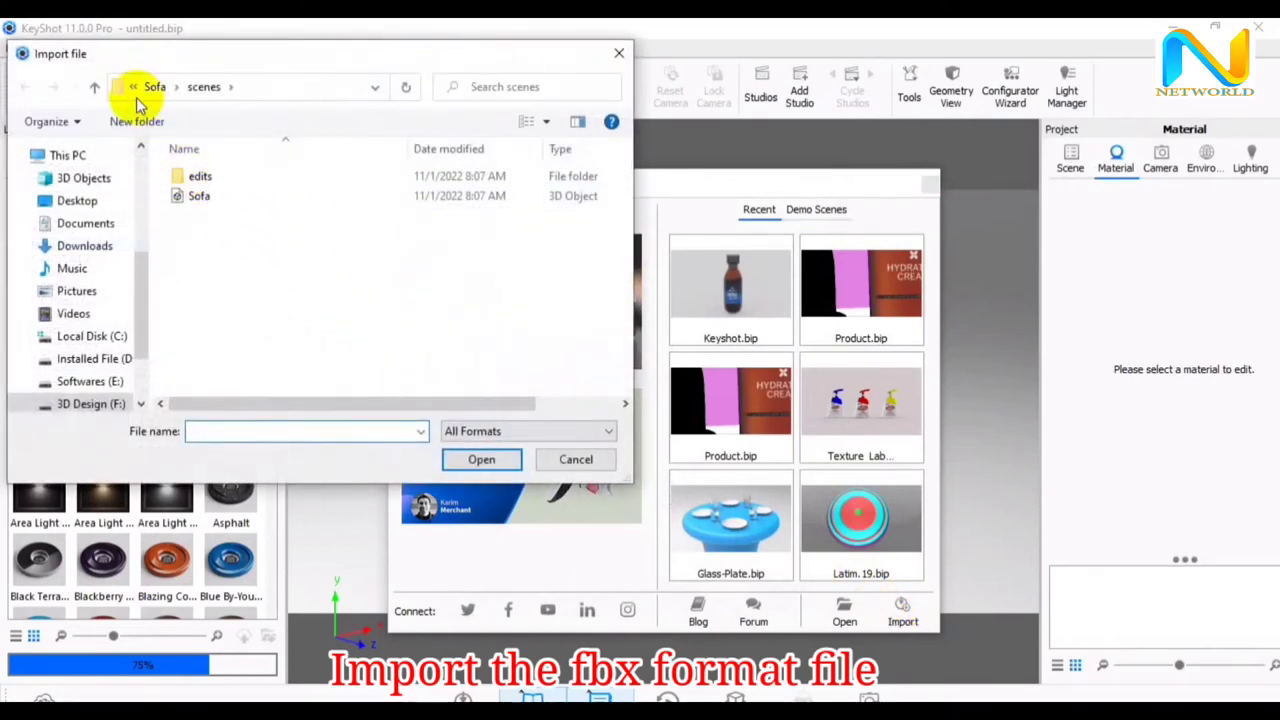
{"action": "mouse_move", "coordinate": [85, 280]}
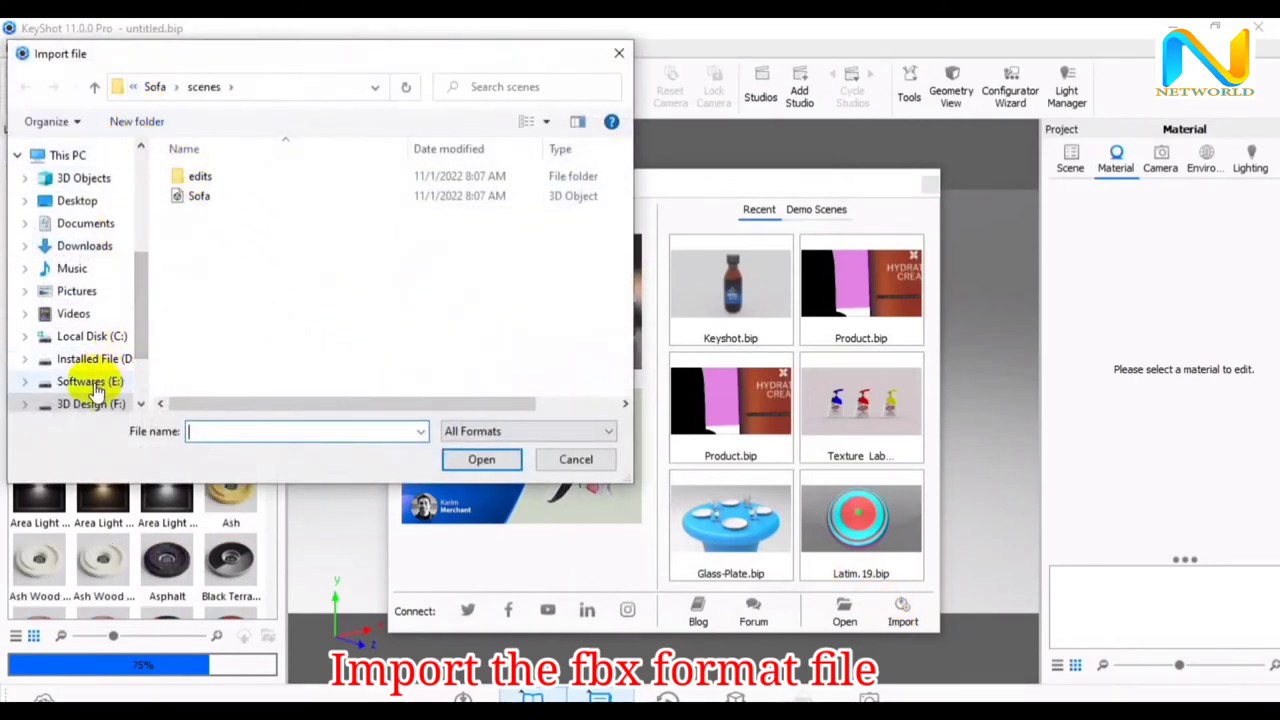
{"action": "left_click", "coordinate": [91, 403]}
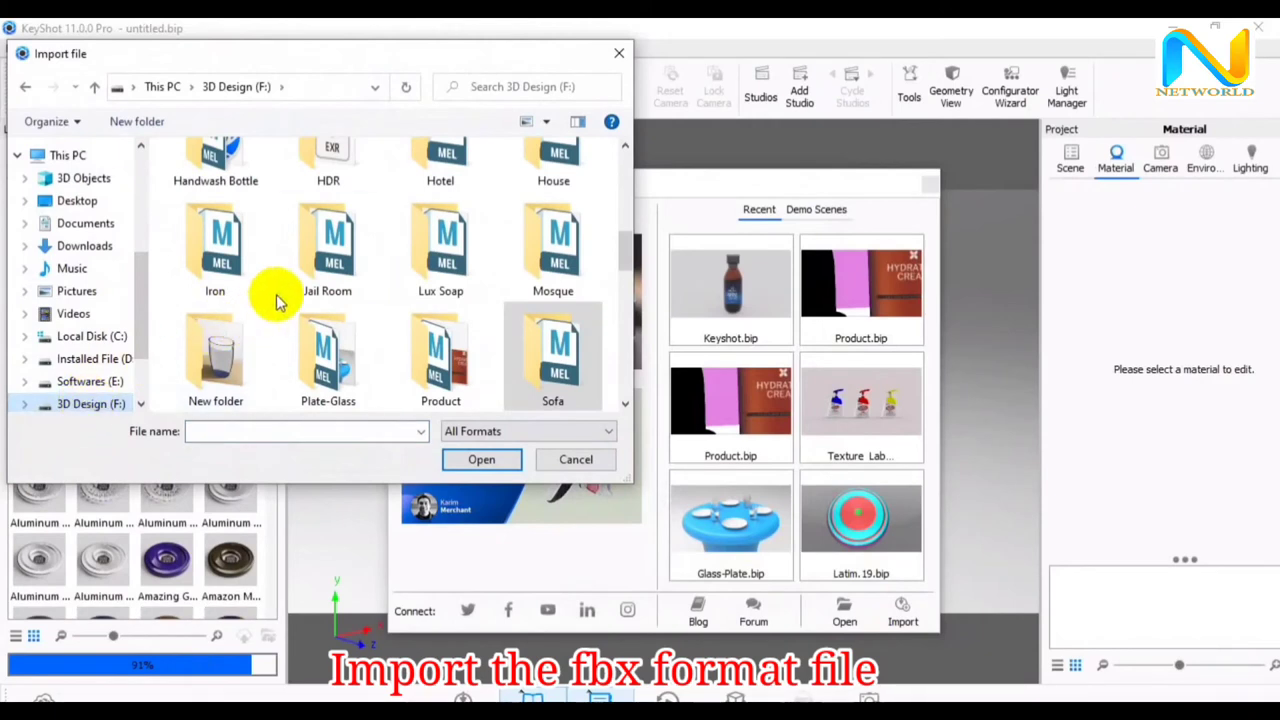
{"action": "scroll", "coordinate": [400, 300], "scroll_direction": "down", "scroll_amount": 1}
{"action": "scroll", "coordinate": [400, 286], "scroll_direction": "down", "scroll_amount": 1}
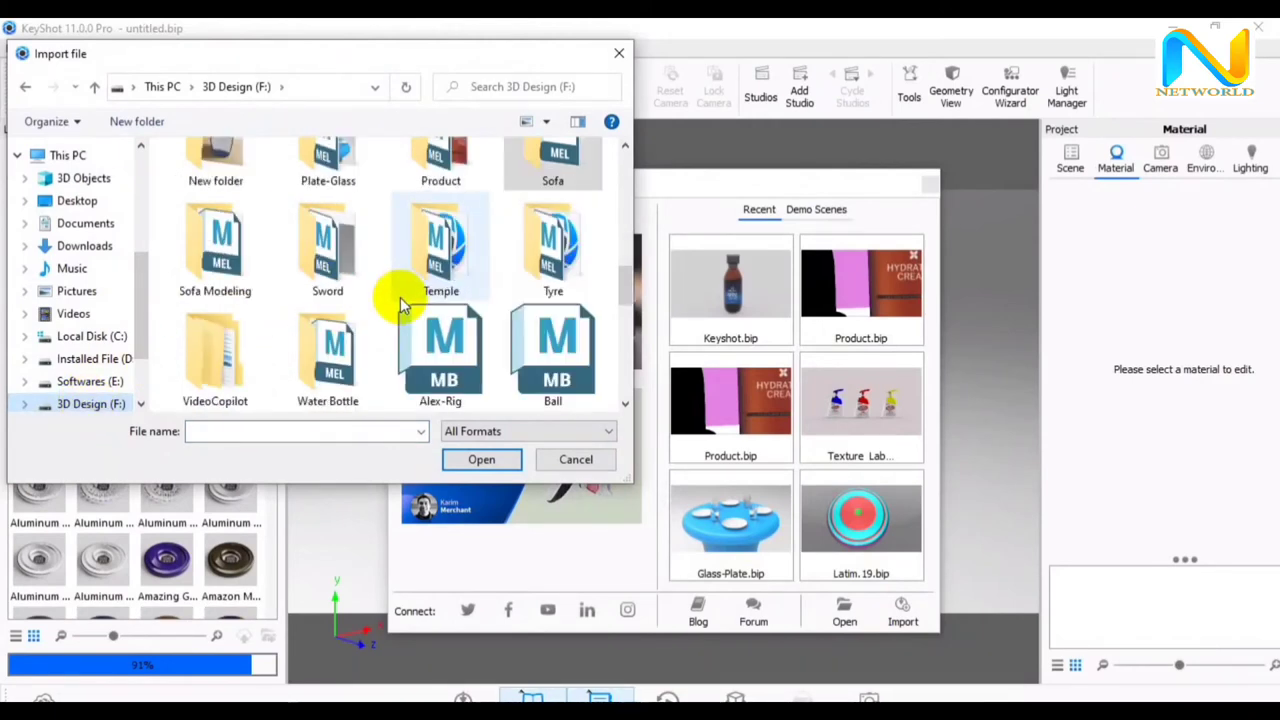
{"action": "double_click", "coordinate": [210, 270]}
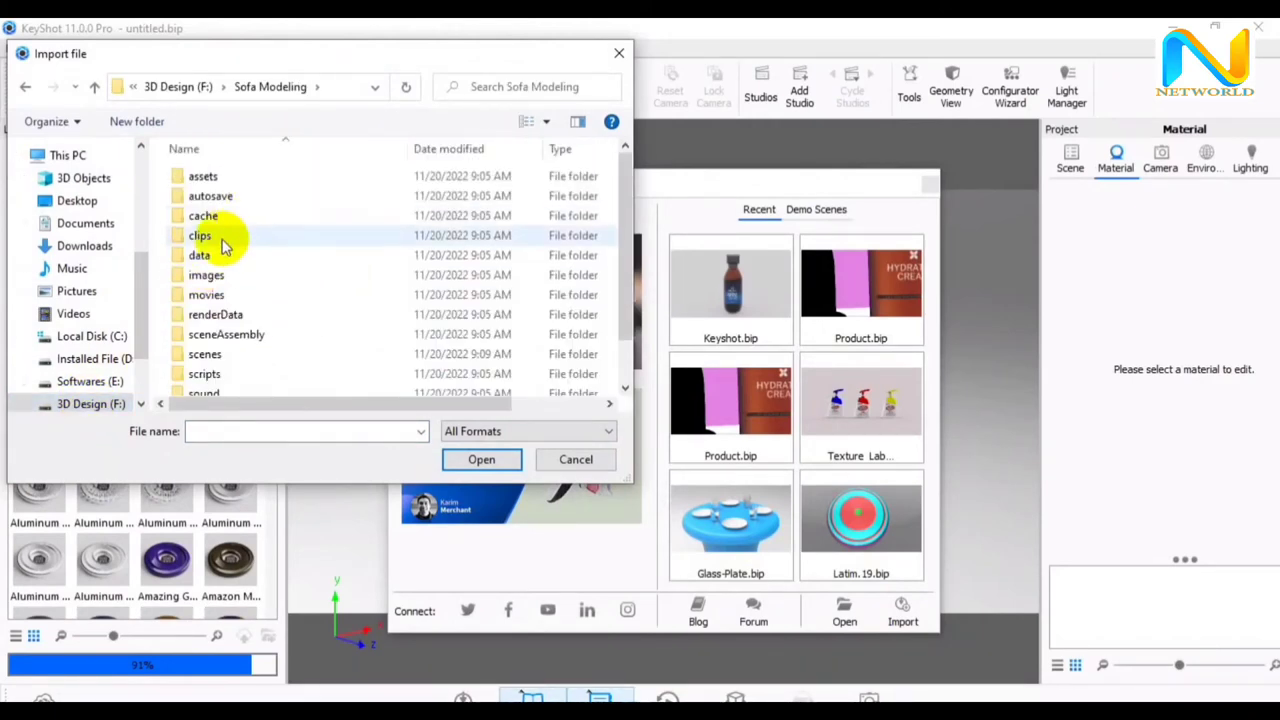
{"action": "scroll", "coordinate": [230, 302], "scroll_direction": "down", "scroll_amount": 1}
{"action": "double_click", "coordinate": [243, 314]}
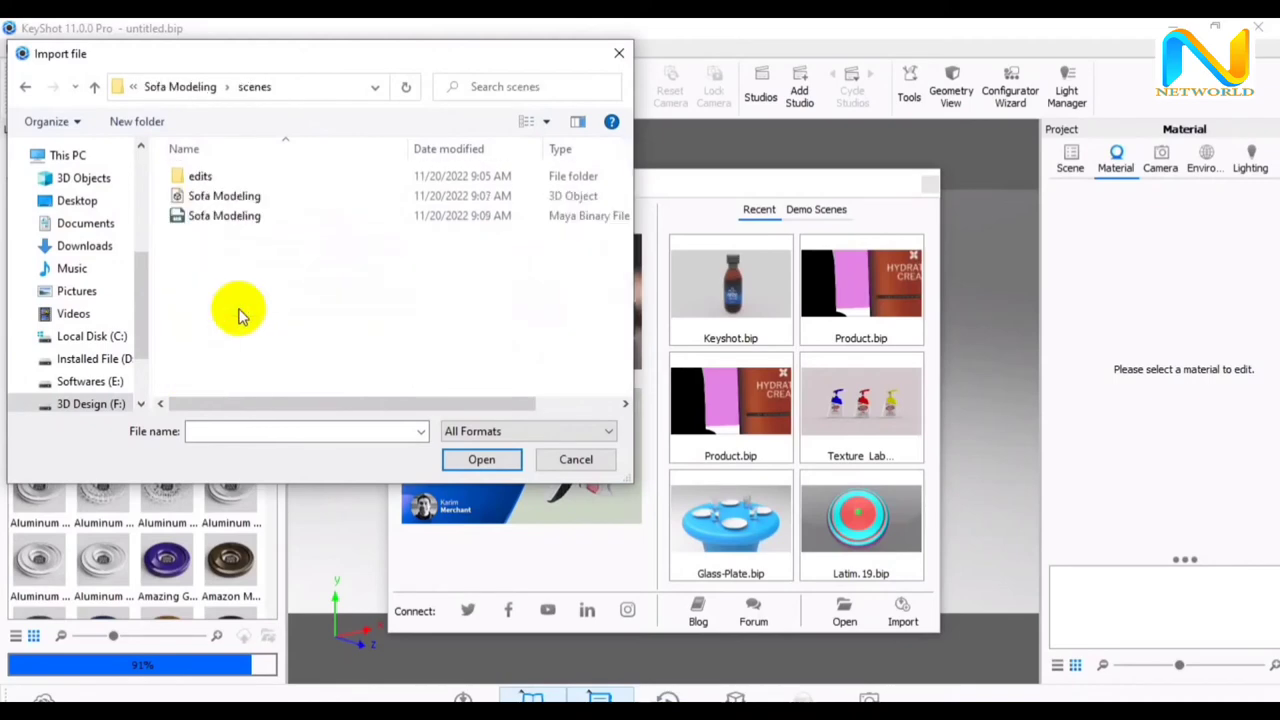
{"action": "left_click", "coordinate": [245, 196]}
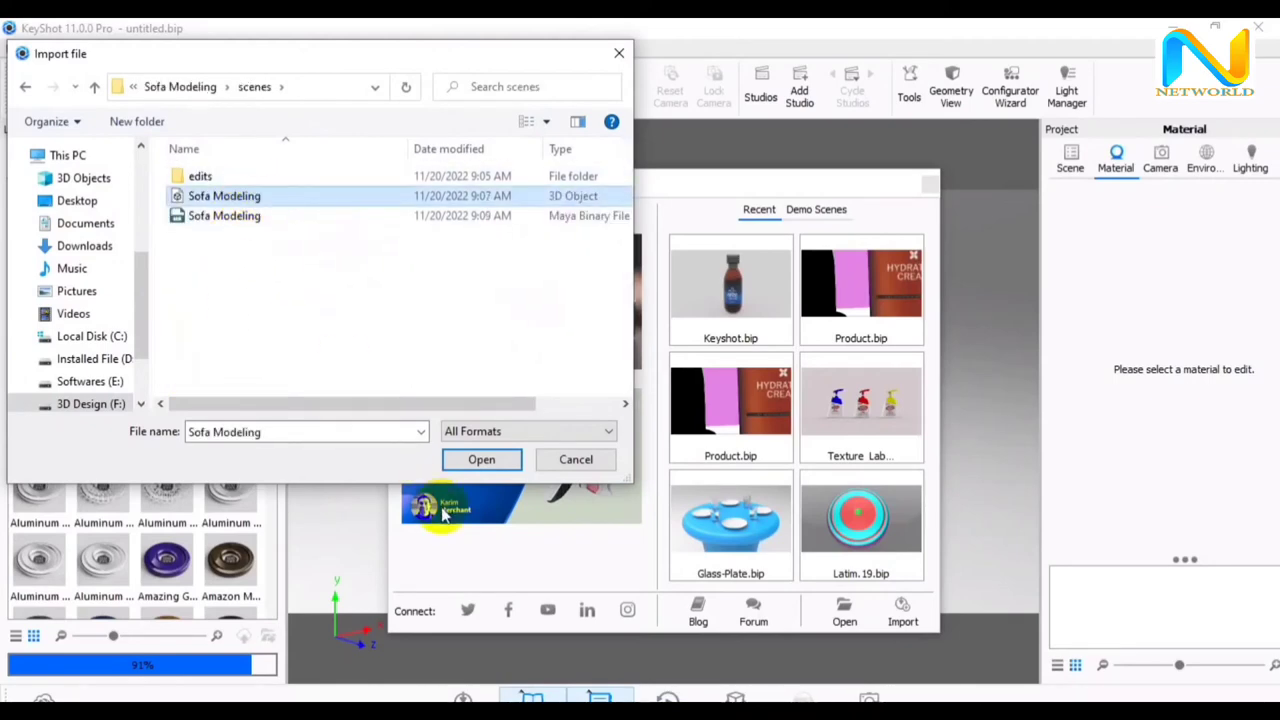
{"action": "left_click", "coordinate": [481, 460]}
{"action": "mouse_move", "coordinate": [720, 491]}
{"action": "left_mouse_down"}
{"action": "mouse_move", "coordinate": [667, 428]}
{"action": "mouse_move", "coordinate": [654, 471]}
{"action": "left_mouse_up"}
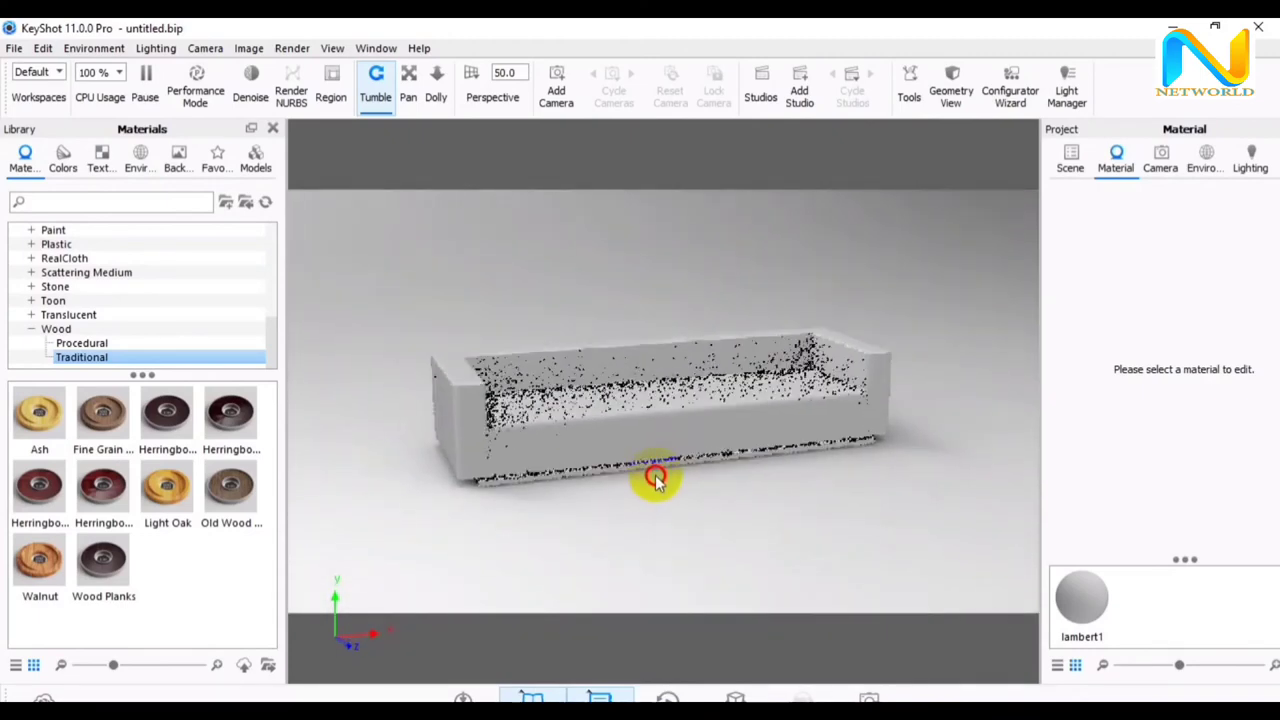
Show the Scene tree and expand Sofa Modeling and RootNode to list the pCube parts
{"action": "left_click", "coordinate": [1068, 155]}
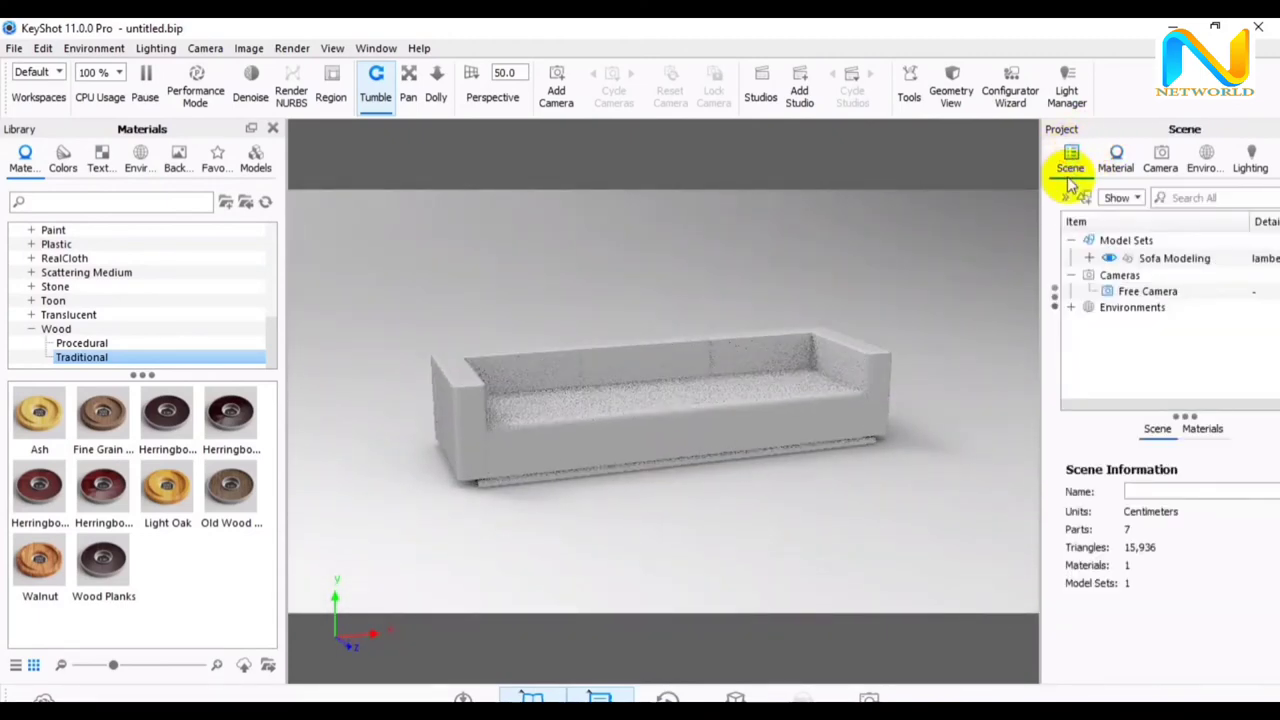
{"action": "left_click", "coordinate": [1089, 258]}
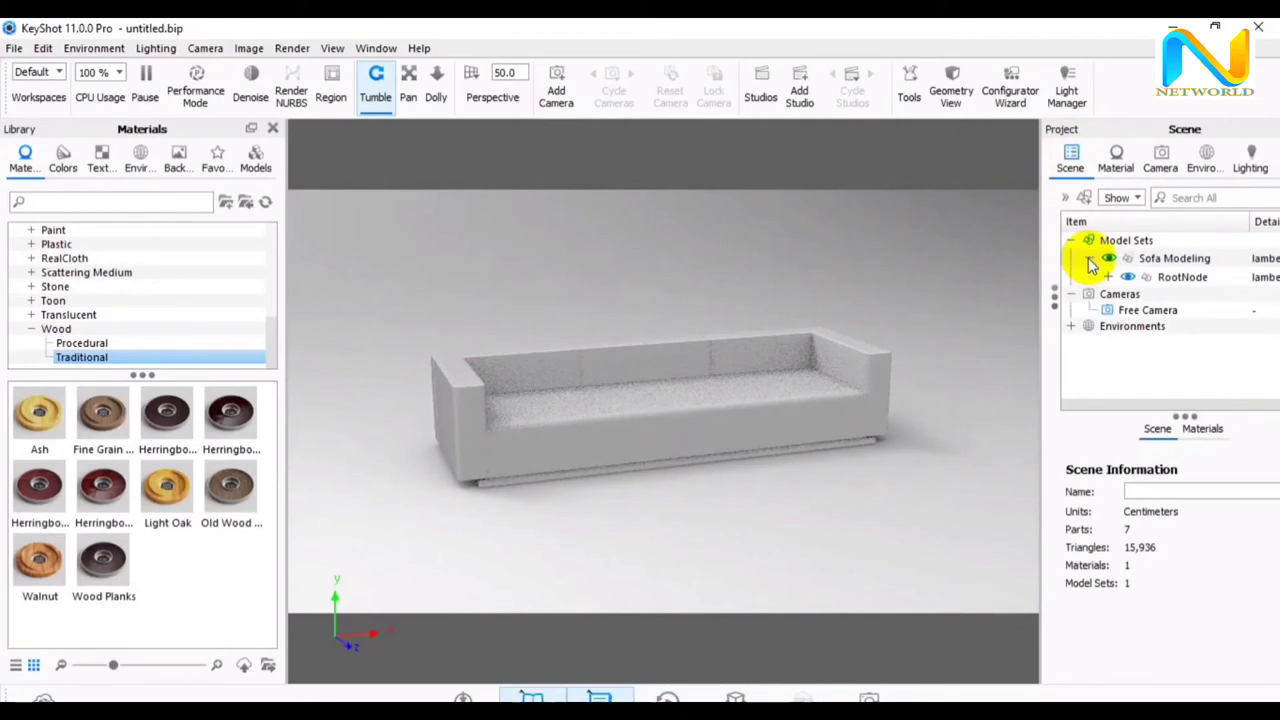
{"action": "left_click", "coordinate": [1108, 277]}
{"action": "scroll", "coordinate": [1108, 283], "scroll_direction": "down", "scroll_amount": 2}
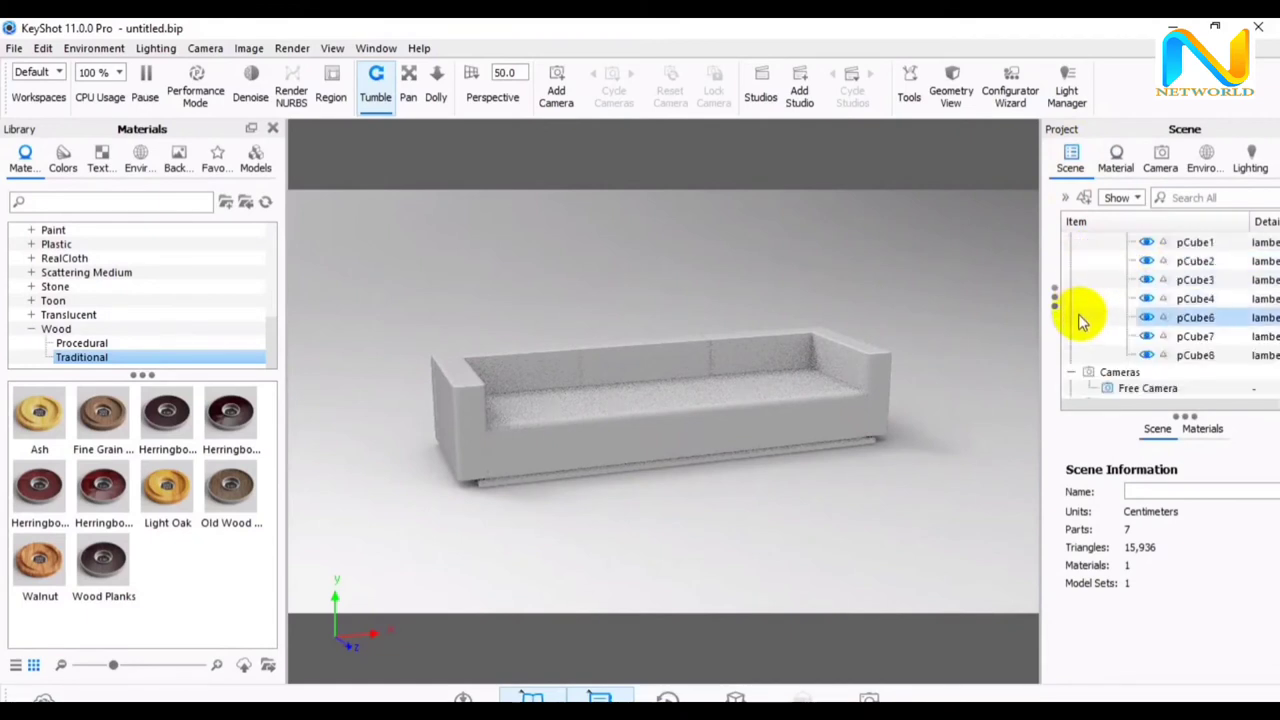
Select pCube8, 7, 6, 4, 3 and 1 in turn to identify each part, ending on base pCube8
{"action": "left_click", "coordinate": [1192, 356]}
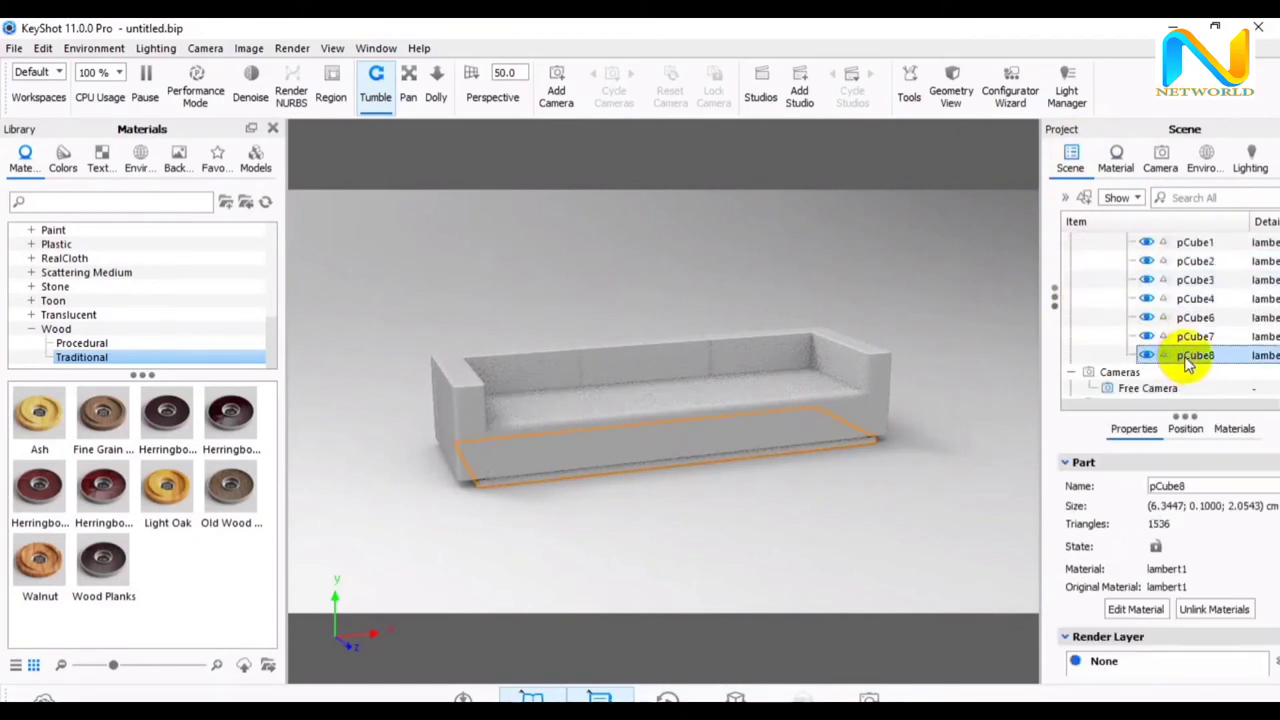
{"action": "left_click", "coordinate": [1195, 337]}
{"action": "left_click", "coordinate": [1198, 318], "text": "ctrl"}
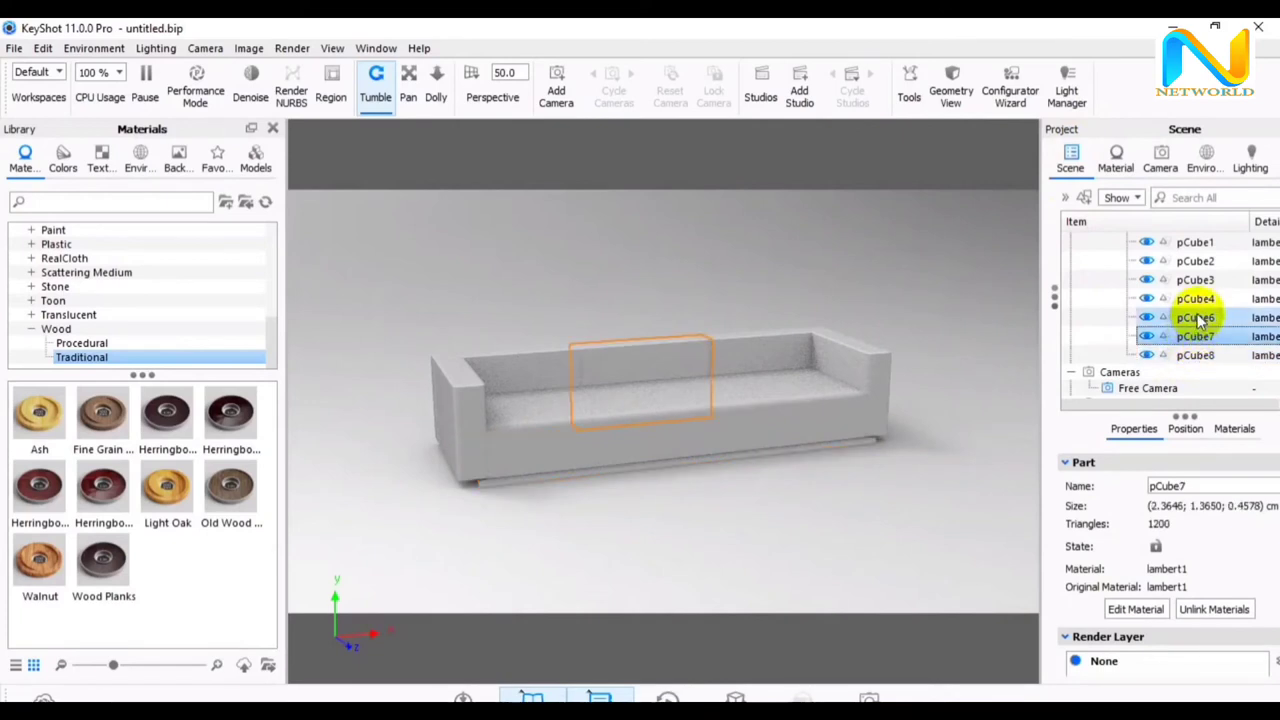
{"action": "left_click", "coordinate": [1195, 299]}
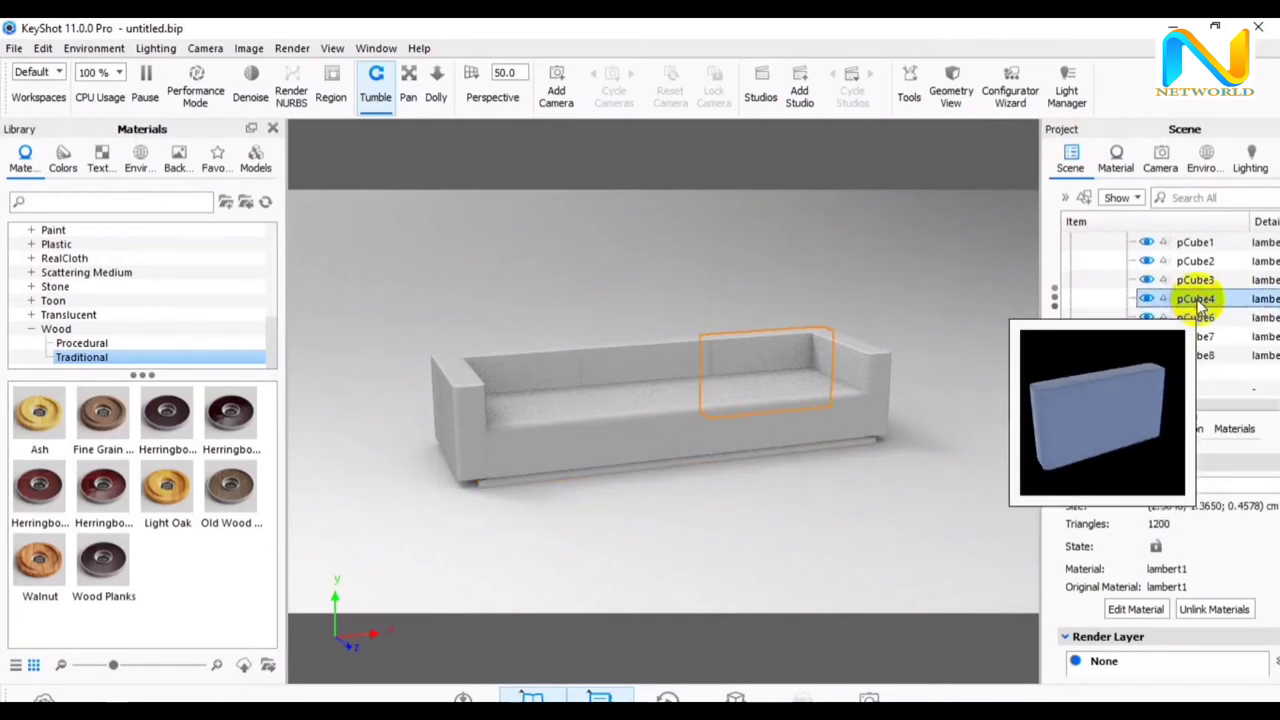
{"action": "left_click", "coordinate": [1196, 282], "text": "ctrl"}
{"action": "left_click", "coordinate": [1190, 242]}
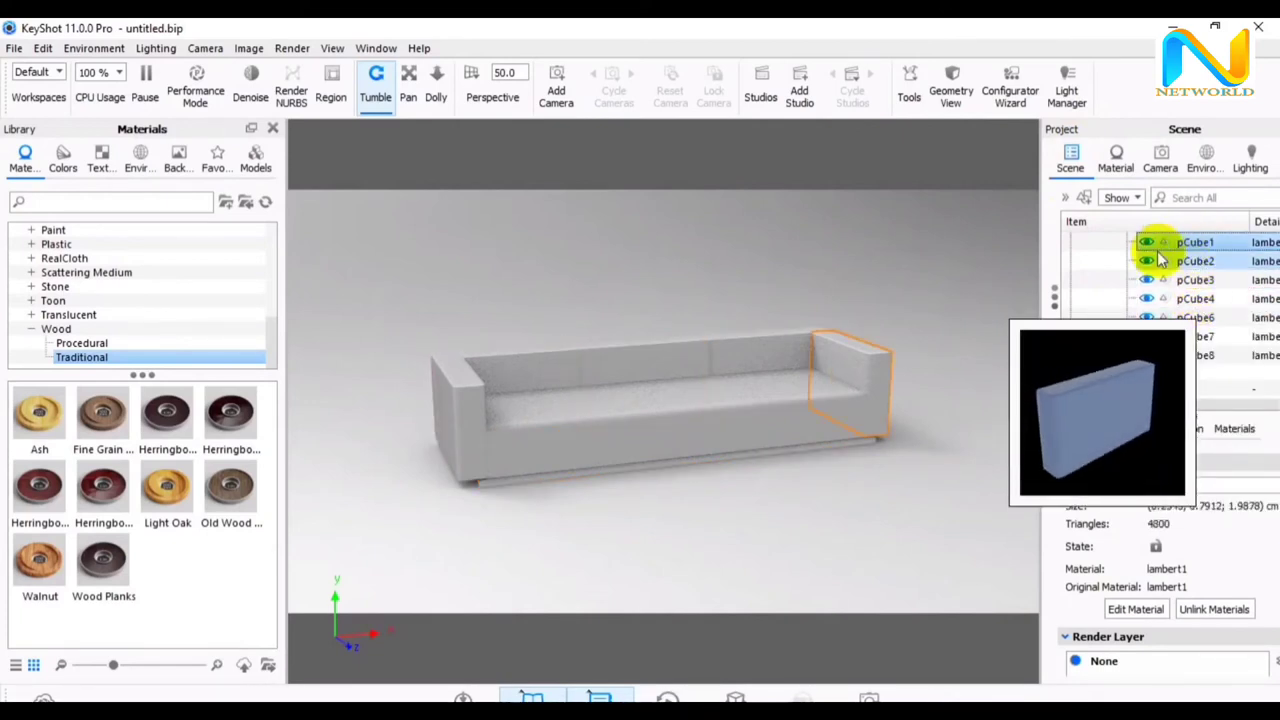
{"action": "left_click", "coordinate": [1180, 355]}
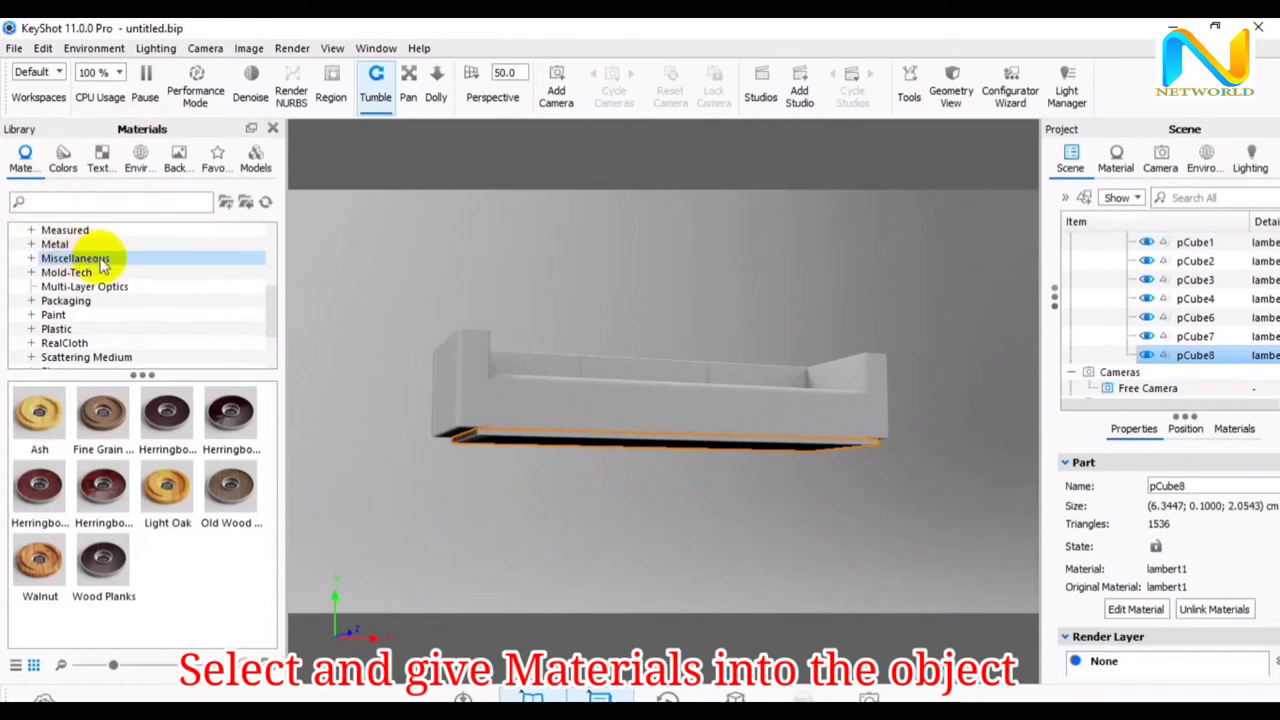
Apply the Ash wood material to the sofa base pCube8
{"action": "scroll", "coordinate": [83, 317], "scroll_direction": "down", "scroll_amount": 1}
{"action": "scroll", "coordinate": [84, 318], "scroll_direction": "down", "scroll_amount": 1}
{"action": "left_click", "coordinate": [57, 330]}
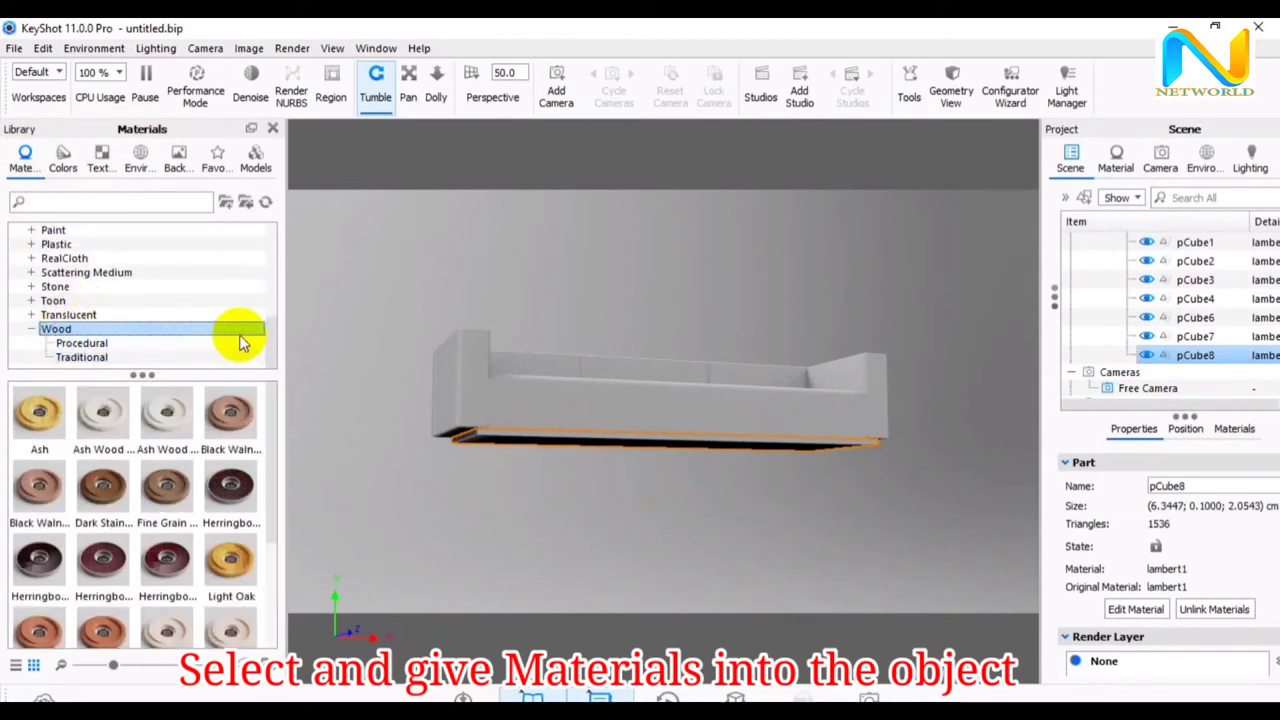
{"action": "left_click", "coordinate": [272, 340]}
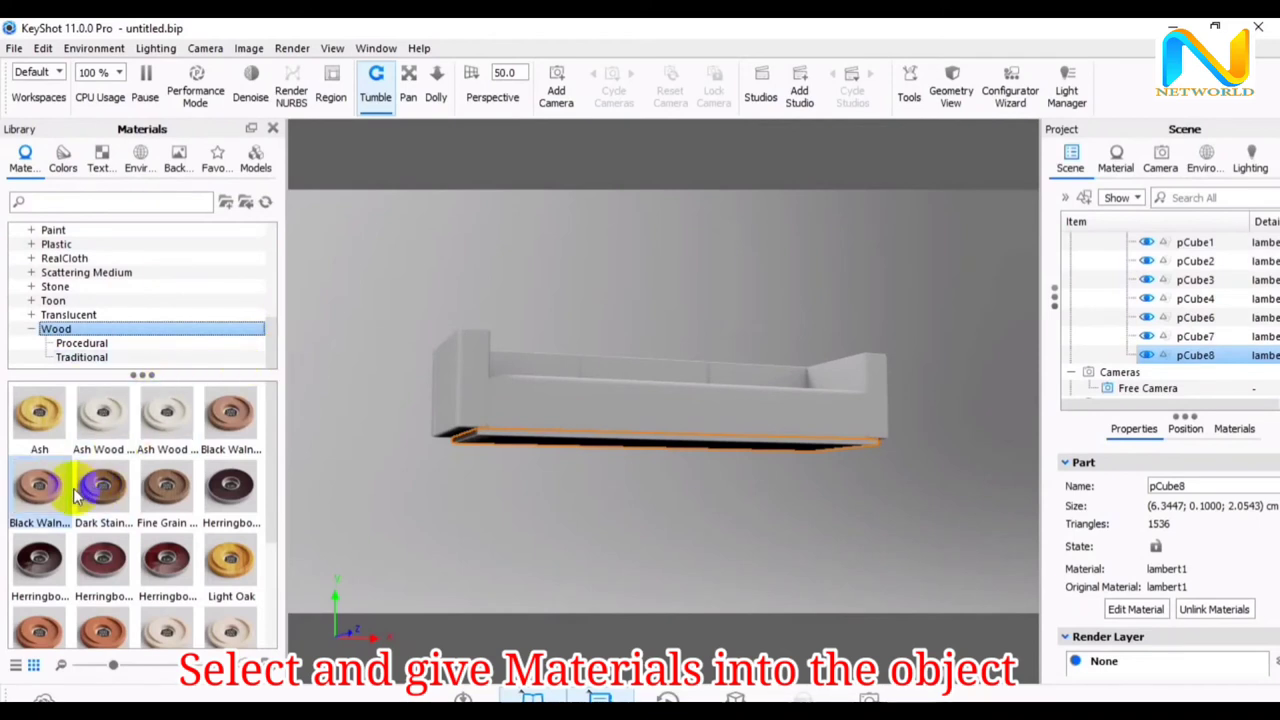
{"action": "left_click", "coordinate": [40, 412]}
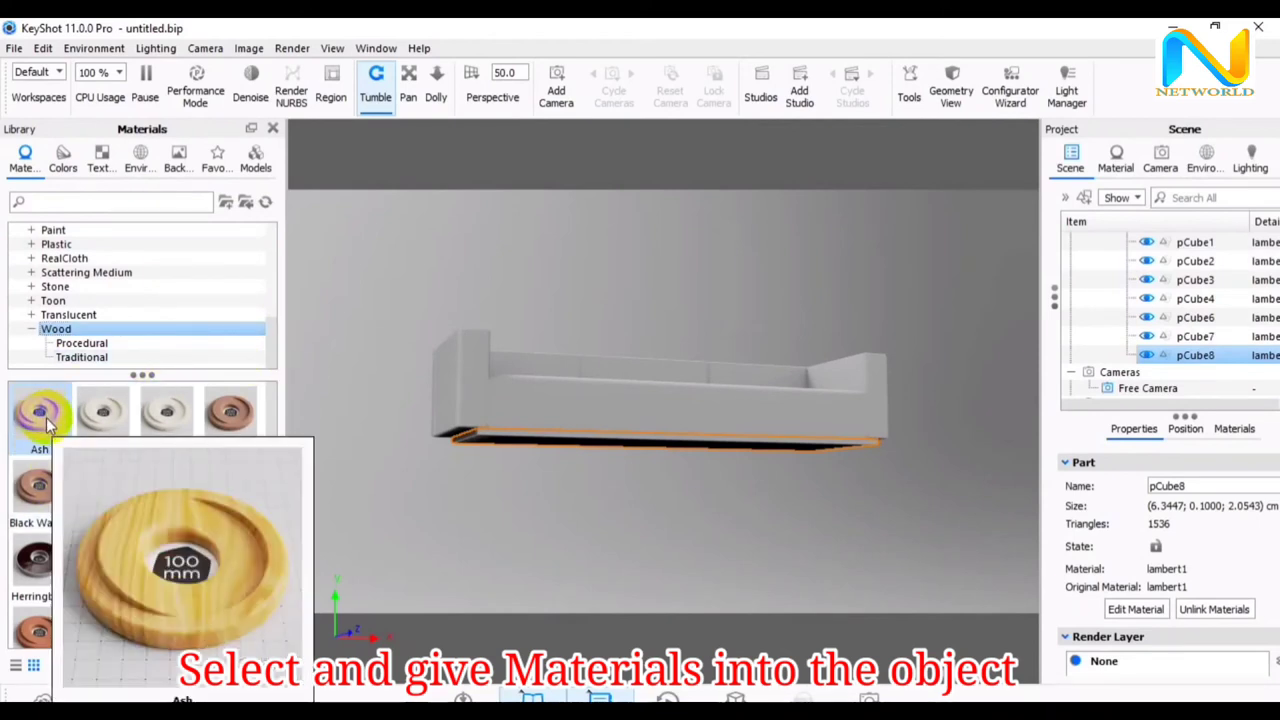
{"action": "left_click_drag", "start_coordinate": [47, 413], "coordinate": [1192, 358]}
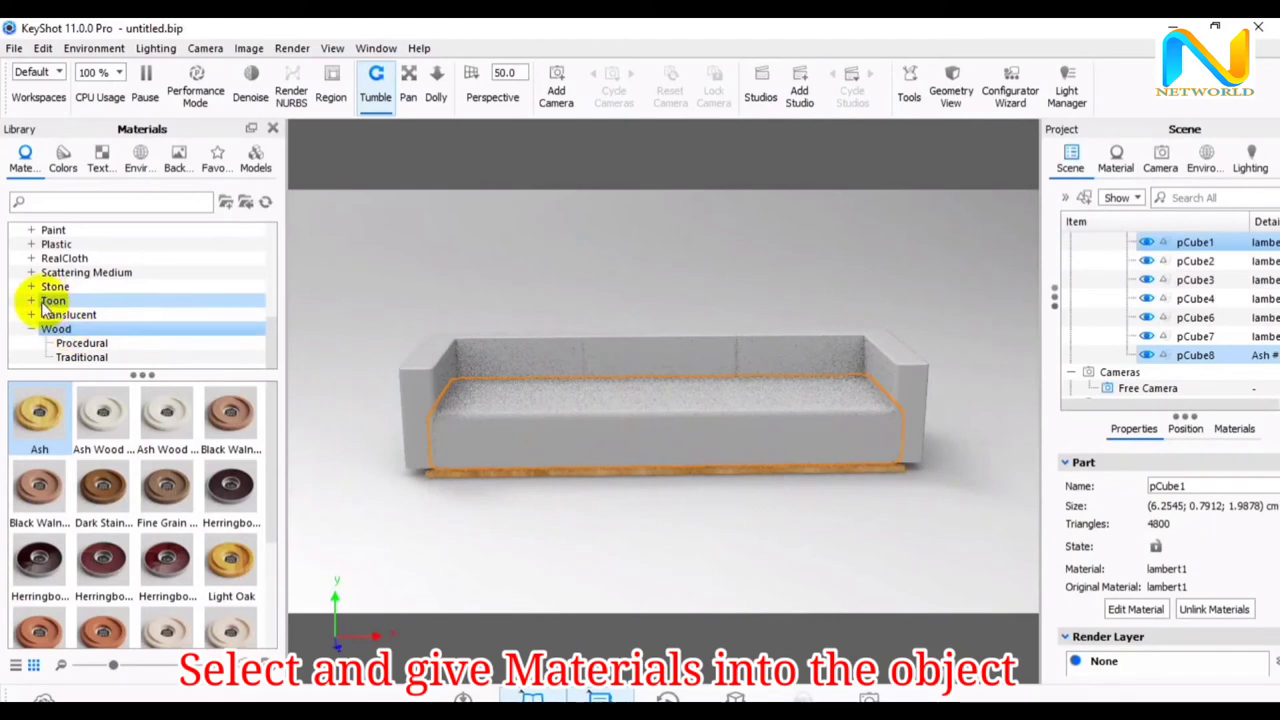
{"action": "left_click", "coordinate": [31, 329]}
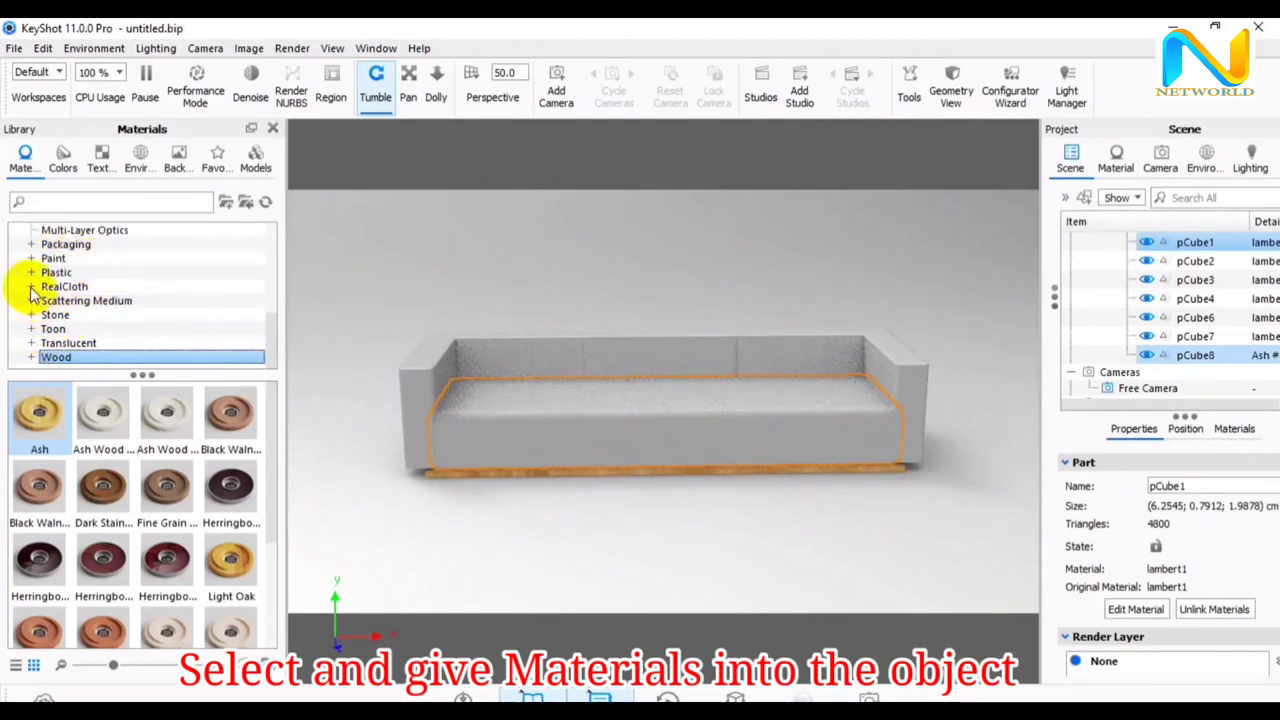
Show the RealCloth 3D Ply Mesh and Twill fabrics and pick up the red twill swatch
{"action": "left_click", "coordinate": [31, 287]}
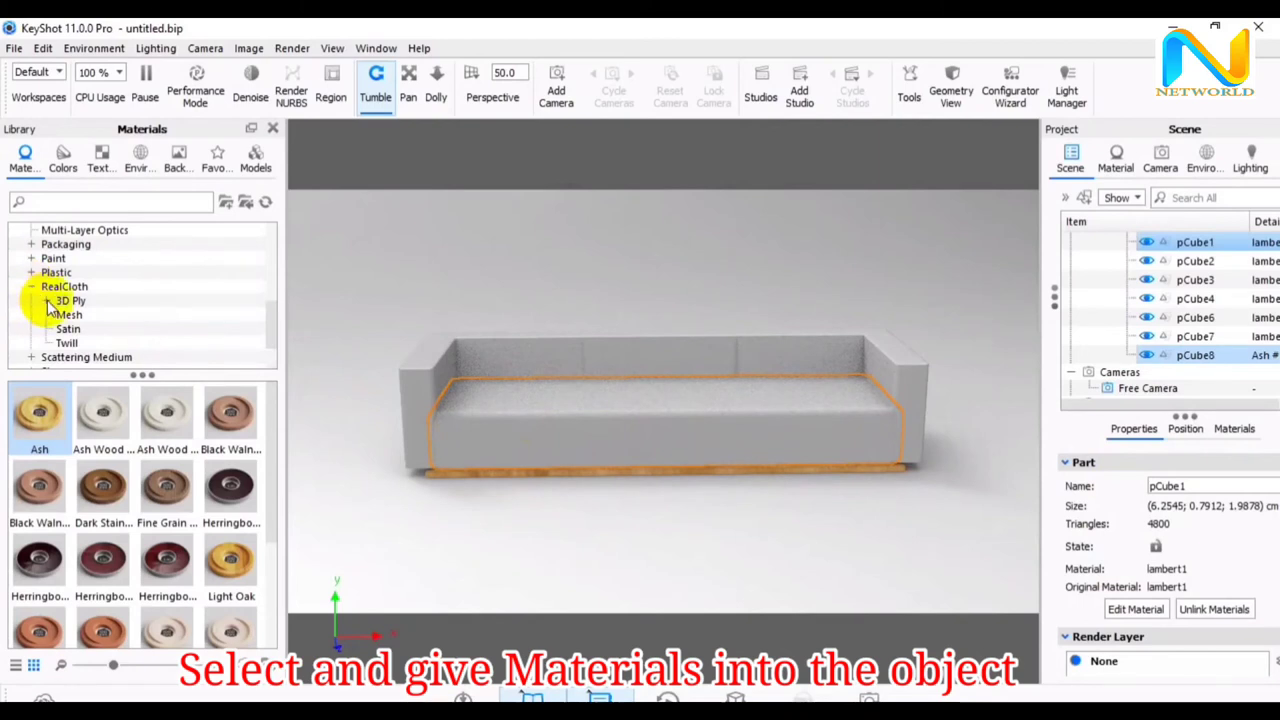
{"action": "left_click", "coordinate": [84, 316]}
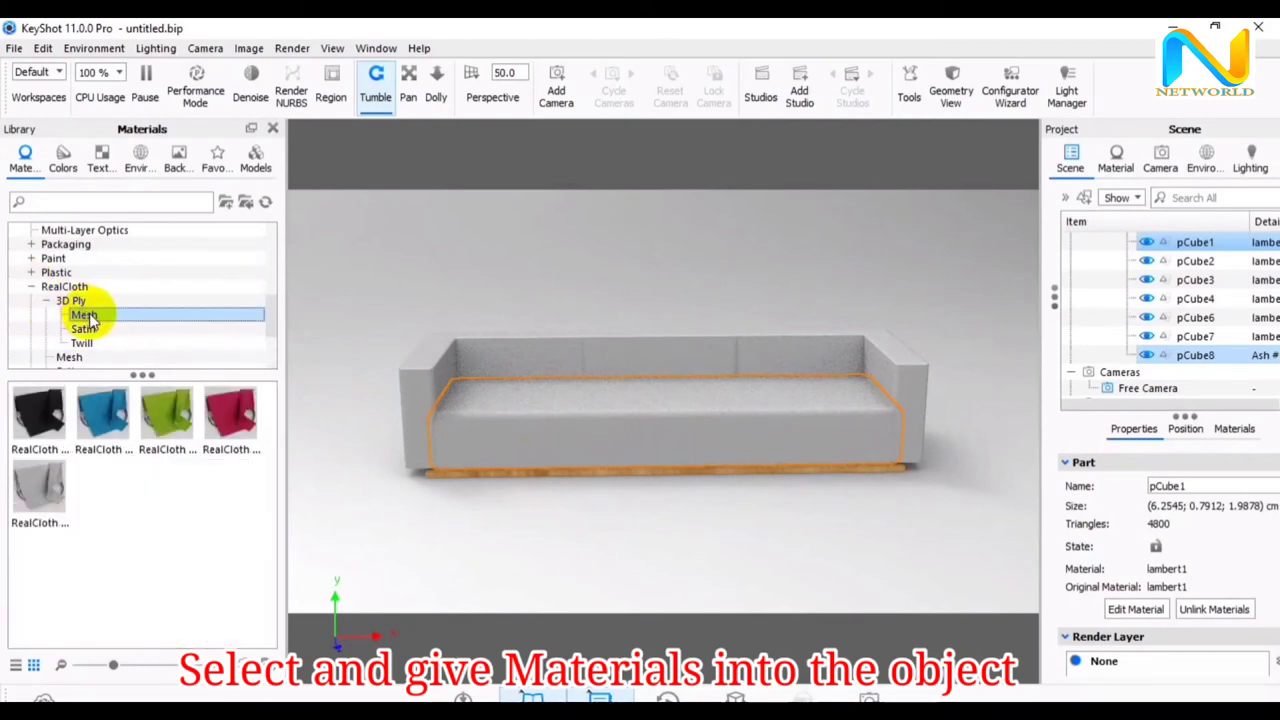
{"action": "scroll", "coordinate": [268, 310], "scroll_direction": "down", "scroll_amount": 2}
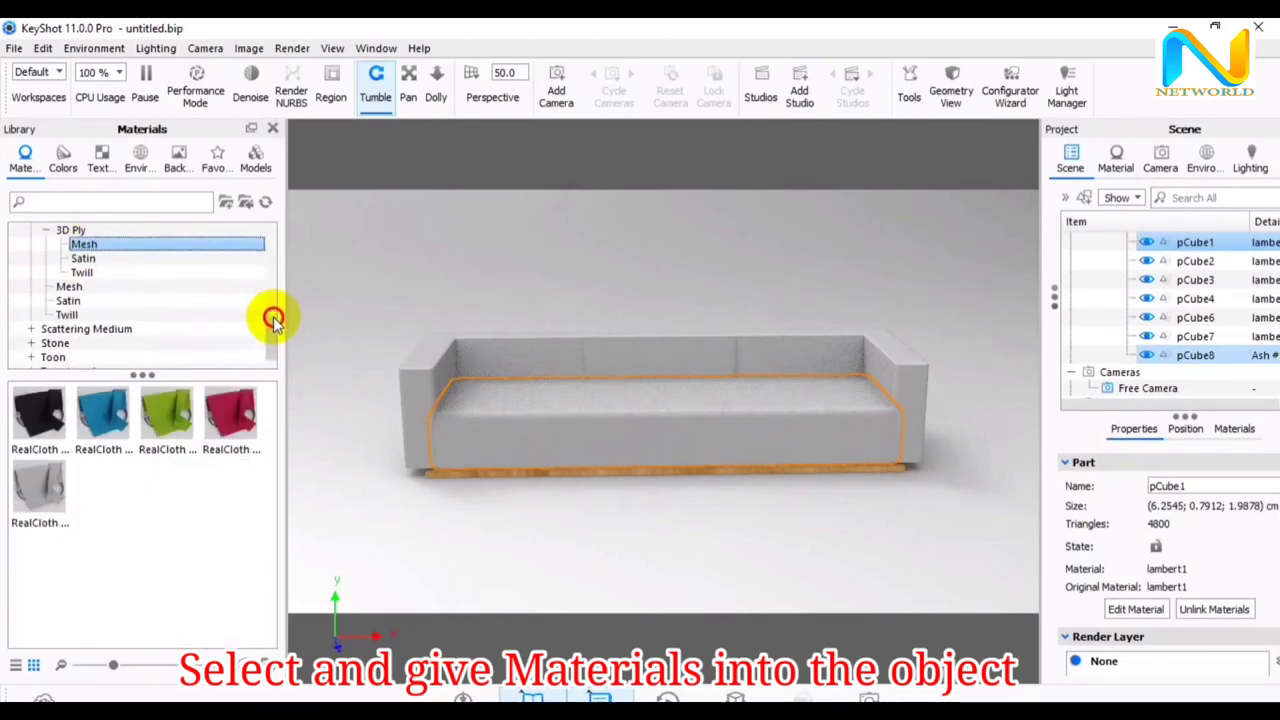
{"action": "left_click", "coordinate": [110, 270]}
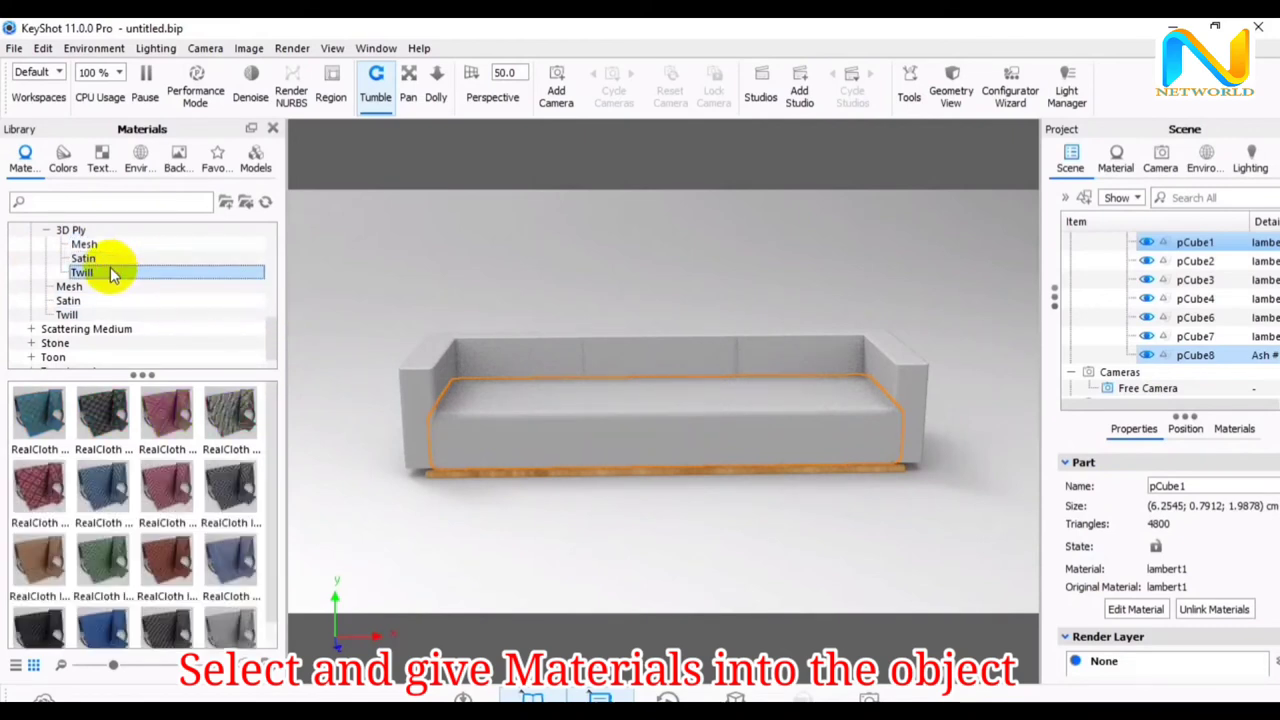
{"action": "mouse_move", "coordinate": [36, 480]}
{"action": "left_mouse_down"}
{"action": "mouse_move", "coordinate": [1172, 376]}
{"action": "mouse_move", "coordinate": [1206, 240]}
{"action": "left_mouse_up"}
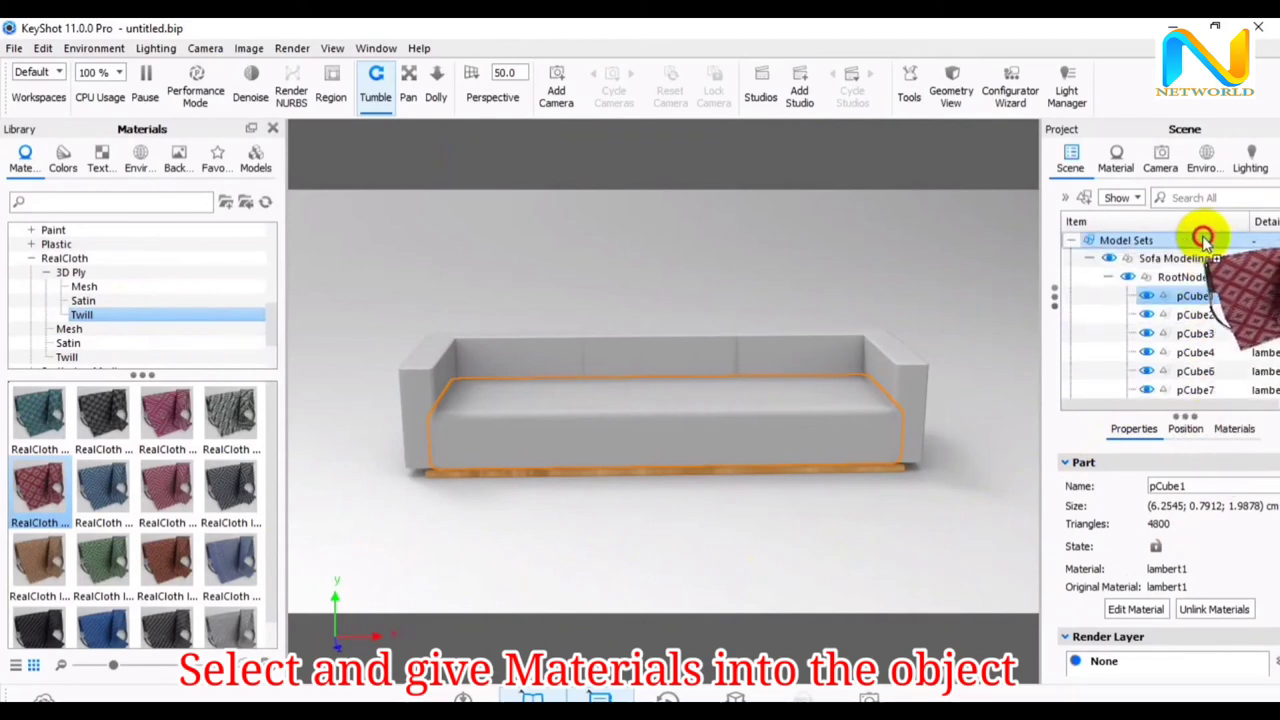
Apply red twill to pCube1, then replace it with RealCloth Satin Red 3D Ply
{"action": "left_click_drag", "start_coordinate": [1206, 240], "coordinate": [1210, 297]}
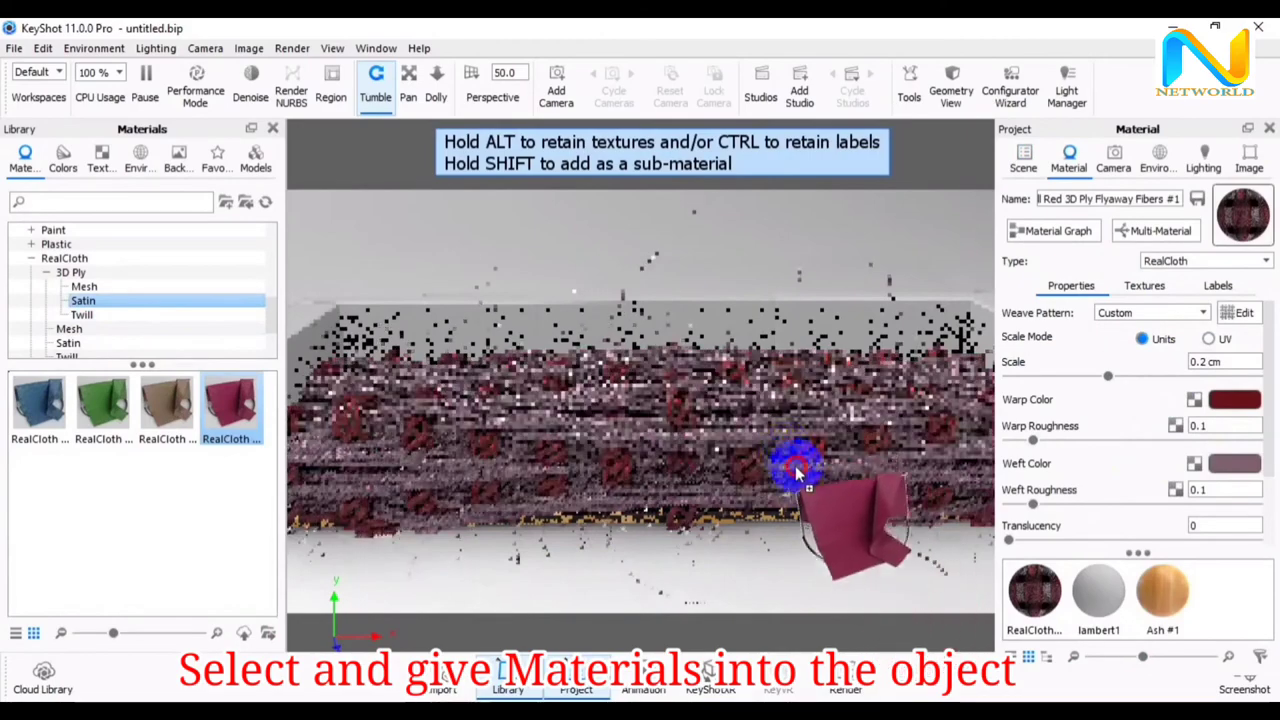
{"action": "mouse_move", "coordinate": [794, 463]}
{"action": "left_mouse_down"}
{"action": "mouse_move", "coordinate": [790, 410]}
{"action": "mouse_move", "coordinate": [62, 474]}
{"action": "left_mouse_up"}
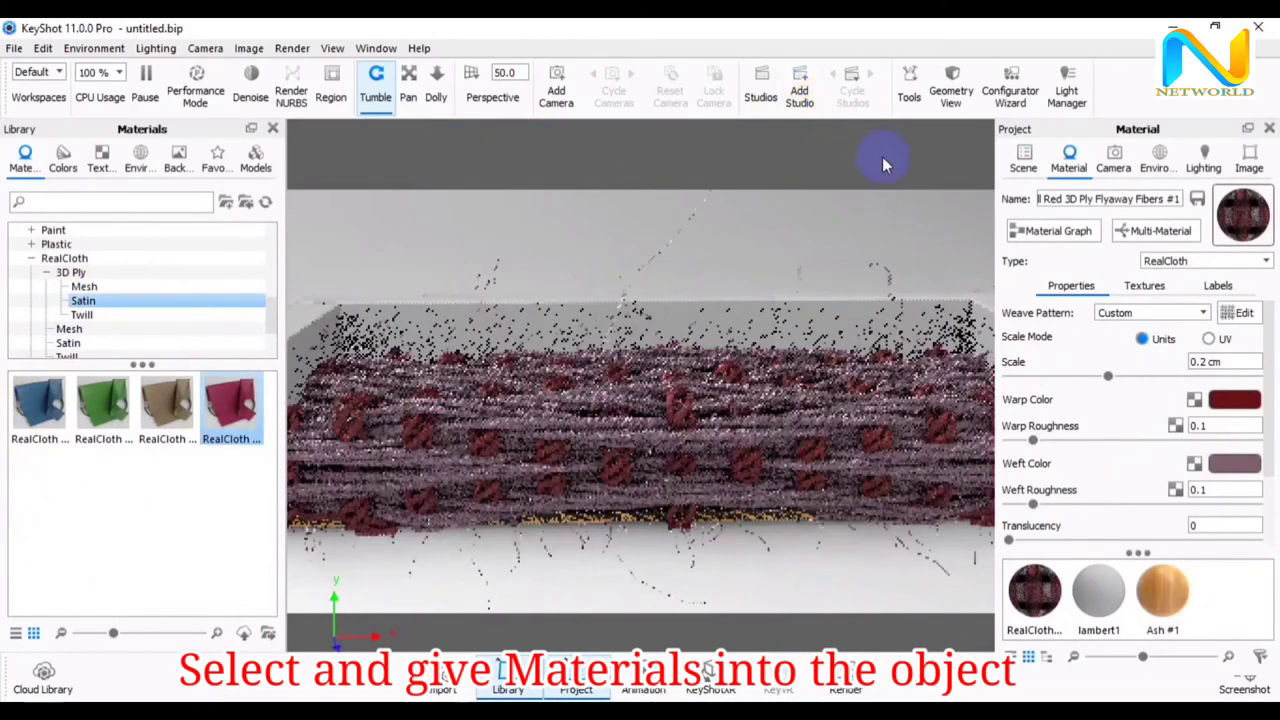
{"action": "left_click", "coordinate": [1022, 168]}
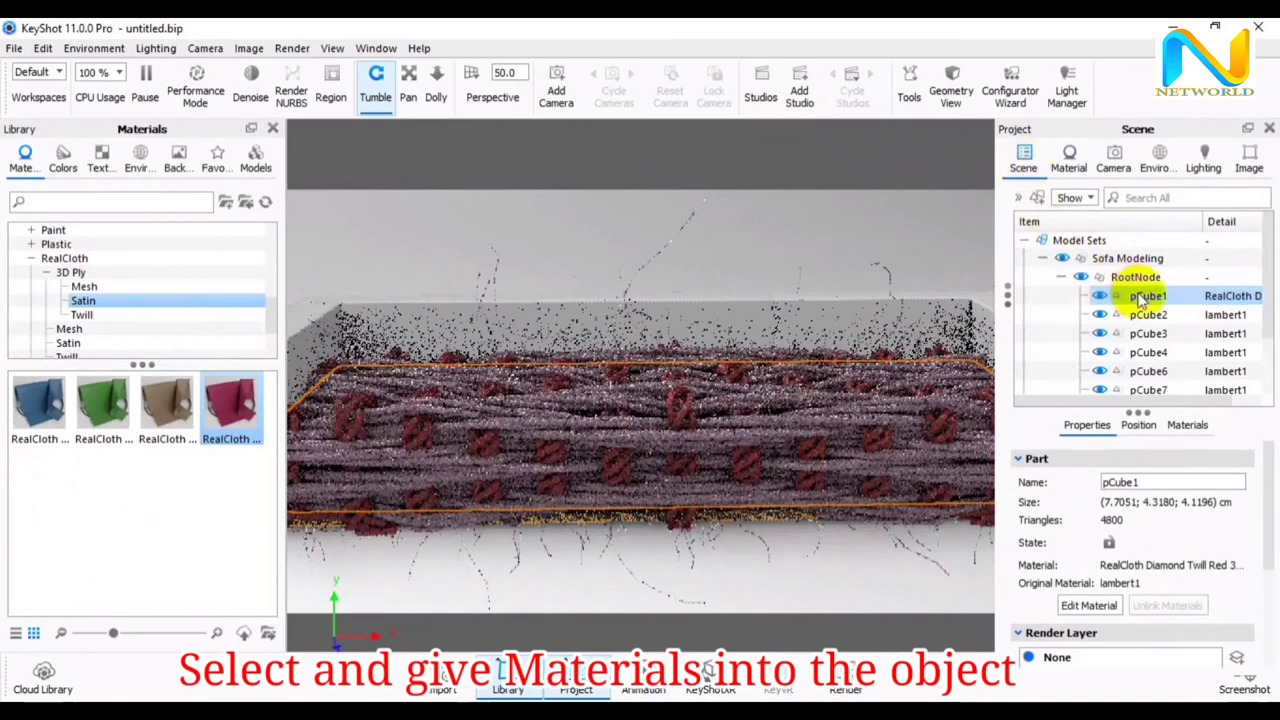
{"action": "left_click_drag", "start_coordinate": [230, 405], "coordinate": [1160, 297]}
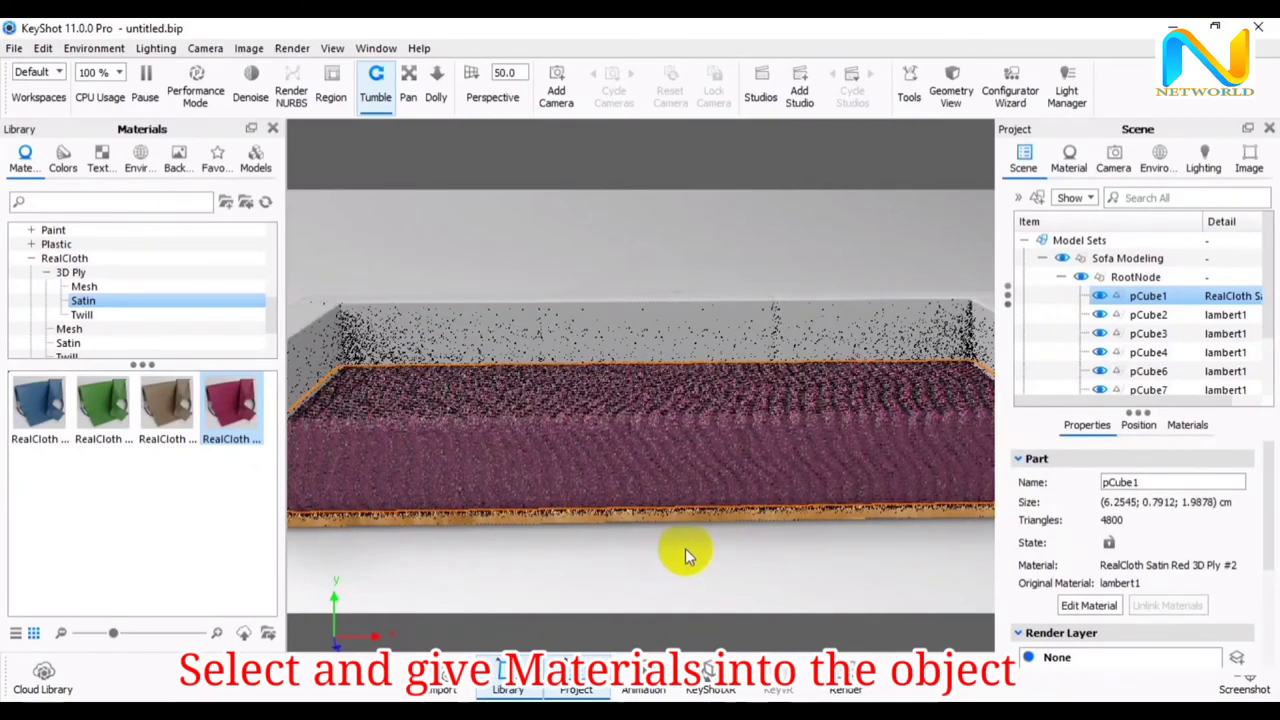
Apply the red satin fabric to pCube3, pCube4, pCube6 and pCube7
{"action": "scroll", "coordinate": [688, 550], "scroll_direction": "down", "scroll_amount": 5}
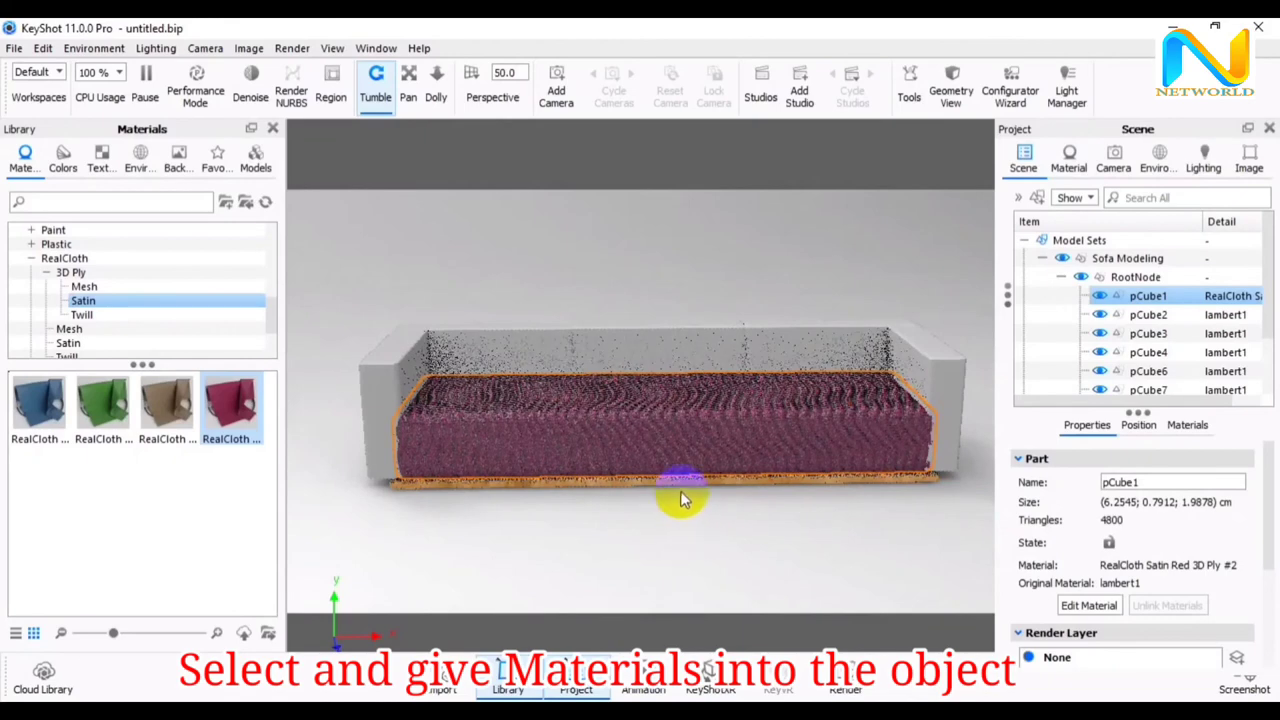
{"action": "mouse_move", "coordinate": [618, 537]}
{"action": "left_mouse_down"}
{"action": "mouse_move", "coordinate": [690, 520]}
{"action": "mouse_move", "coordinate": [731, 486]}
{"action": "mouse_move", "coordinate": [594, 509]}
{"action": "mouse_move", "coordinate": [580, 531]}
{"action": "mouse_move", "coordinate": [620, 547]}
{"action": "mouse_move", "coordinate": [600, 520]}
{"action": "left_mouse_up"}
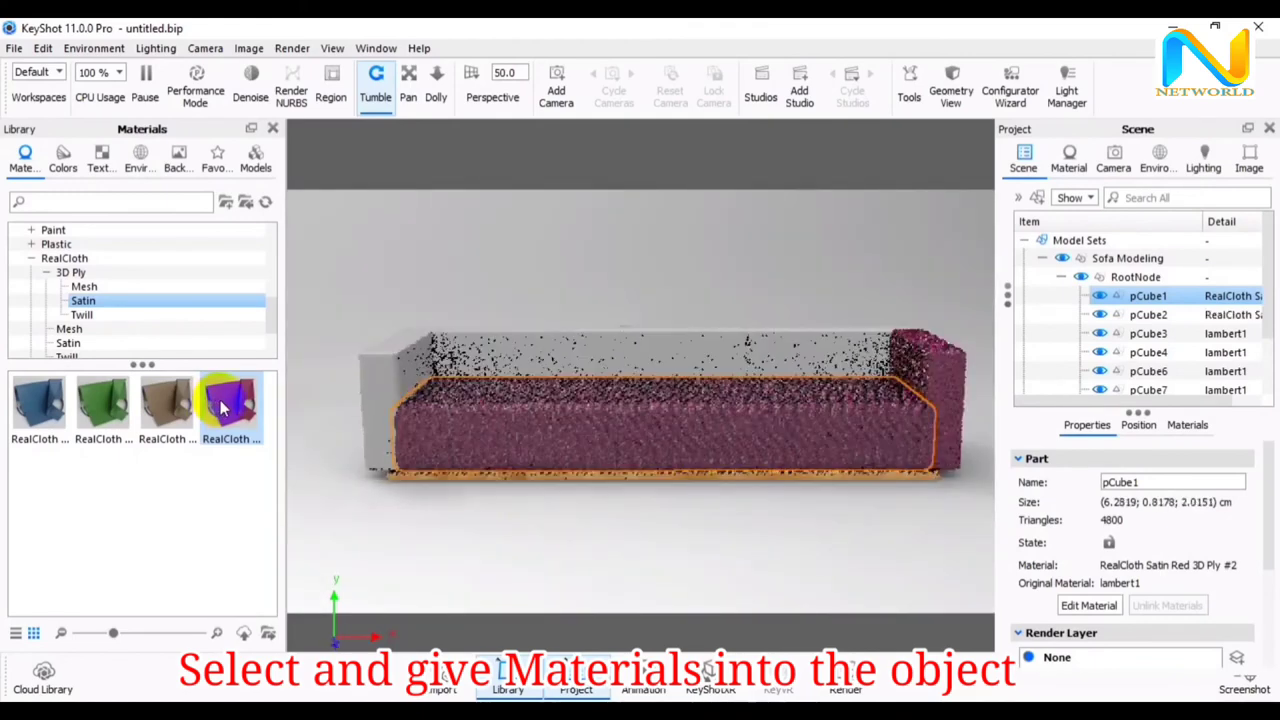
{"action": "mouse_move", "coordinate": [224, 408]}
{"action": "left_mouse_down"}
{"action": "mouse_move", "coordinate": [312, 424]}
{"action": "mouse_move", "coordinate": [994, 391]}
{"action": "mouse_move", "coordinate": [1177, 337]}
{"action": "left_mouse_up"}
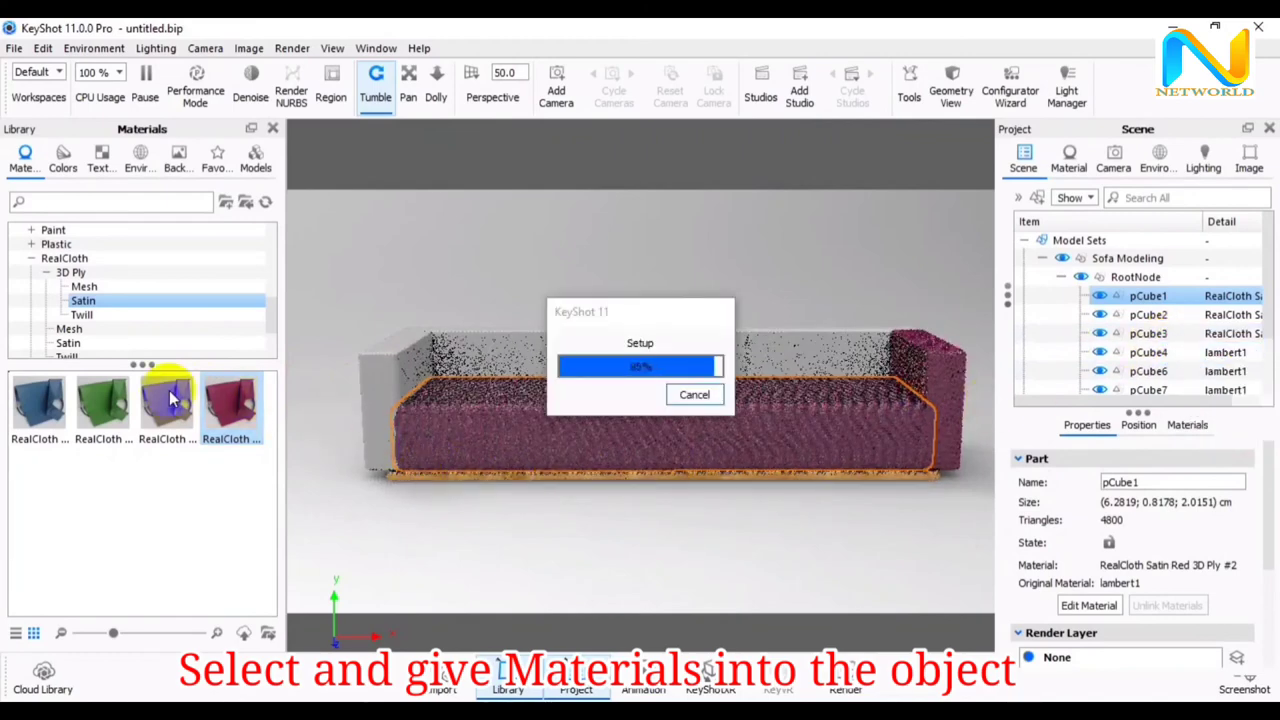
{"action": "mouse_move", "coordinate": [230, 410]}
{"action": "left_mouse_down"}
{"action": "mouse_move", "coordinate": [737, 449]}
{"action": "mouse_move", "coordinate": [1129, 343]}
{"action": "mouse_move", "coordinate": [1147, 355]}
{"action": "left_mouse_up"}
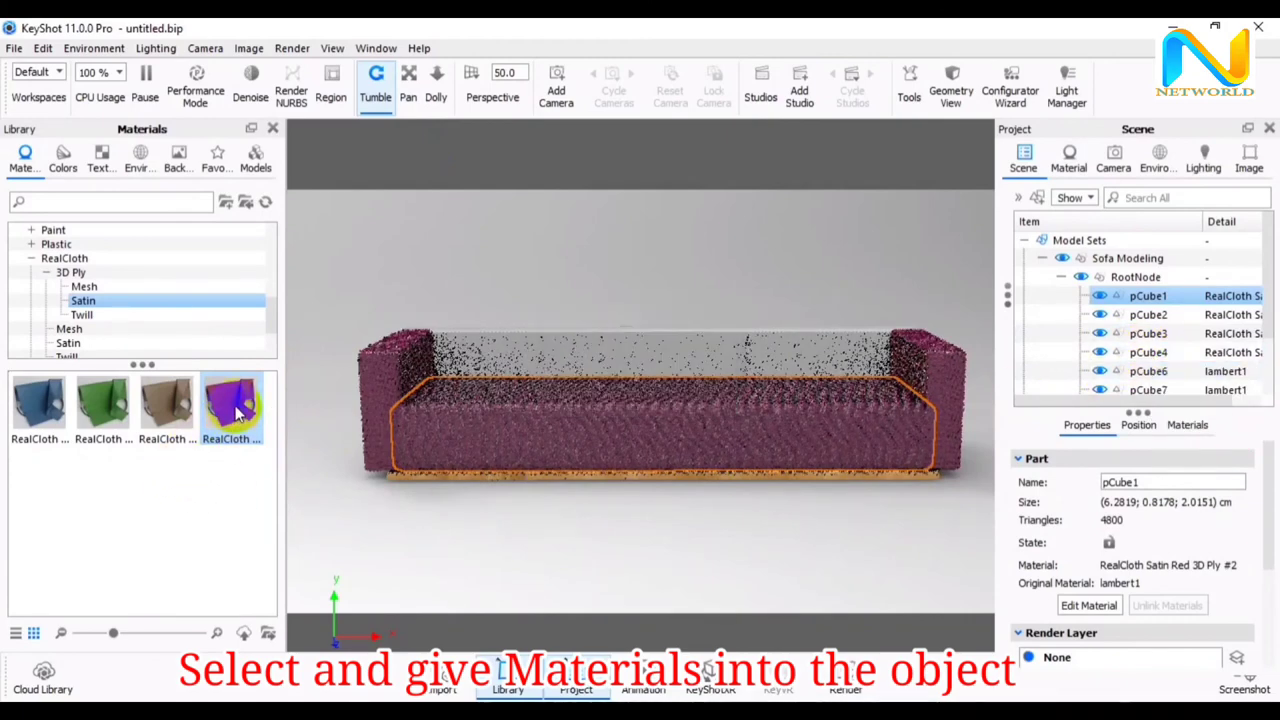
{"action": "mouse_move", "coordinate": [231, 405]}
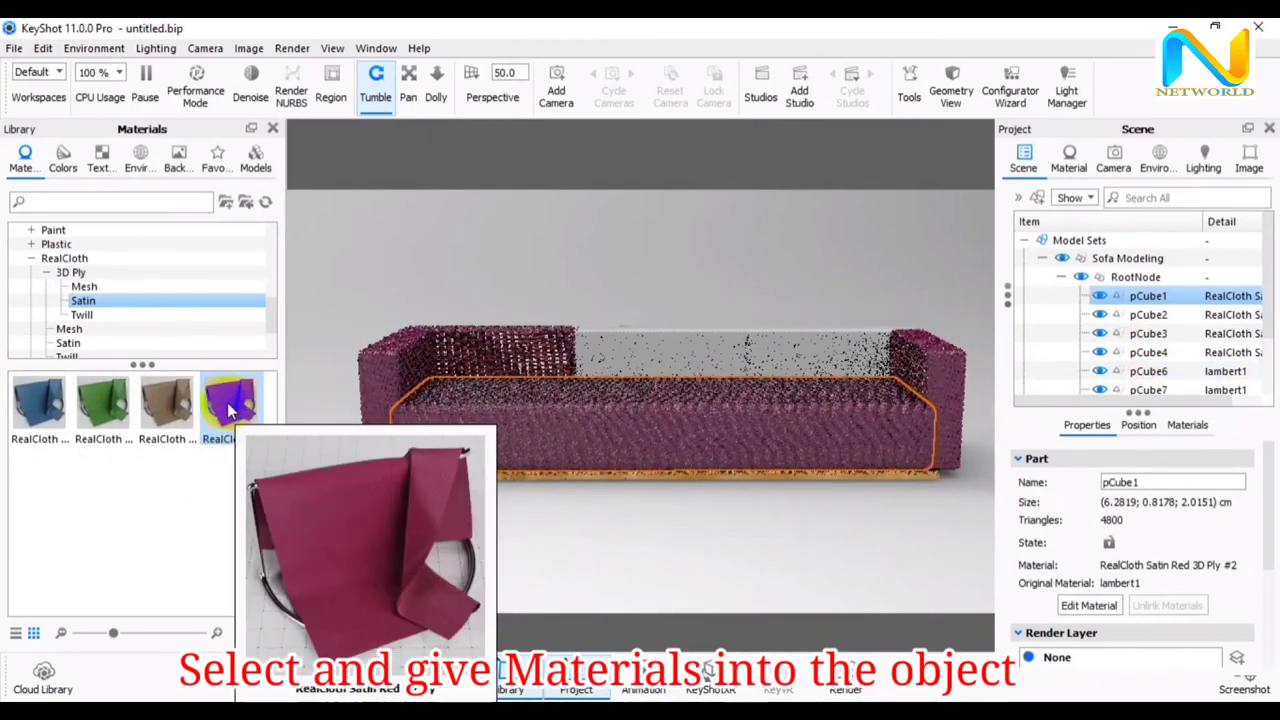
{"action": "mouse_move", "coordinate": [227, 402]}
{"action": "left_mouse_down"}
{"action": "mouse_move", "coordinate": [1160, 360]}
{"action": "mouse_move", "coordinate": [1172, 371]}
{"action": "left_mouse_up"}
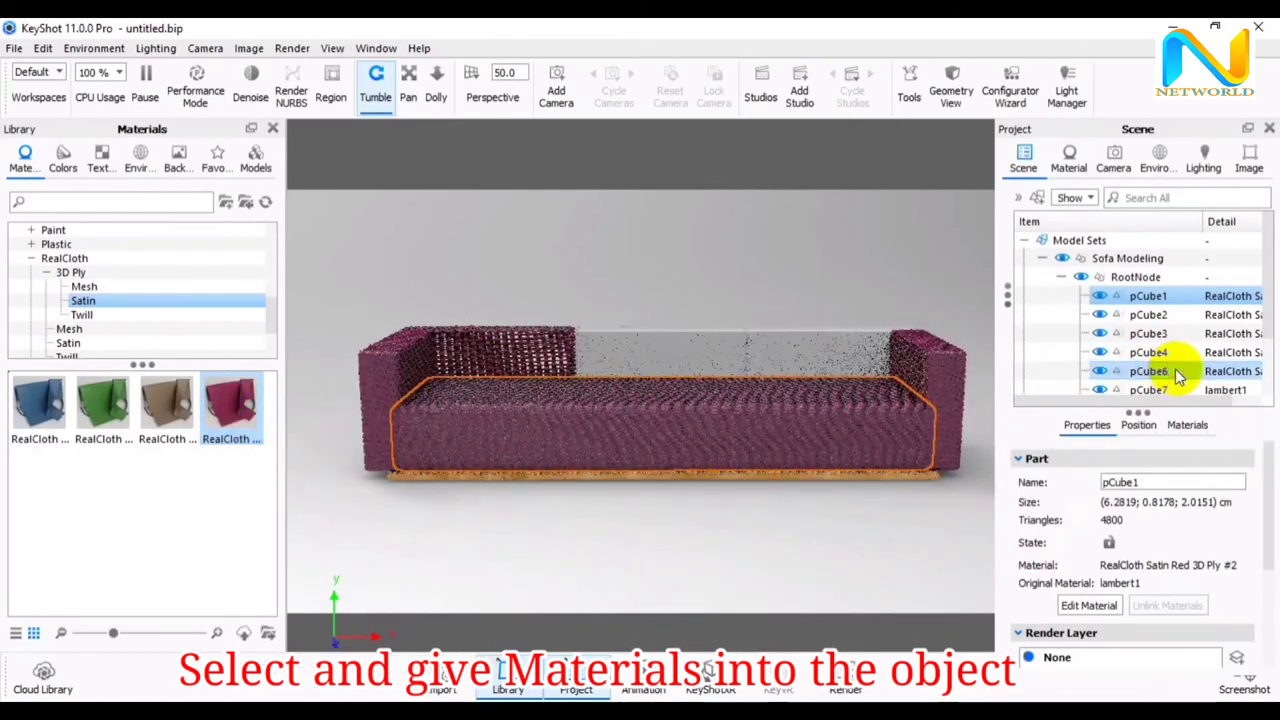
{"action": "scroll", "coordinate": [1140, 360], "scroll_direction": "down", "scroll_amount": 1}
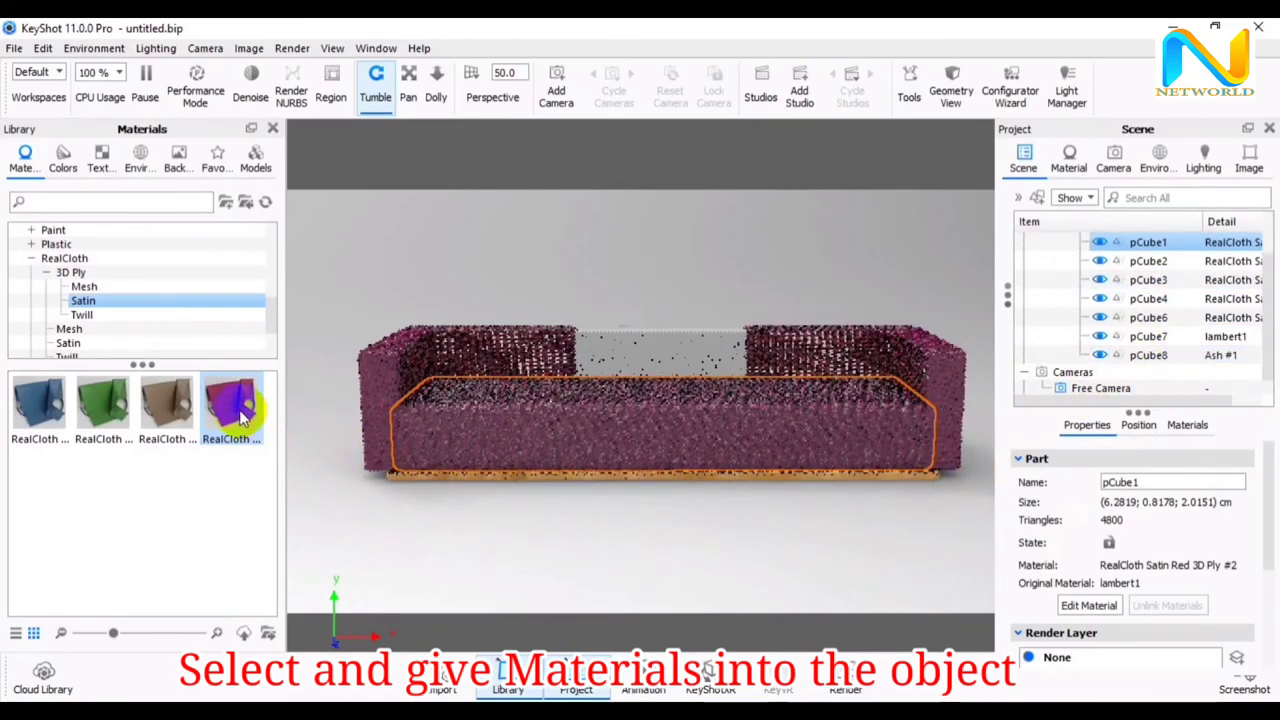
{"action": "left_click_drag", "start_coordinate": [235, 410], "coordinate": [1150, 338]}
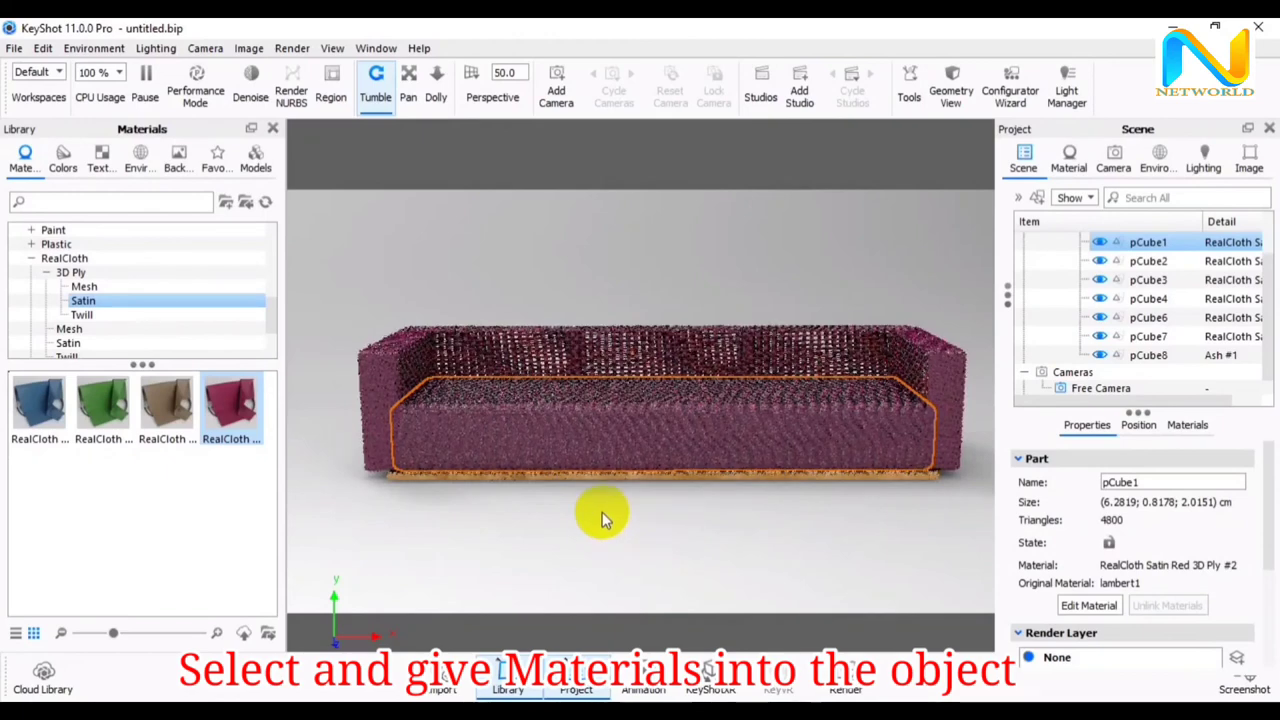
{"action": "left_click", "coordinate": [629, 535]}
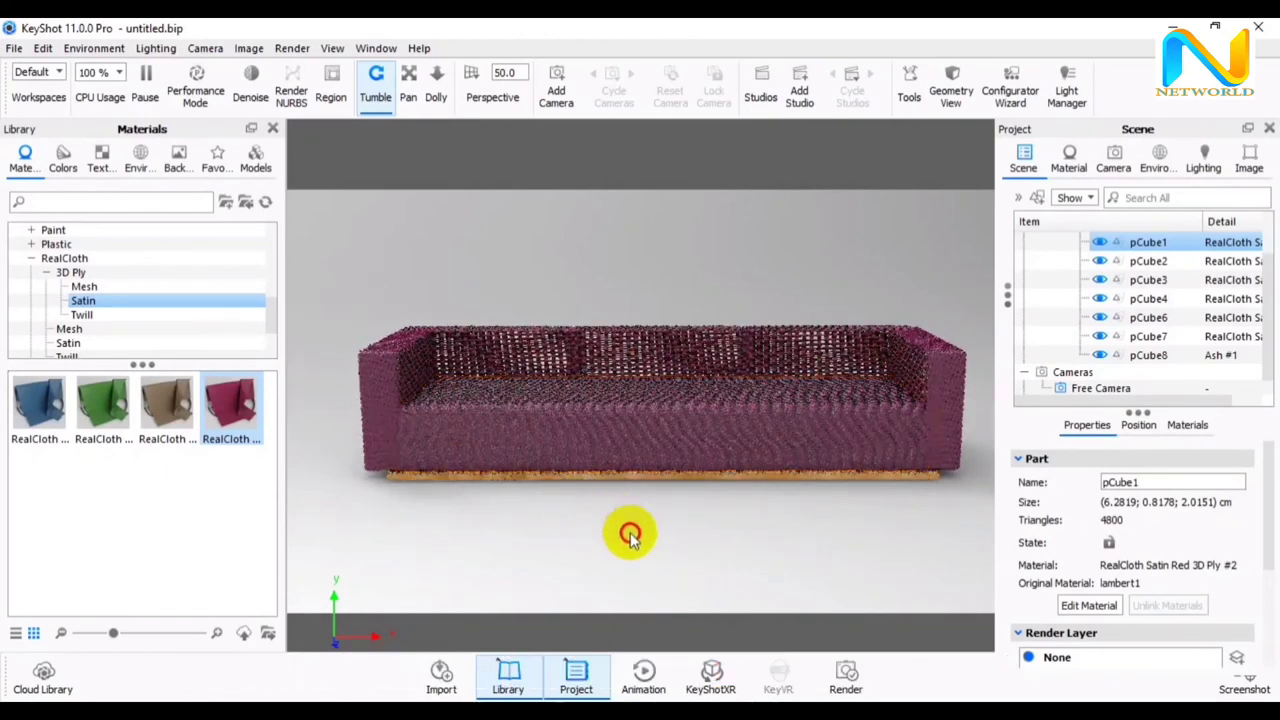
{"action": "mouse_move", "coordinate": [629, 535]}
{"action": "left_mouse_down"}
{"action": "mouse_move", "coordinate": [946, 483]}
{"action": "mouse_move", "coordinate": [872, 548]}
{"action": "mouse_move", "coordinate": [900, 551]}
{"action": "mouse_move", "coordinate": [477, 538]}
{"action": "left_mouse_up"}
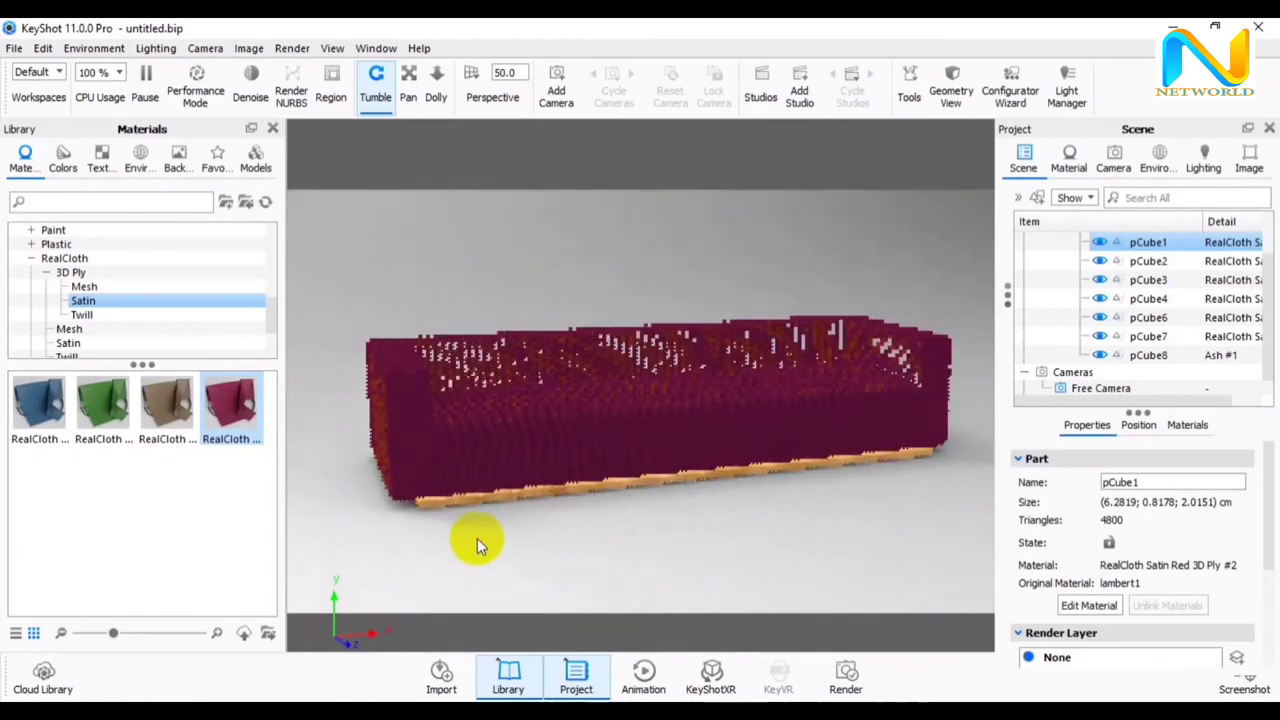
{"action": "left_click", "coordinate": [543, 386]}
{"action": "scroll", "coordinate": [522, 385], "scroll_direction": "down", "scroll_amount": 3}
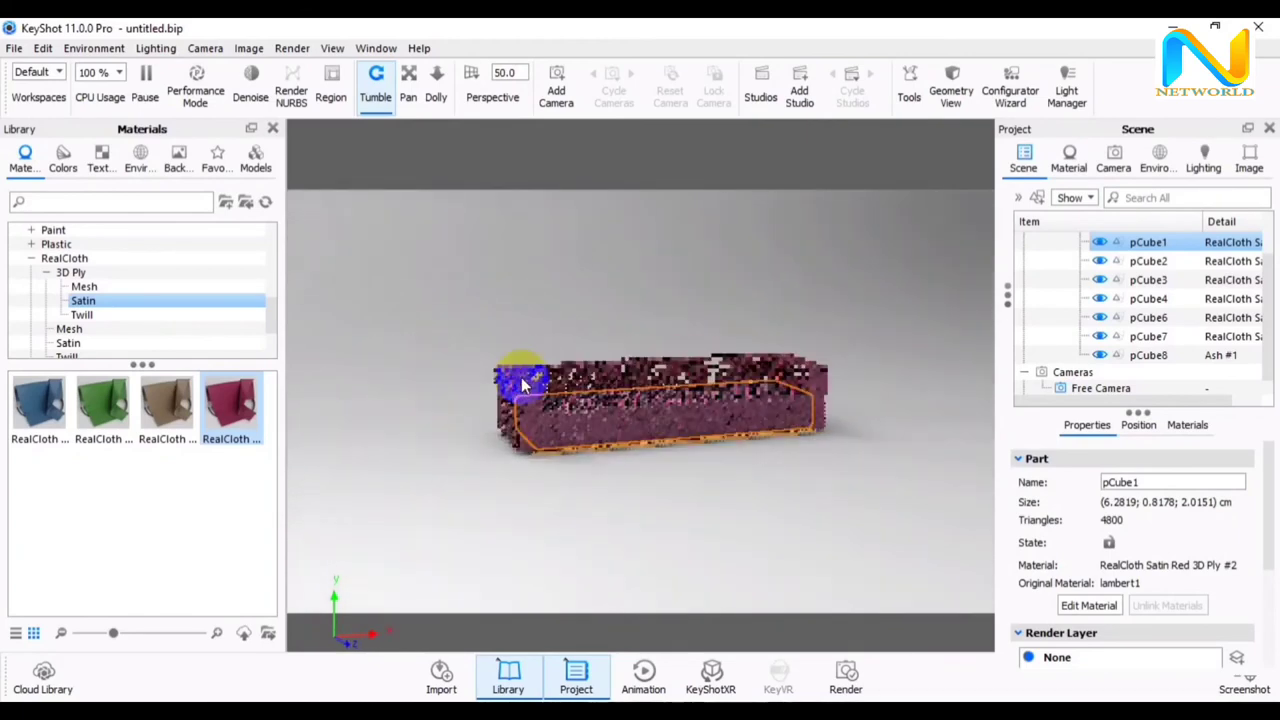
{"action": "scroll", "coordinate": [521, 381], "scroll_direction": "up", "scroll_amount": 2}
{"action": "scroll", "coordinate": [521, 381], "scroll_direction": "up", "scroll_amount": 2}
{"action": "scroll", "coordinate": [521, 381], "scroll_direction": "up", "scroll_amount": 2}
{"action": "scroll", "coordinate": [521, 381], "scroll_direction": "up", "scroll_amount": 2}
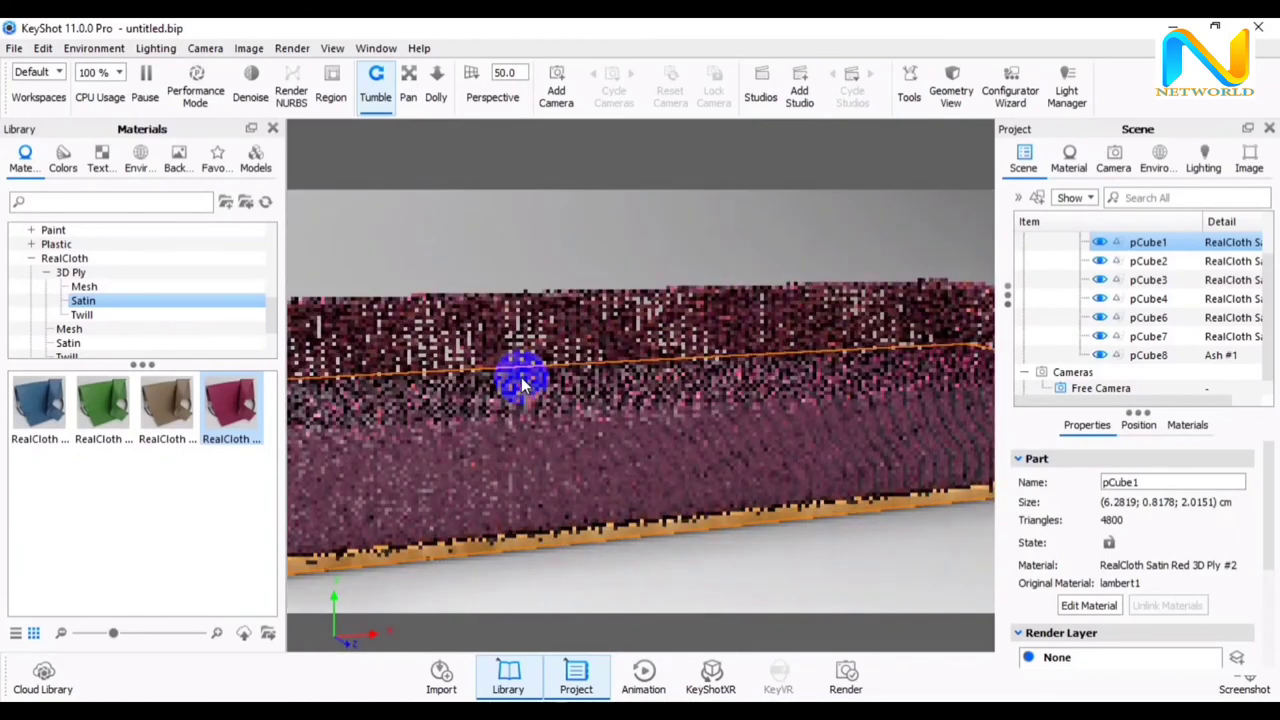
{"action": "scroll", "coordinate": [638, 416], "scroll_direction": "down", "scroll_amount": 2}
{"action": "scroll", "coordinate": [638, 416], "scroll_direction": "down", "scroll_amount": 1}
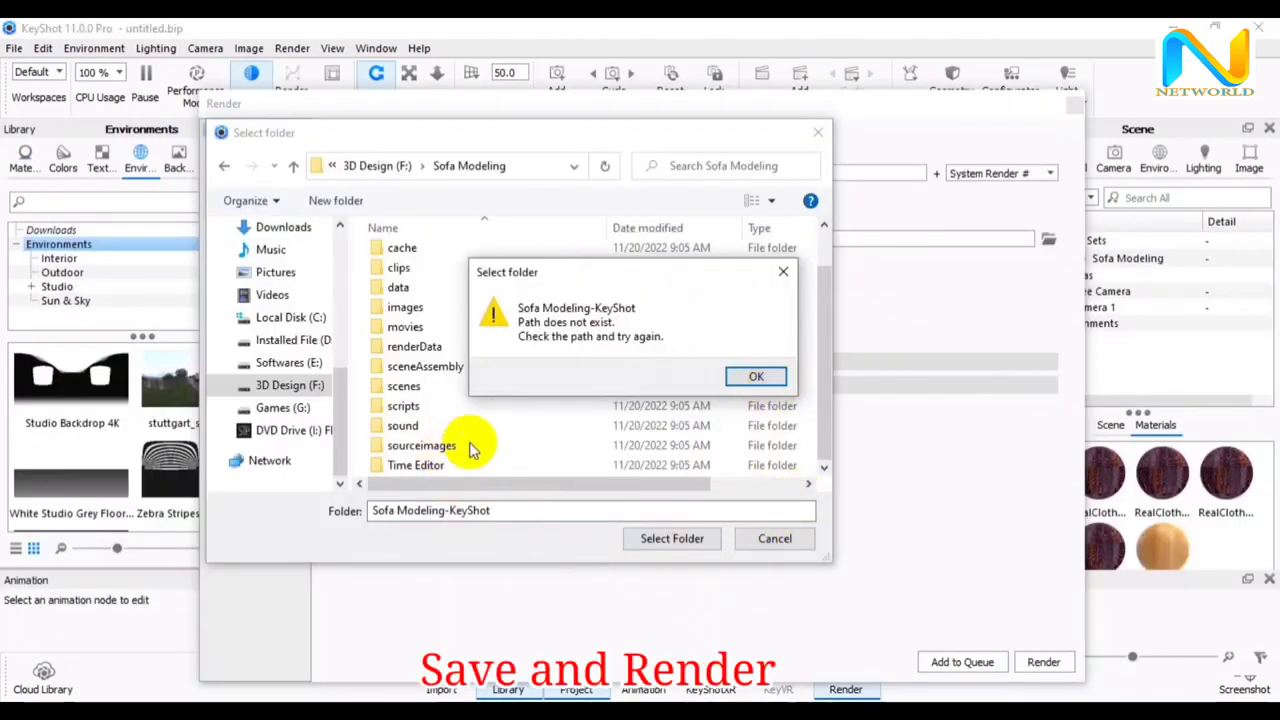
Set the still-image render output folder to F:/Sofa Modeling and start the render
{"action": "left_click", "coordinate": [756, 376]}
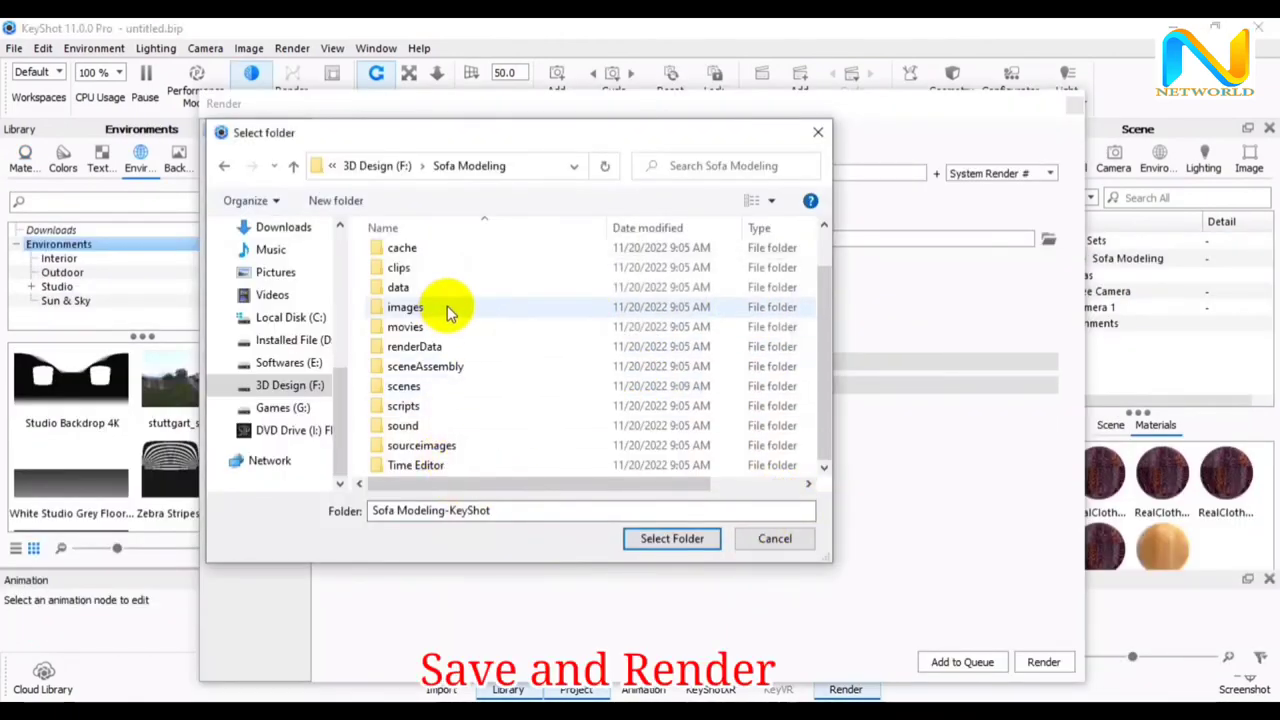
{"action": "scroll", "coordinate": [447, 312], "scroll_direction": "up", "scroll_amount": 2}
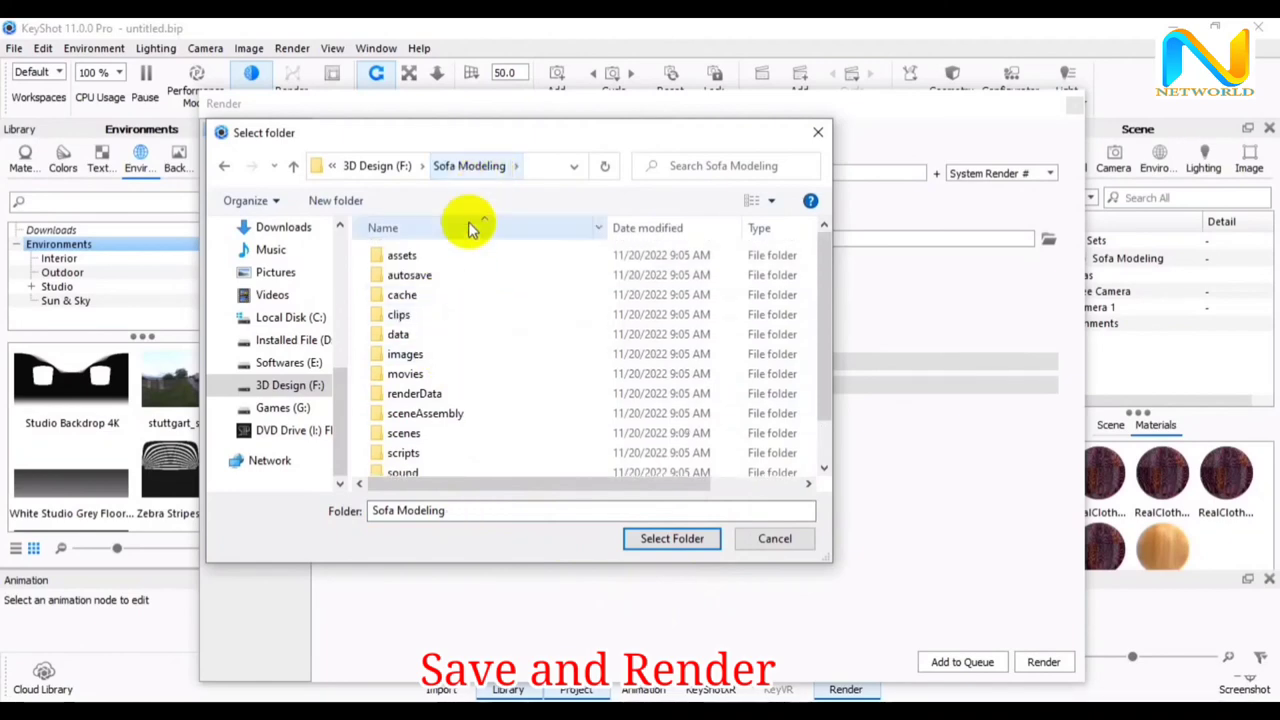
{"action": "left_click", "coordinate": [672, 541]}
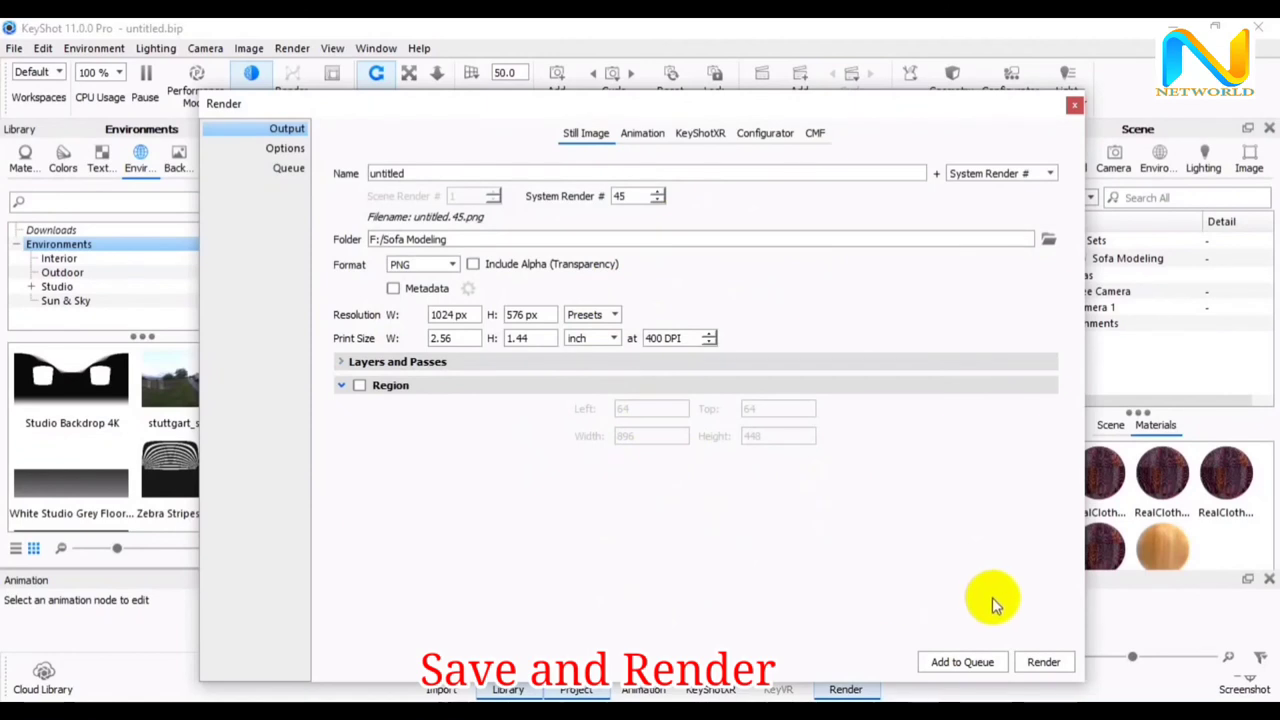
{"action": "left_click", "coordinate": [1048, 664]}
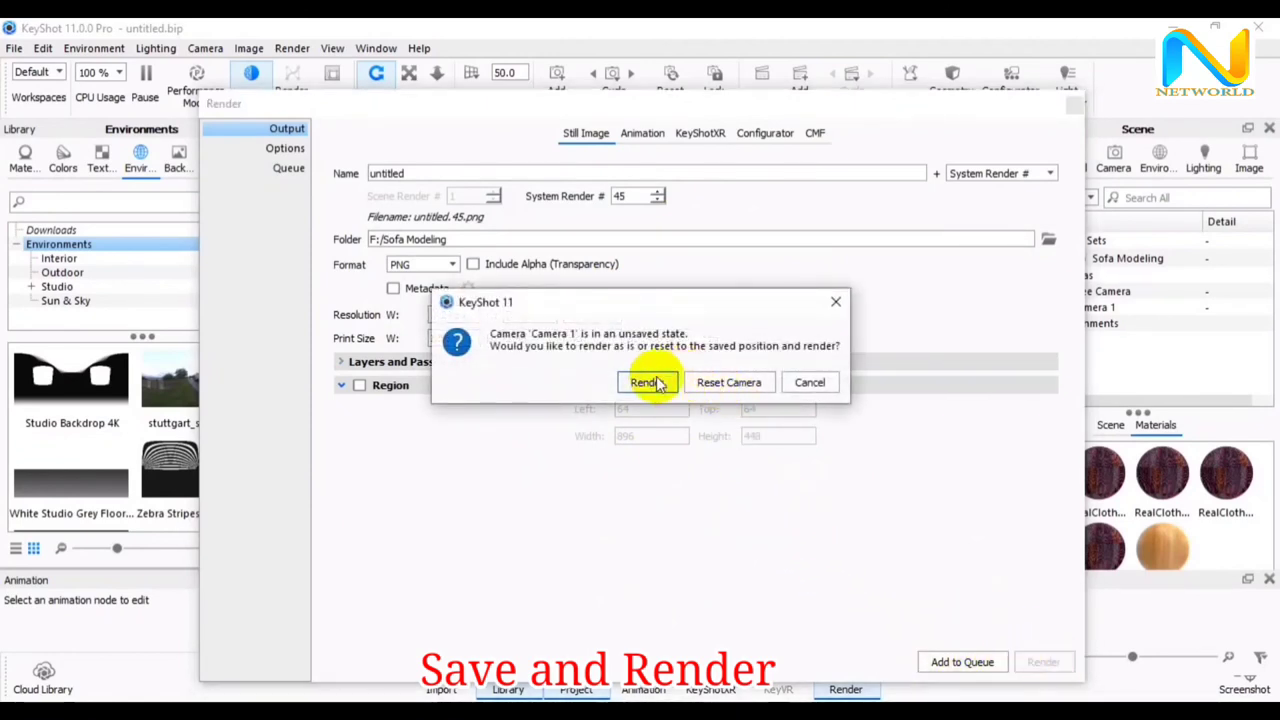